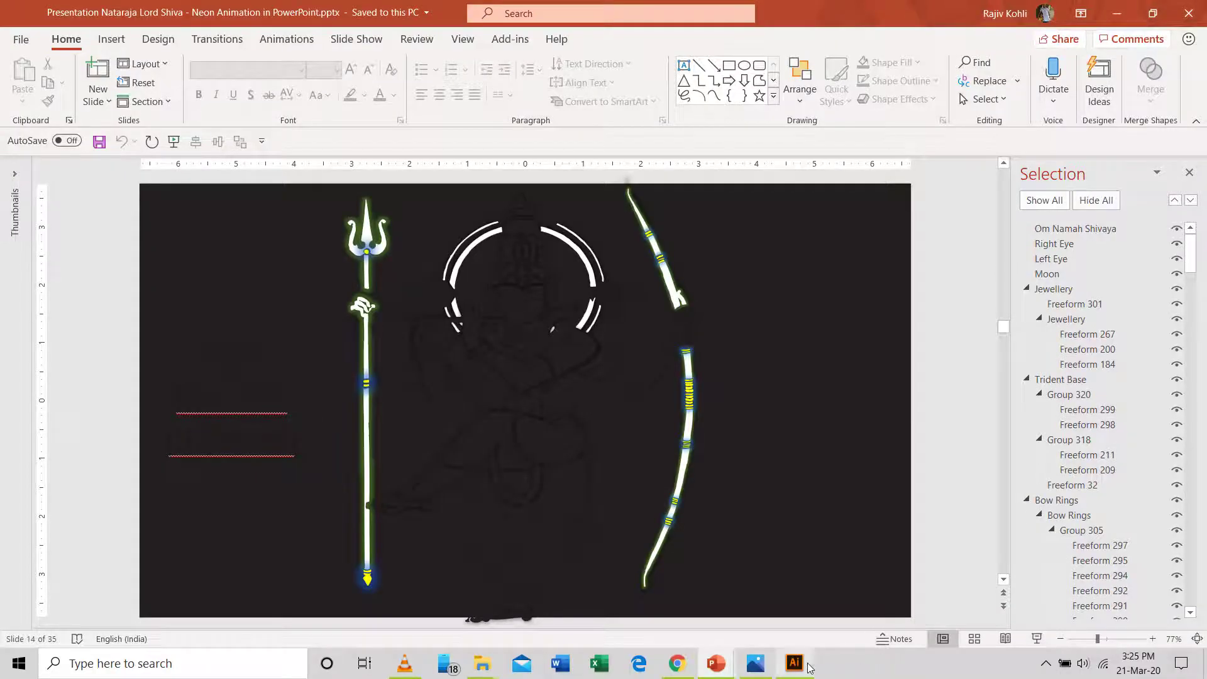
# Export the Illustrator running-man artwork as the SVG file 15637 [Converted].svg.
pyautogui.click(797, 664)
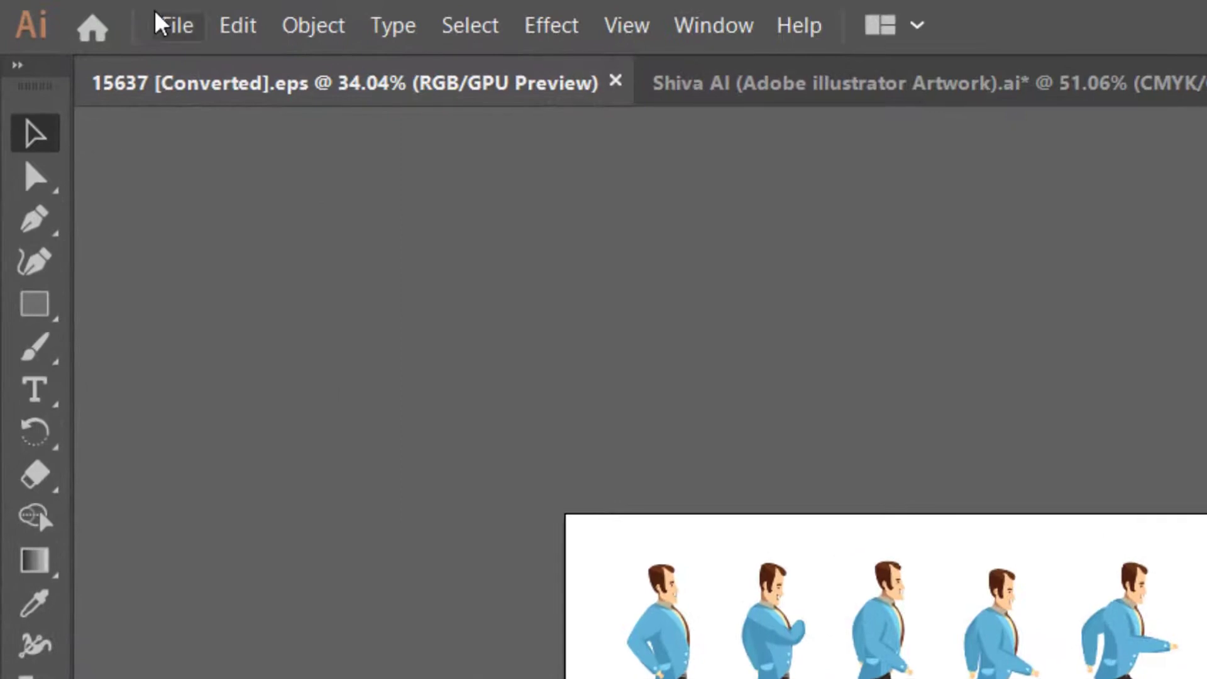
pyautogui.click(162, 24)
pyautogui.moveTo(453, 587)
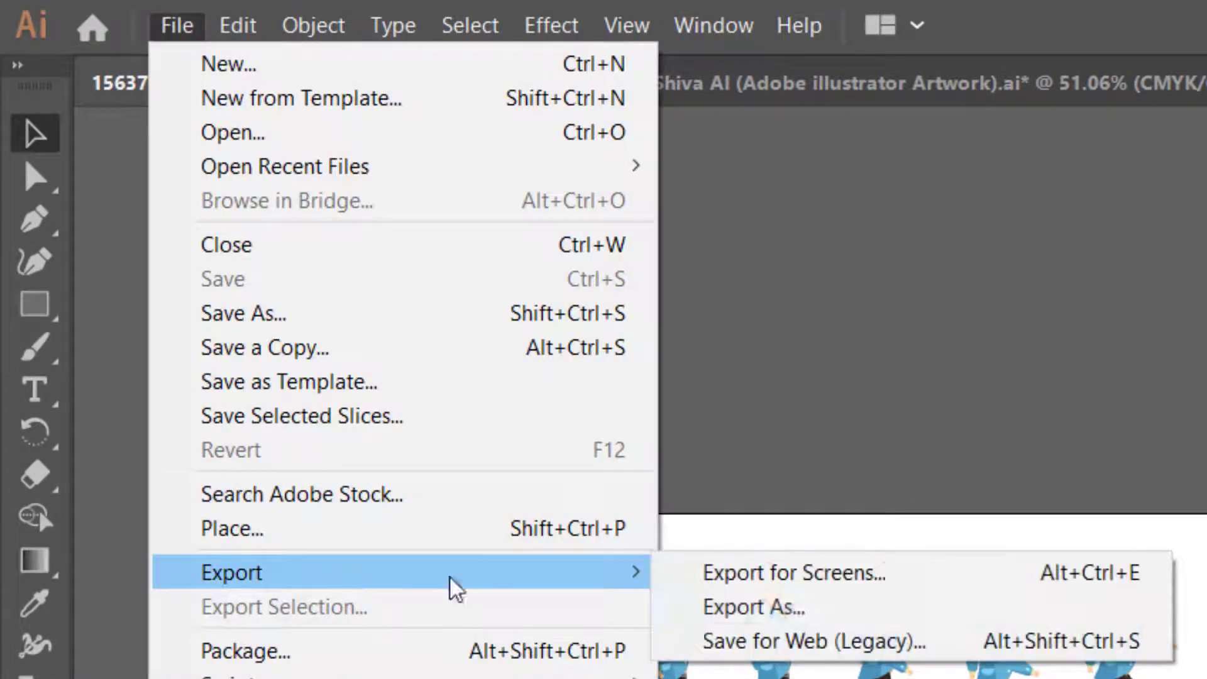
pyautogui.click(702, 610)
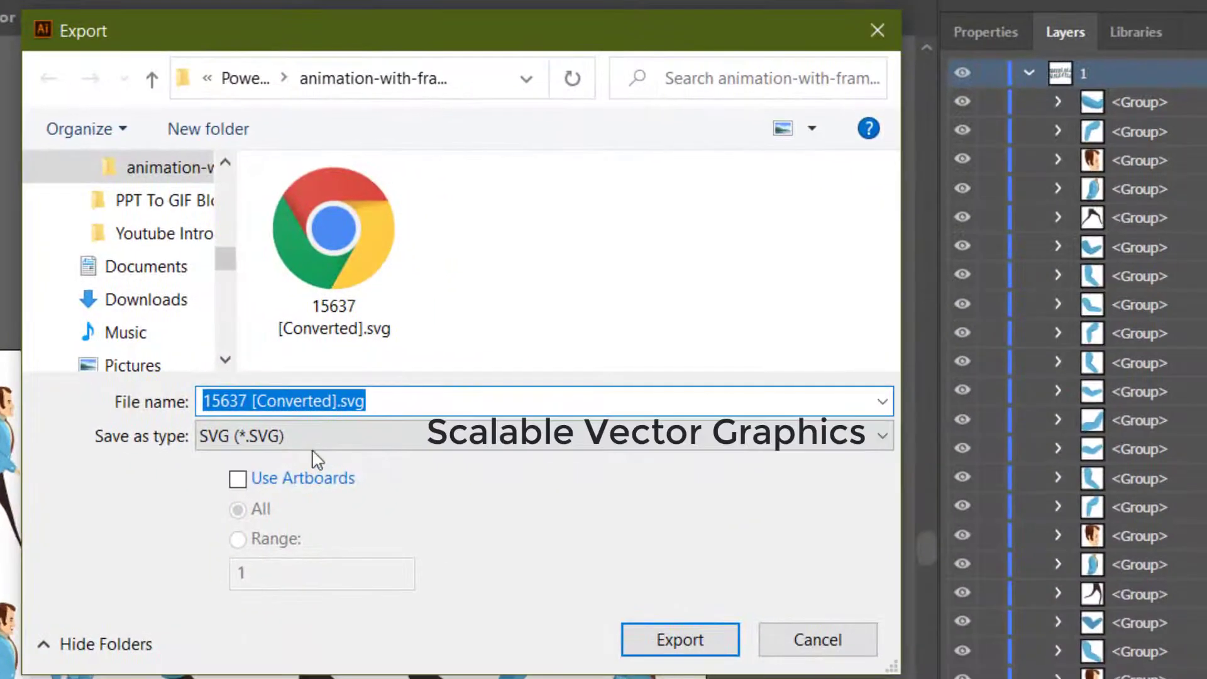
pyautogui.click(313, 440)
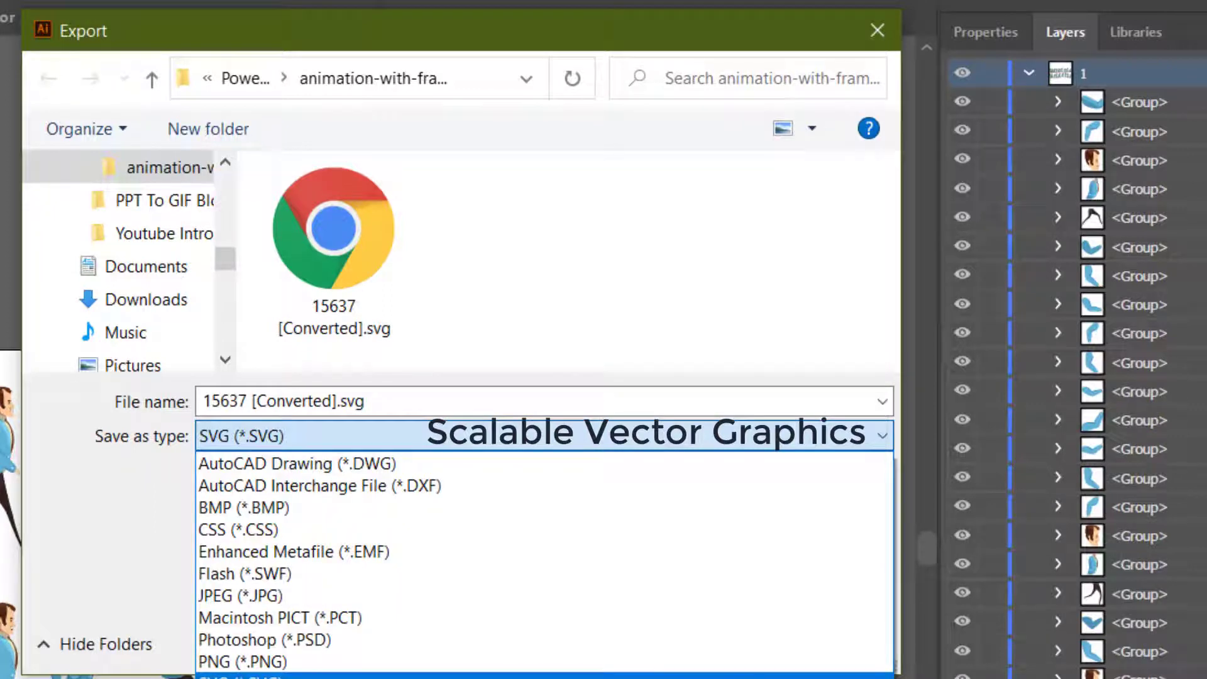
pyautogui.press('Return')
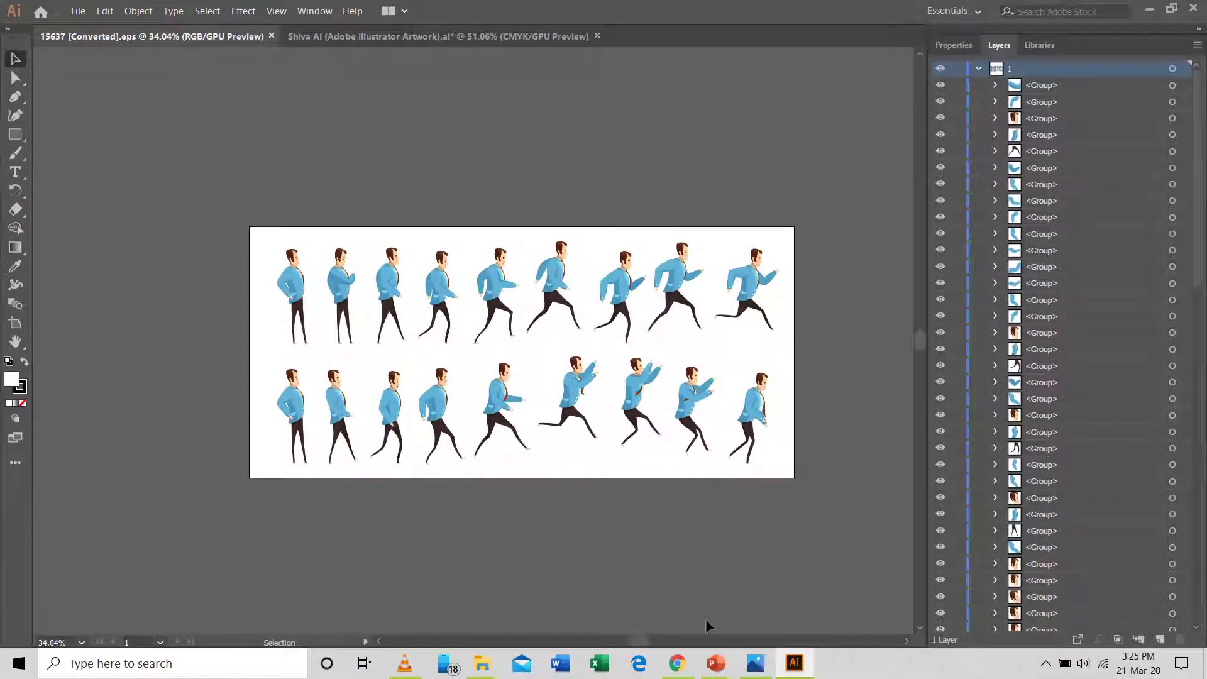
# Go to slide 2 of the Dog Animation presentation and select the house drawing.
pyautogui.moveTo(715, 663)
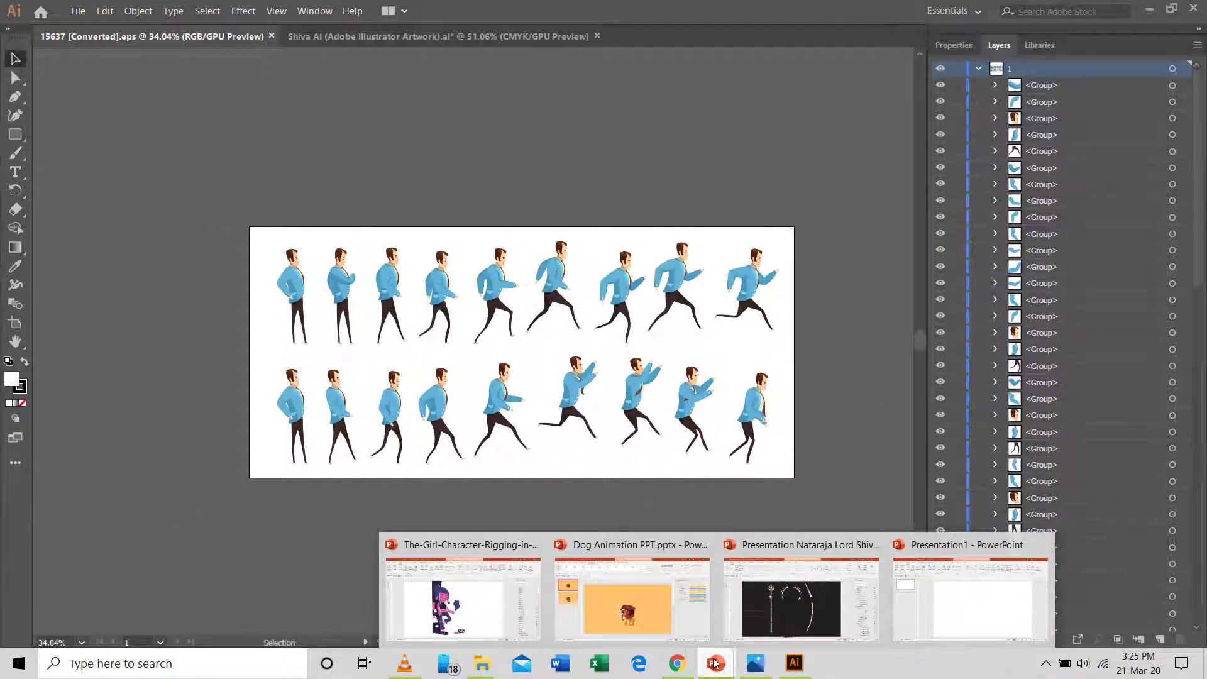
pyautogui.click(623, 597)
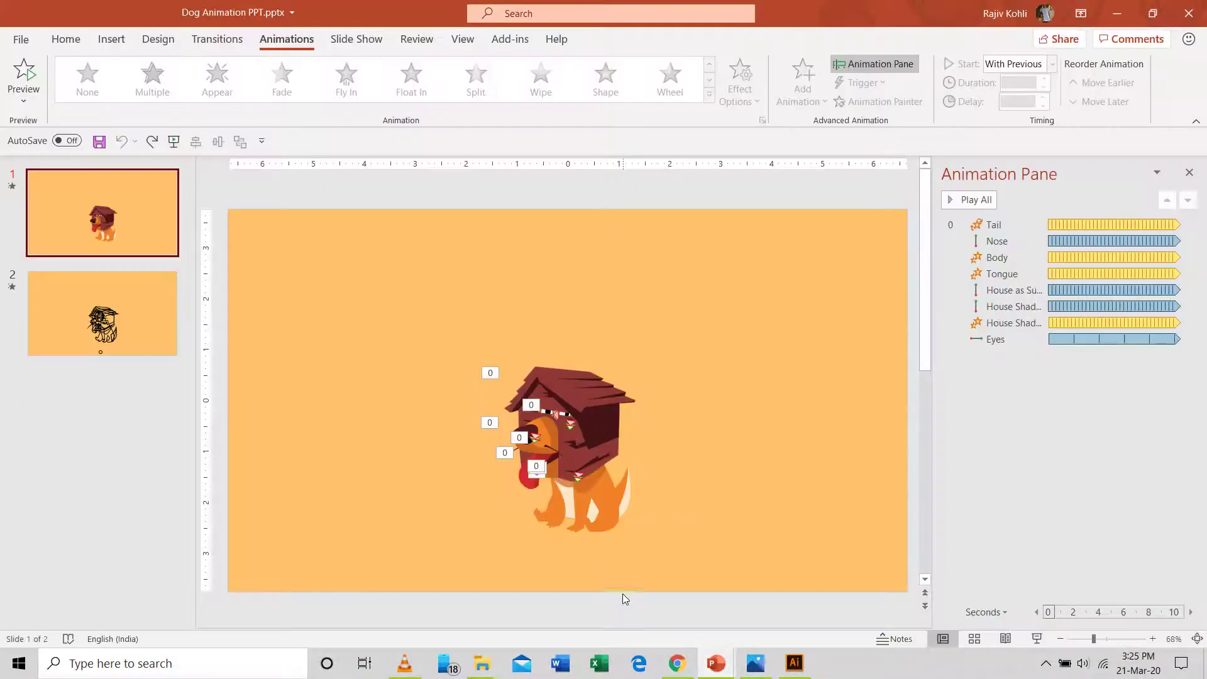
pyautogui.click(103, 317)
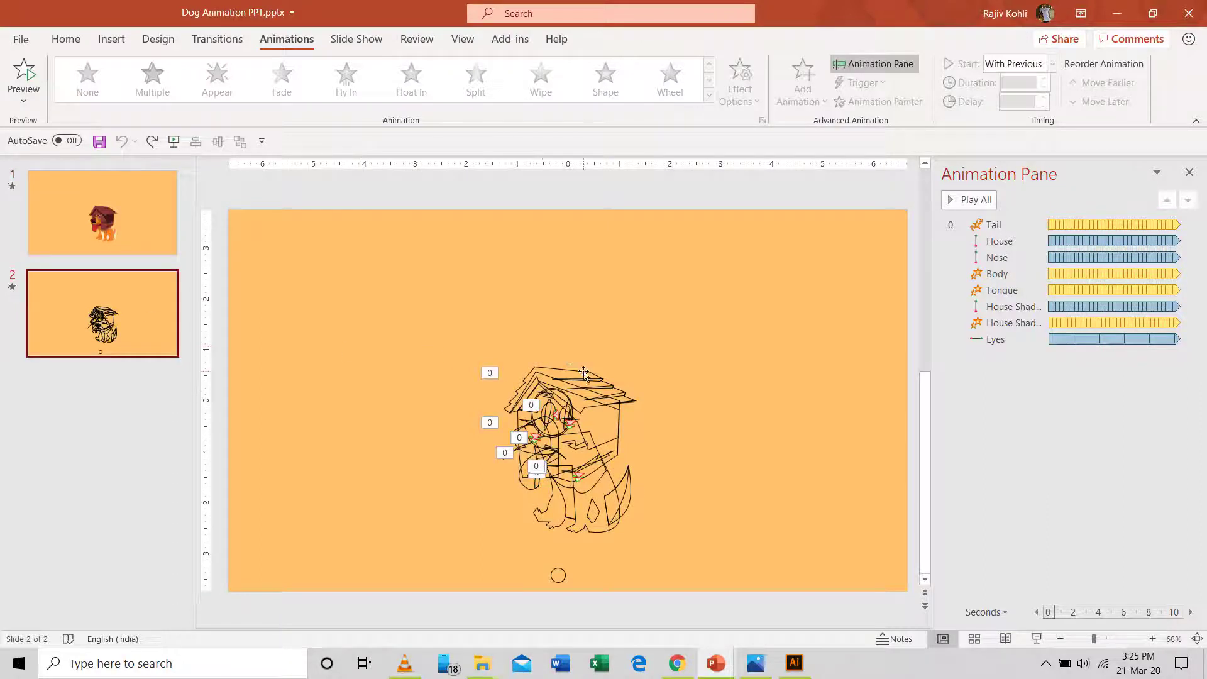
pyautogui.click(584, 372)
# Browse the shapes gallery, select the Eyes effect, and preview the girl GIF before returning.
pyautogui.click(111, 39)
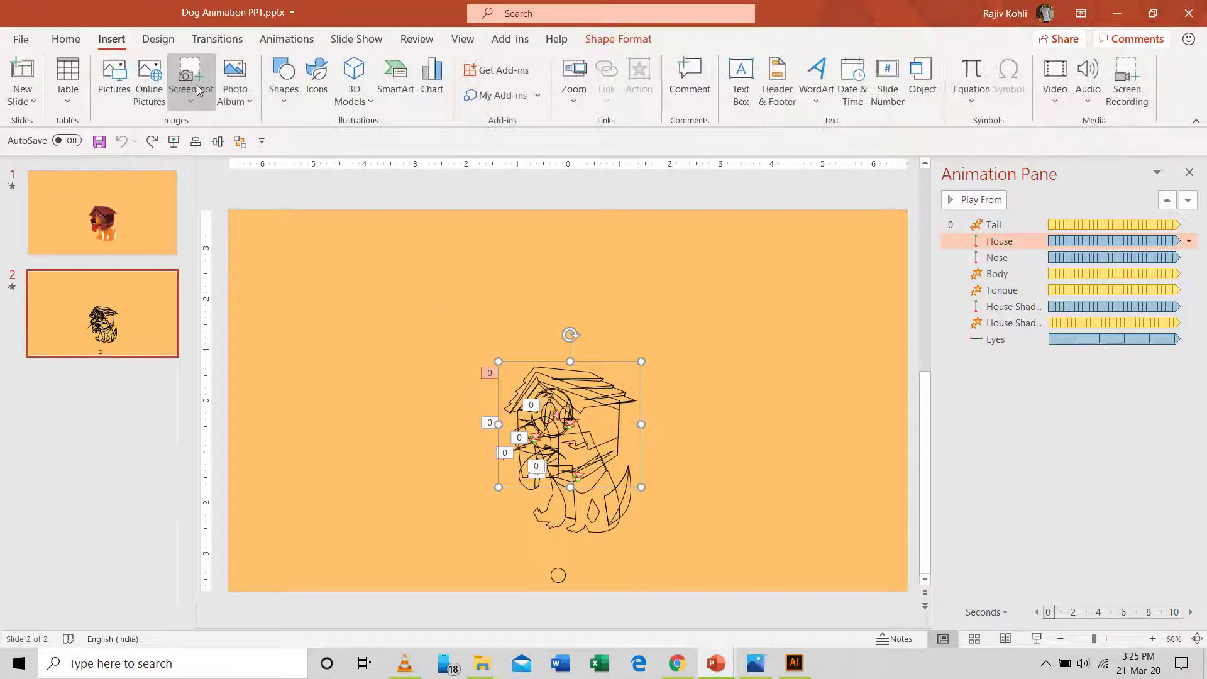
pyautogui.click(282, 81)
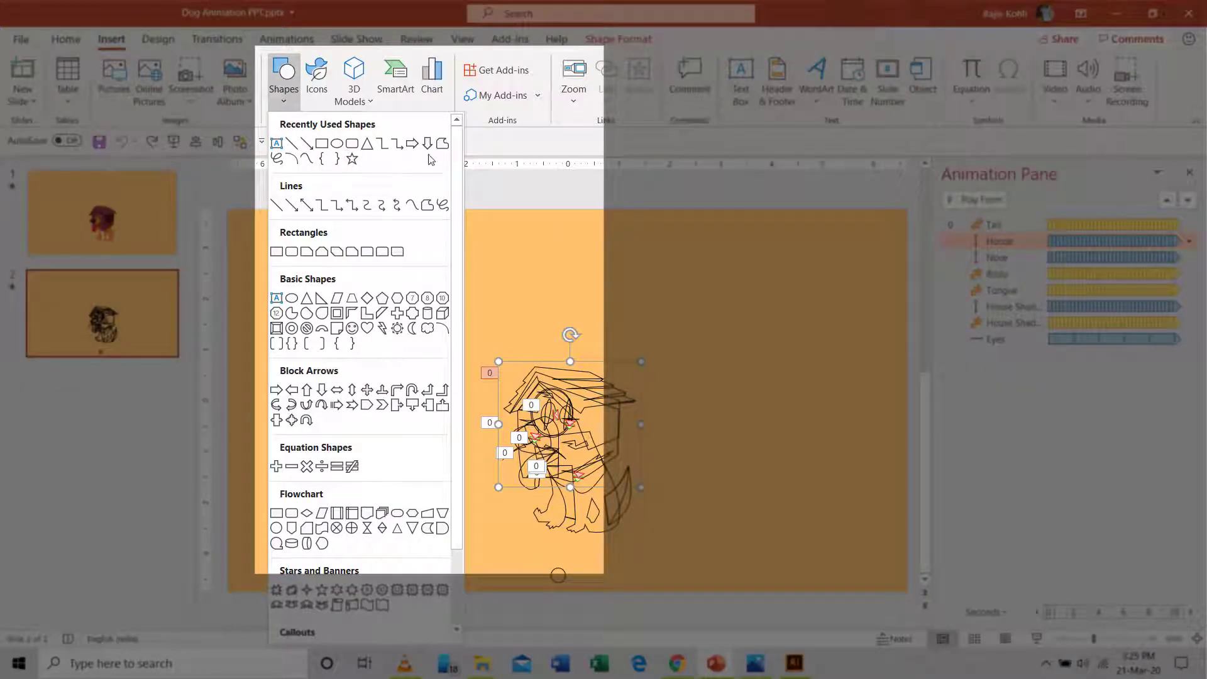
pyautogui.click(1037, 374)
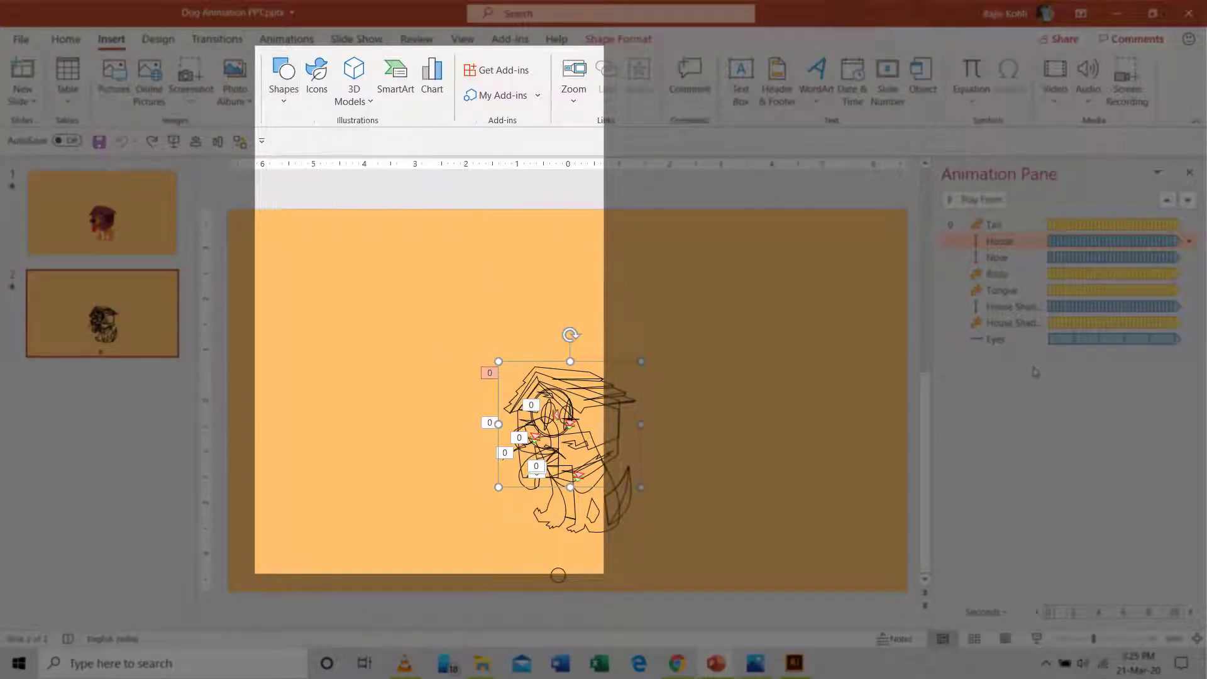
pyautogui.keyDown('ctrl'); pyautogui.click(1021, 345); pyautogui.keyUp('ctrl')
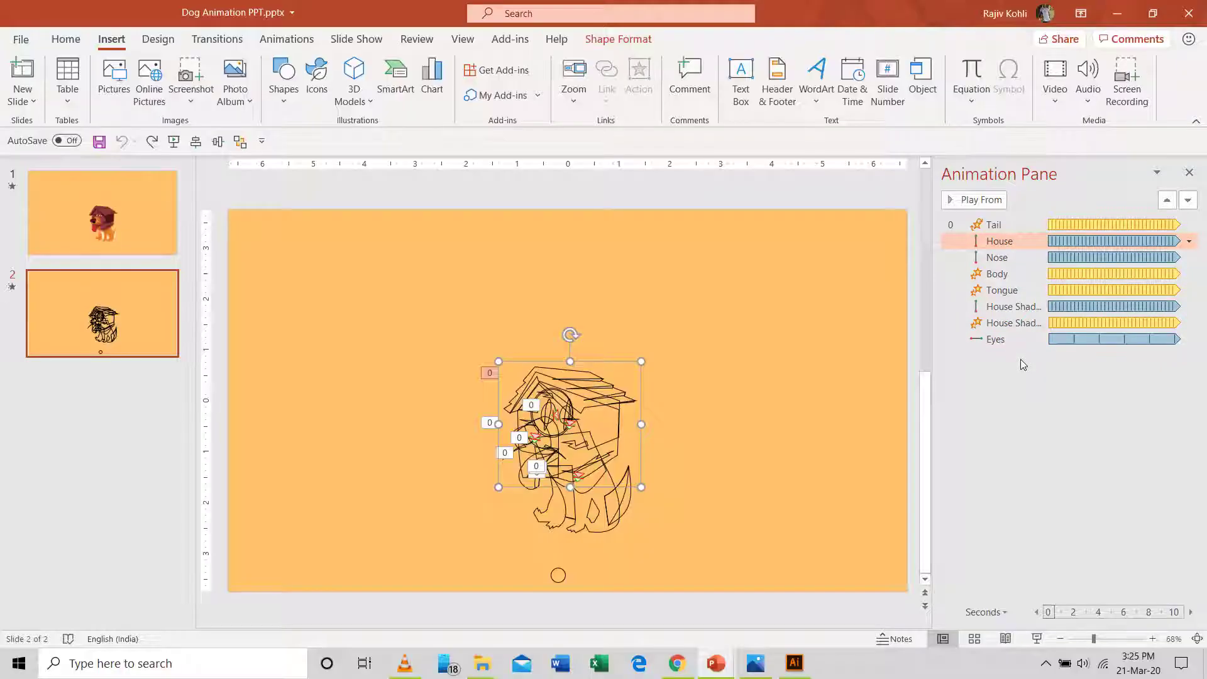
pyautogui.click(762, 667)
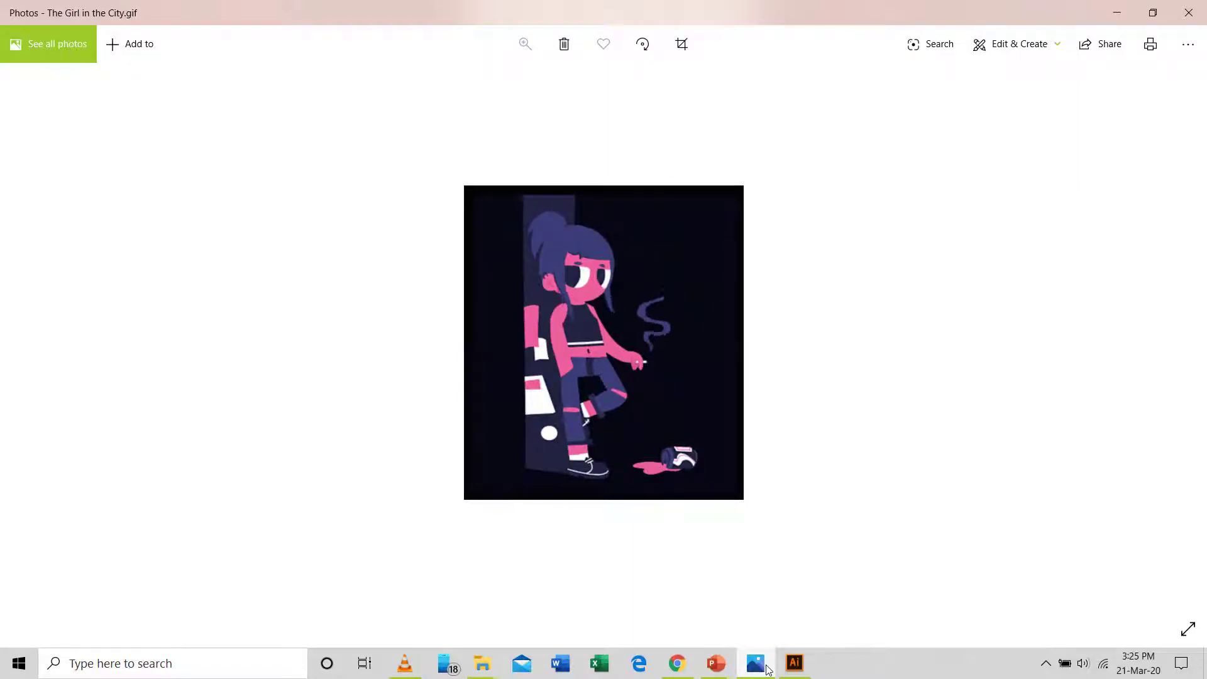
pyautogui.click(710, 671)
# Select all shapes on the girl slide and set their Shape Fill to No Fill.
pyautogui.click(458, 584)
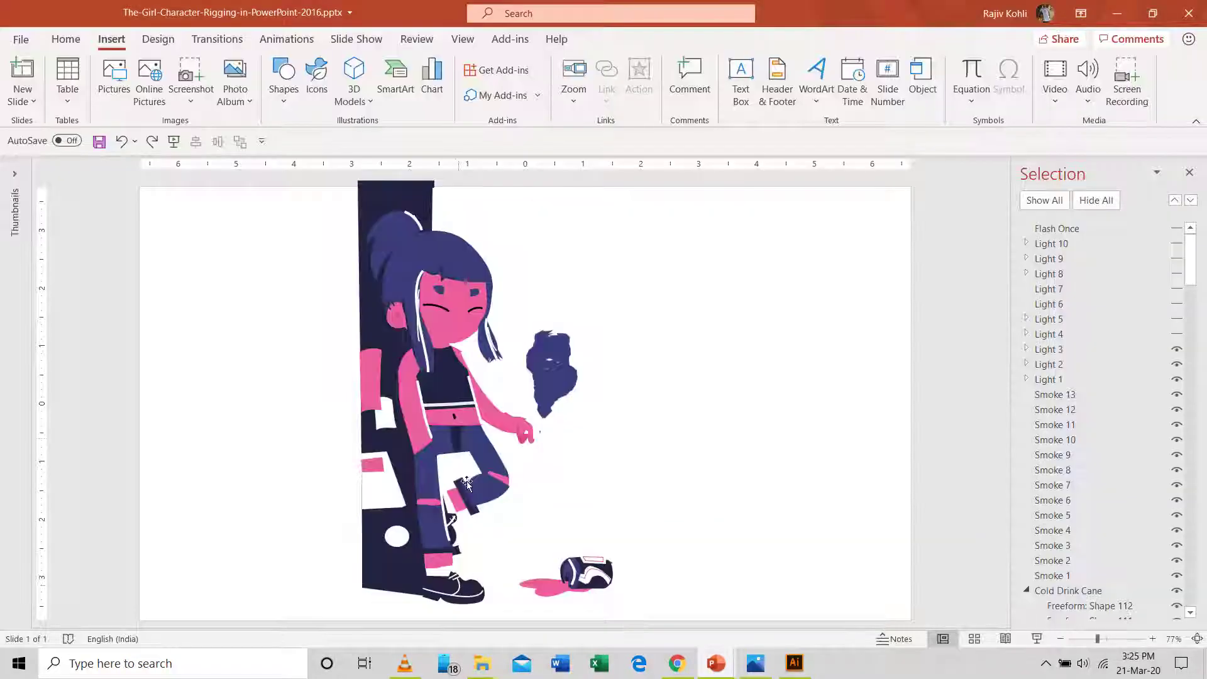
pyautogui.hotkey('ctrl', 'a')
pyautogui.click(618, 39)
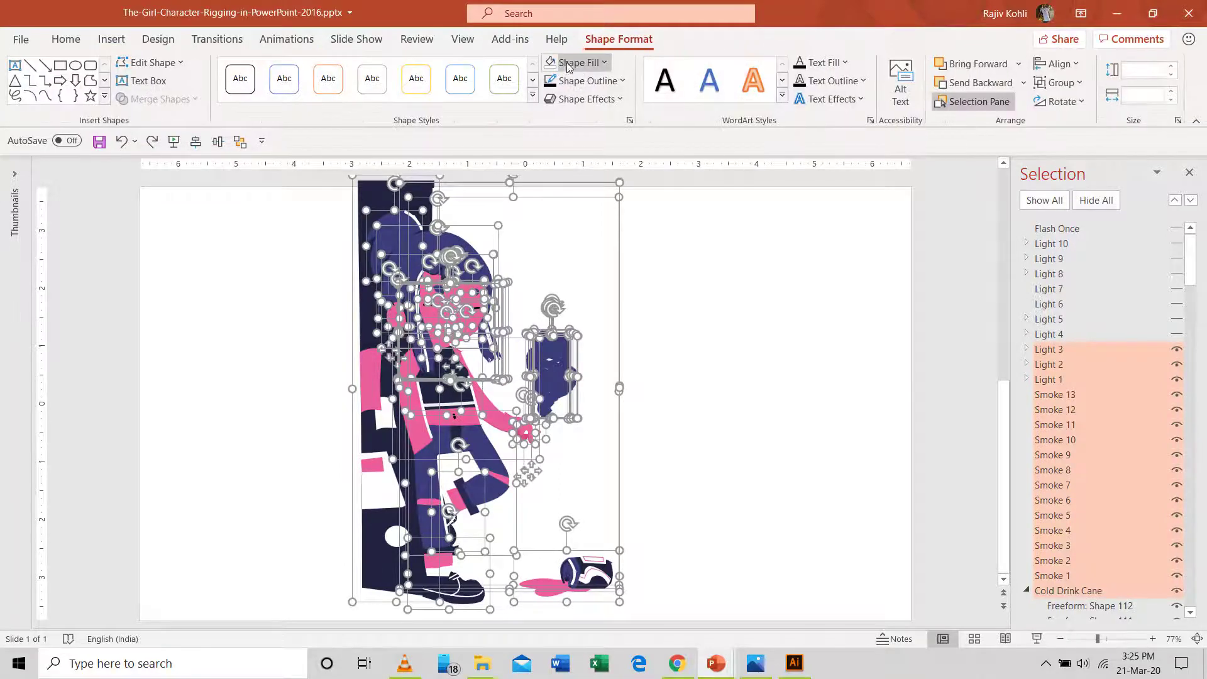
pyautogui.click(575, 62)
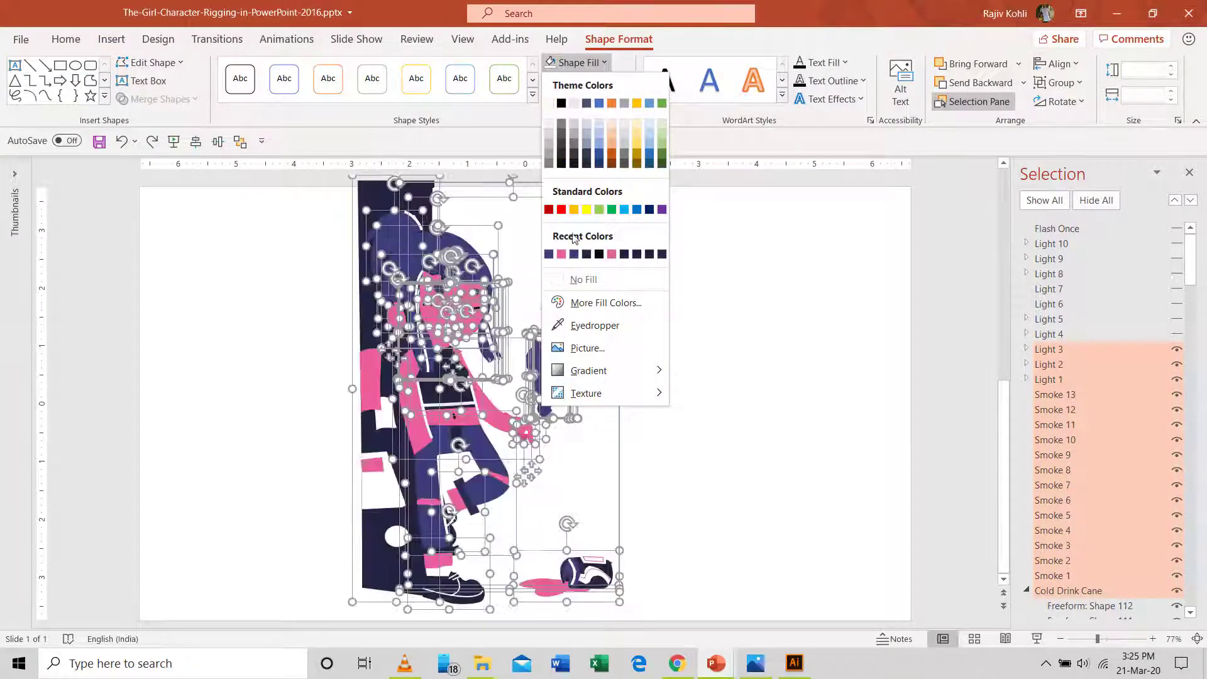
pyautogui.click(583, 279)
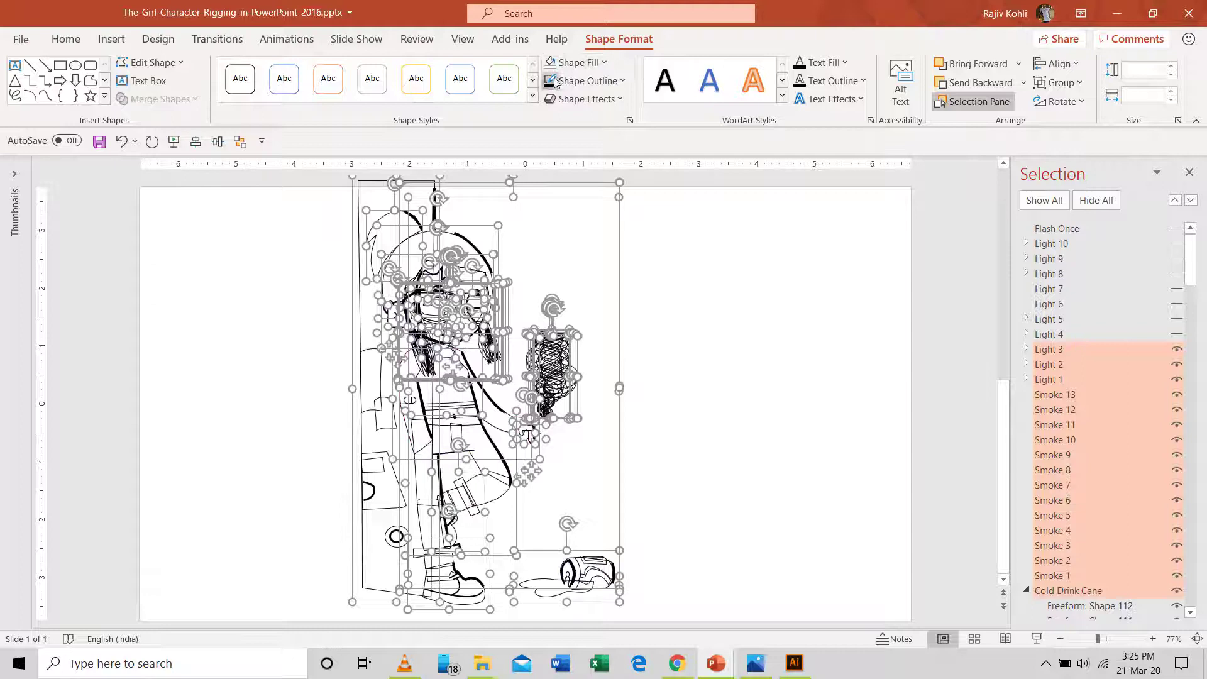
# Deselect the shapes and look through the Insert shapes gallery.
pyautogui.click(661, 207)
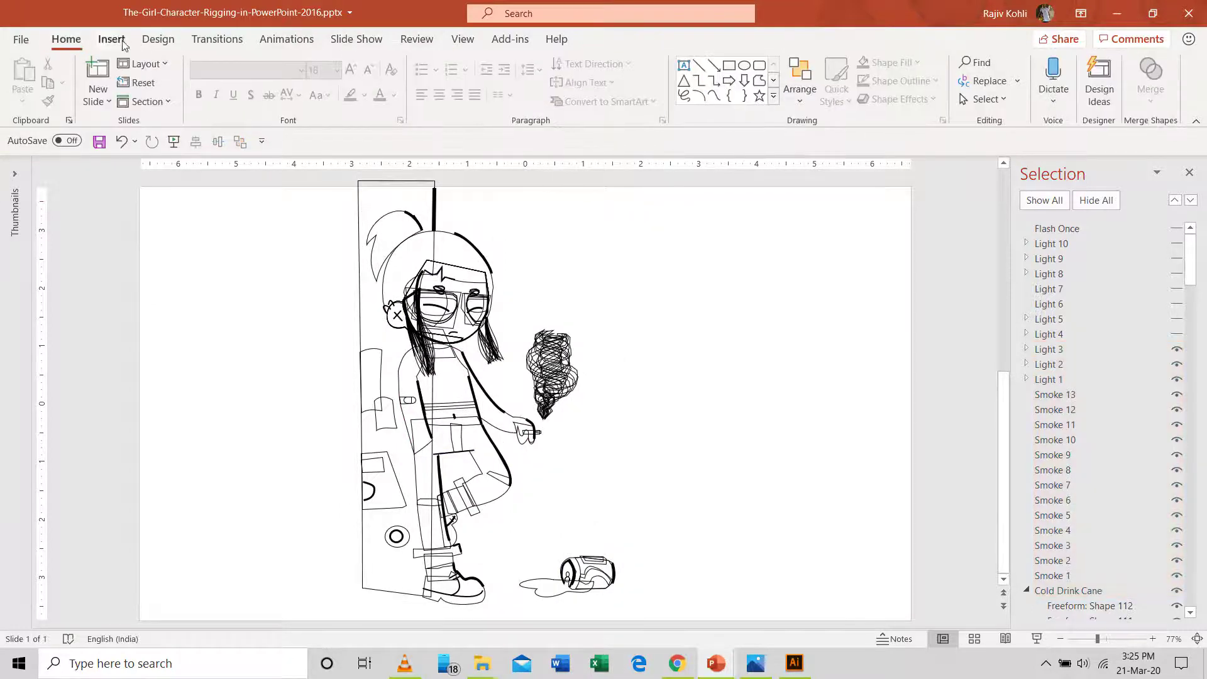
pyautogui.click(111, 39)
pyautogui.click(281, 89)
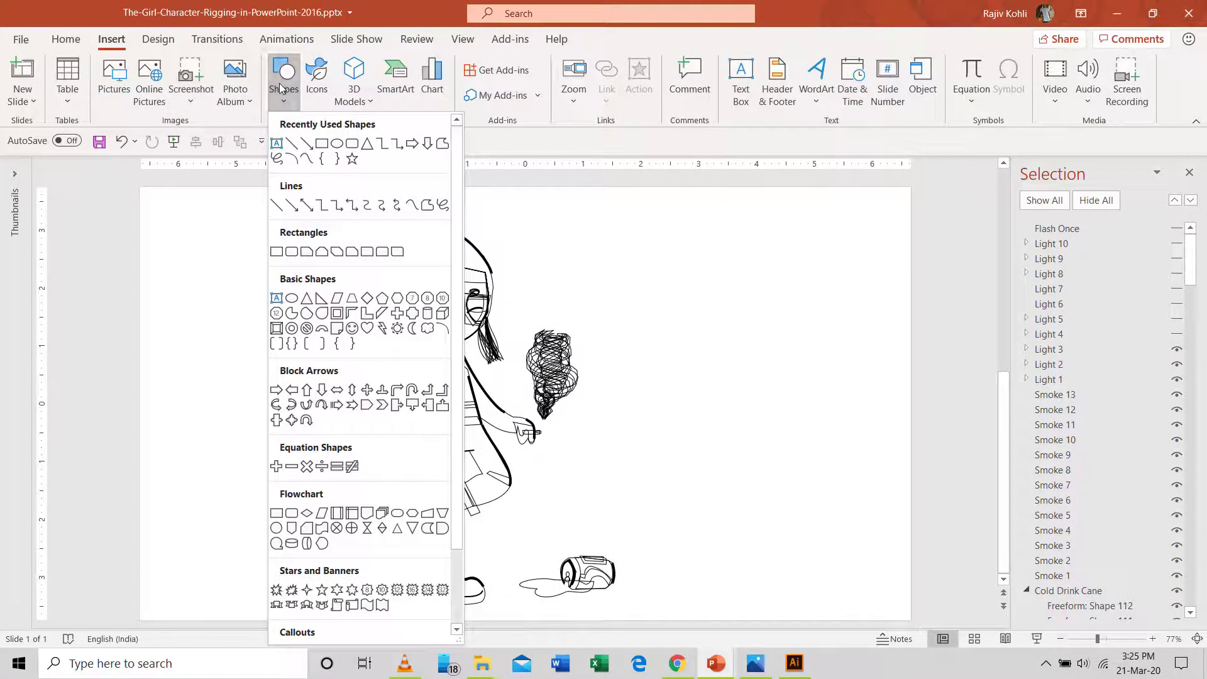
pyautogui.click(821, 281)
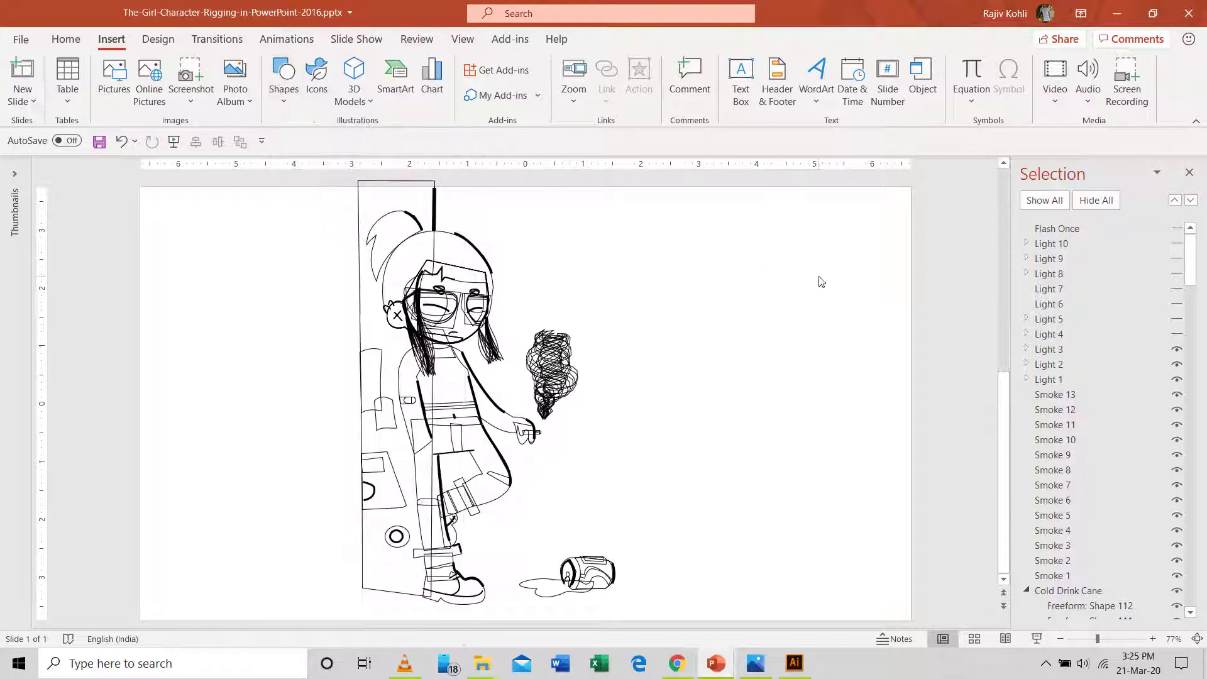
# Open the Animation Pane and scroll through the Hair Pony, Light 1–3 and Smoke effects.
pyautogui.click(286, 39)
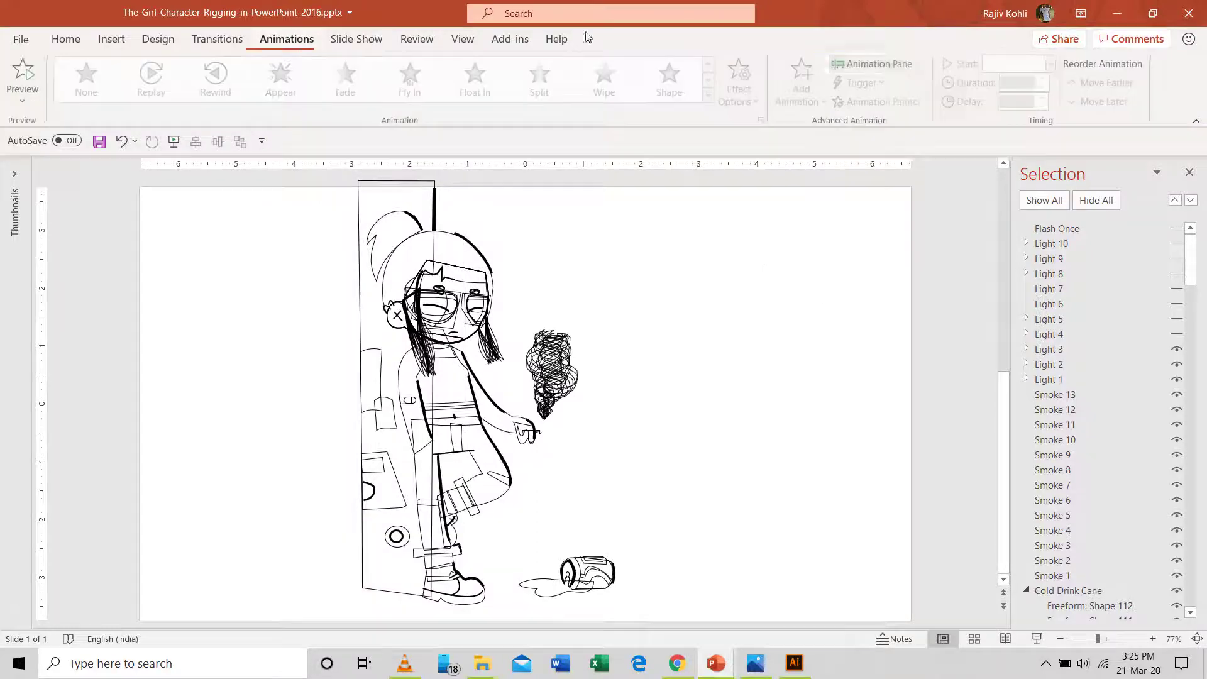
pyautogui.click(886, 67)
pyautogui.scroll(-7, 1004, 459)
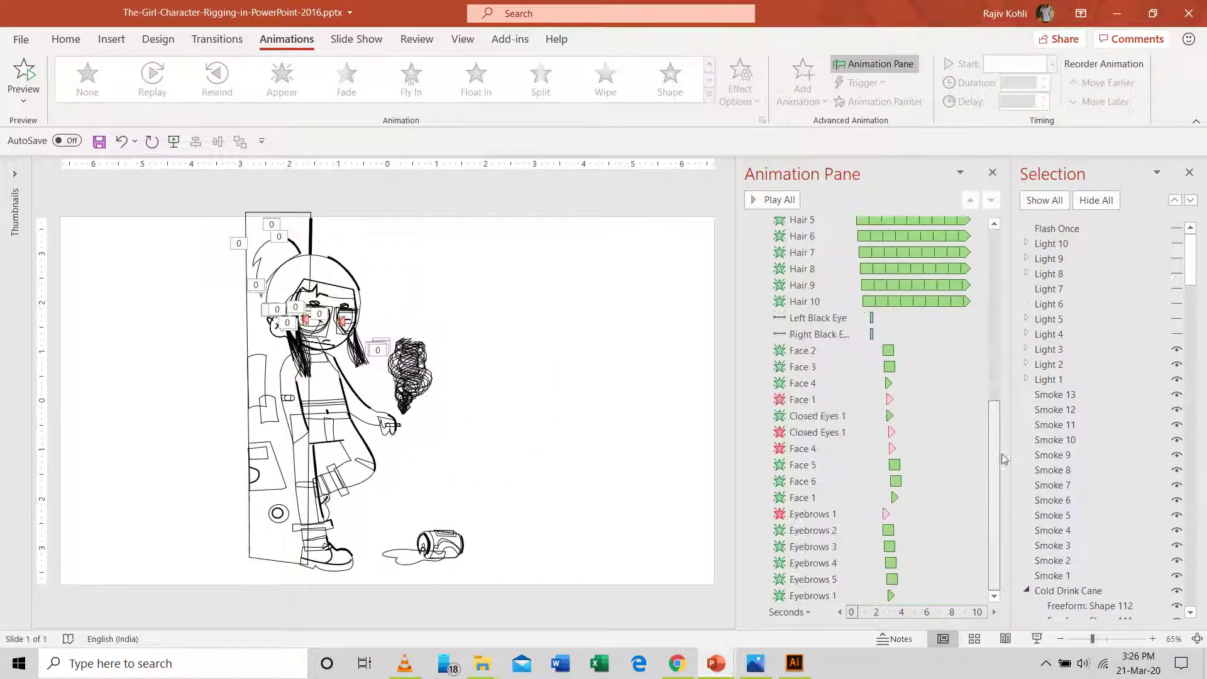
pyautogui.click(993, 375)
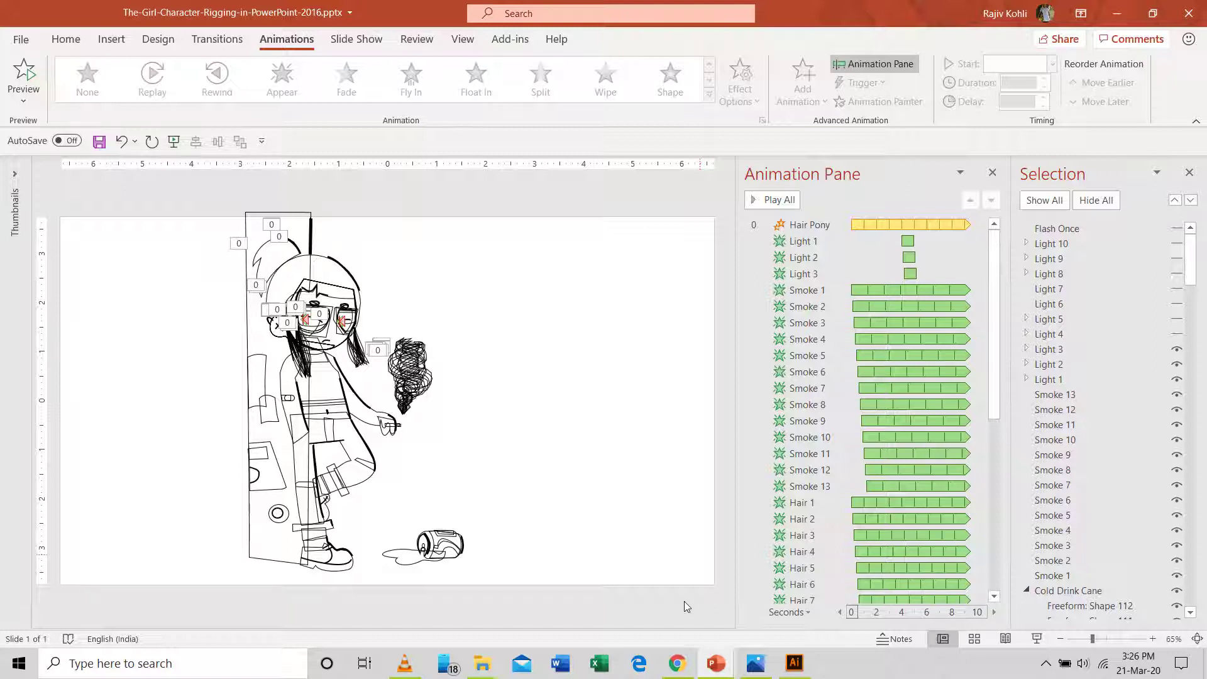
# Expand and collapse the second pose group in Illustrator's Layers panel, then open freepik.com in Chrome.
pyautogui.click(794, 663)
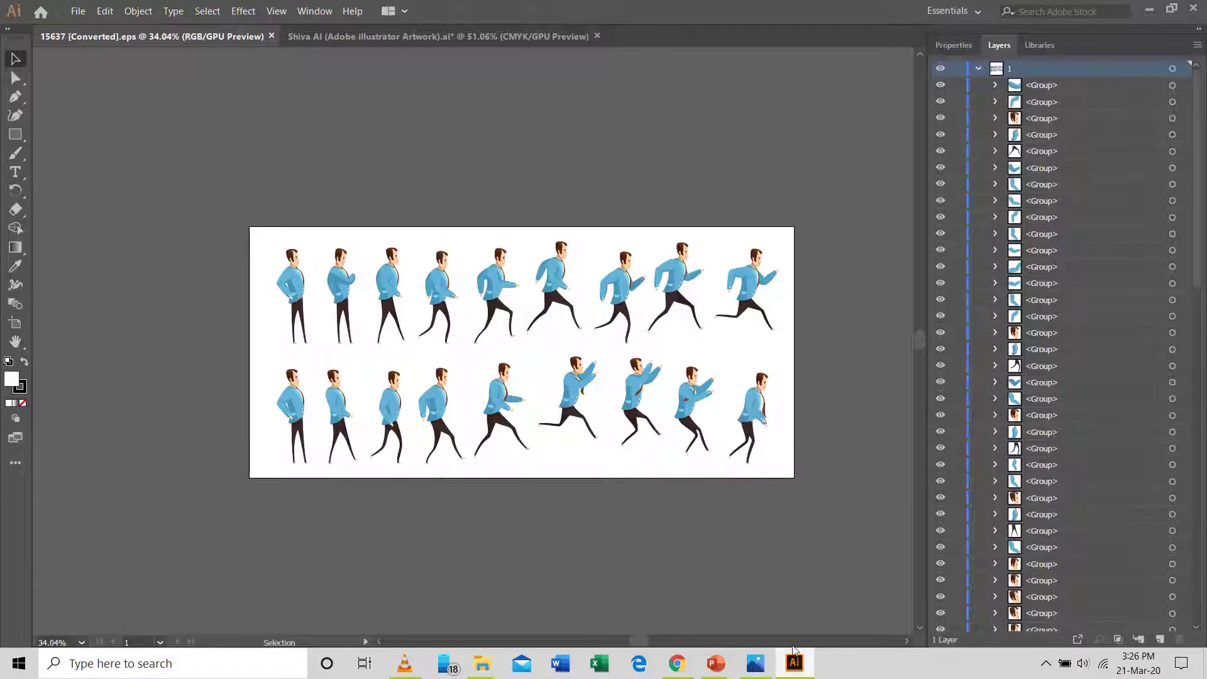
pyautogui.click(1000, 102)
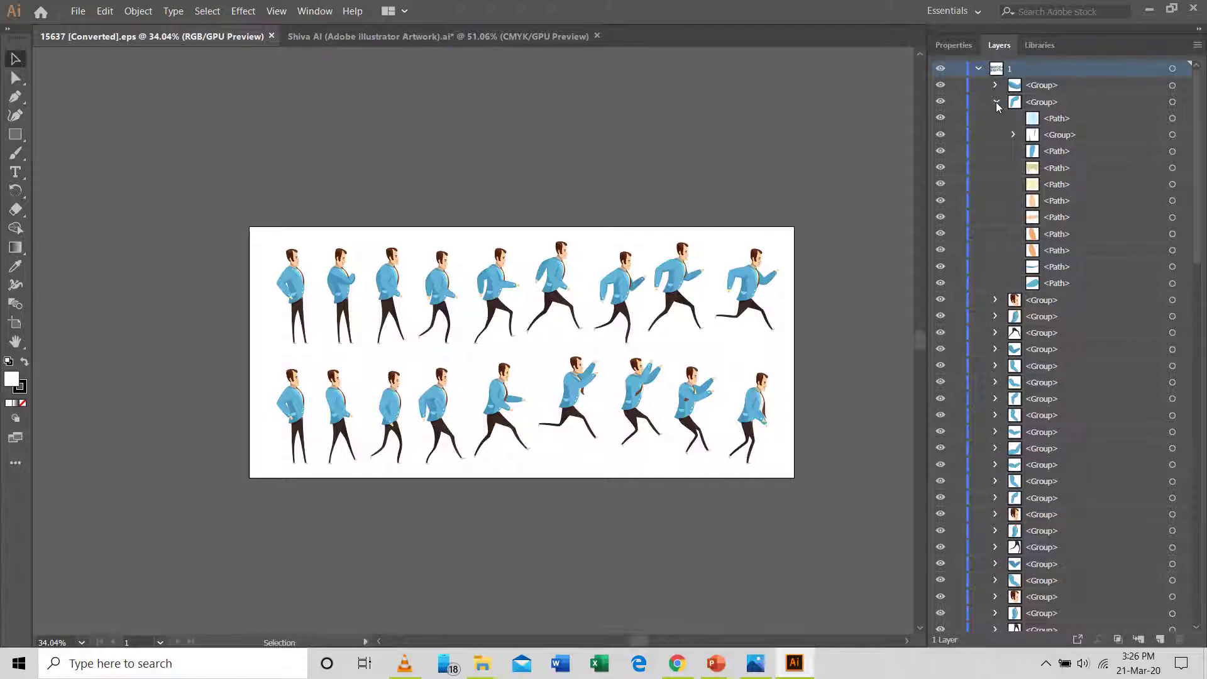
pyautogui.click(997, 102)
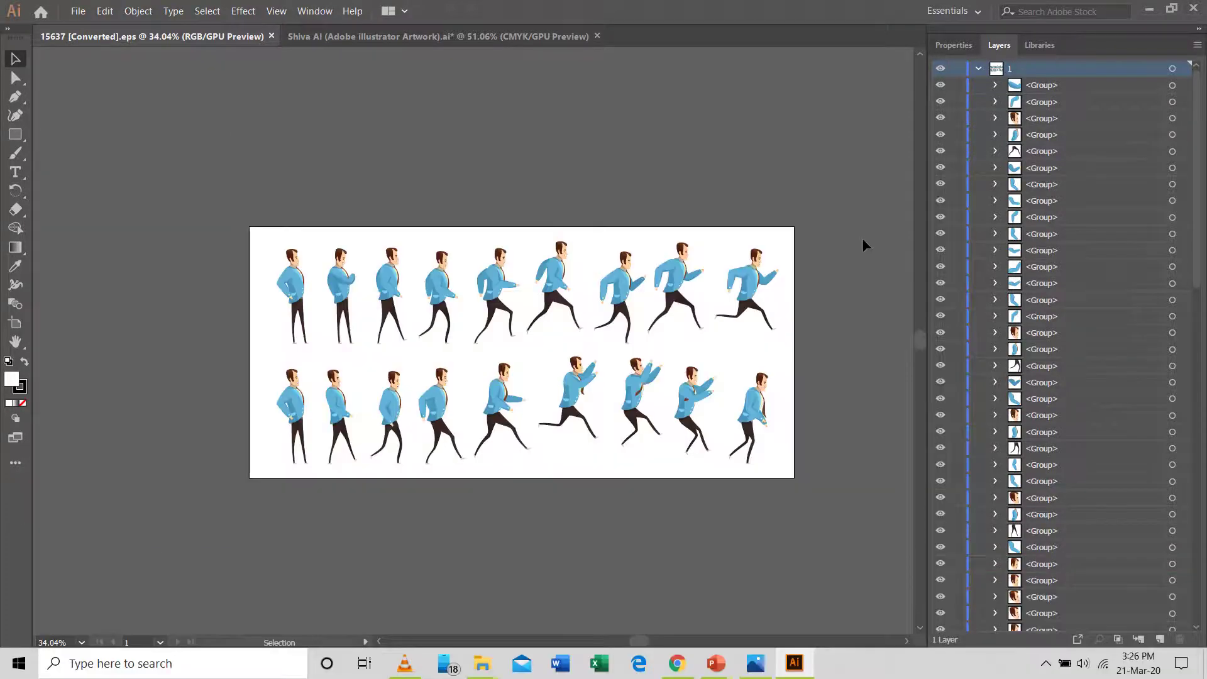
pyautogui.click(677, 663)
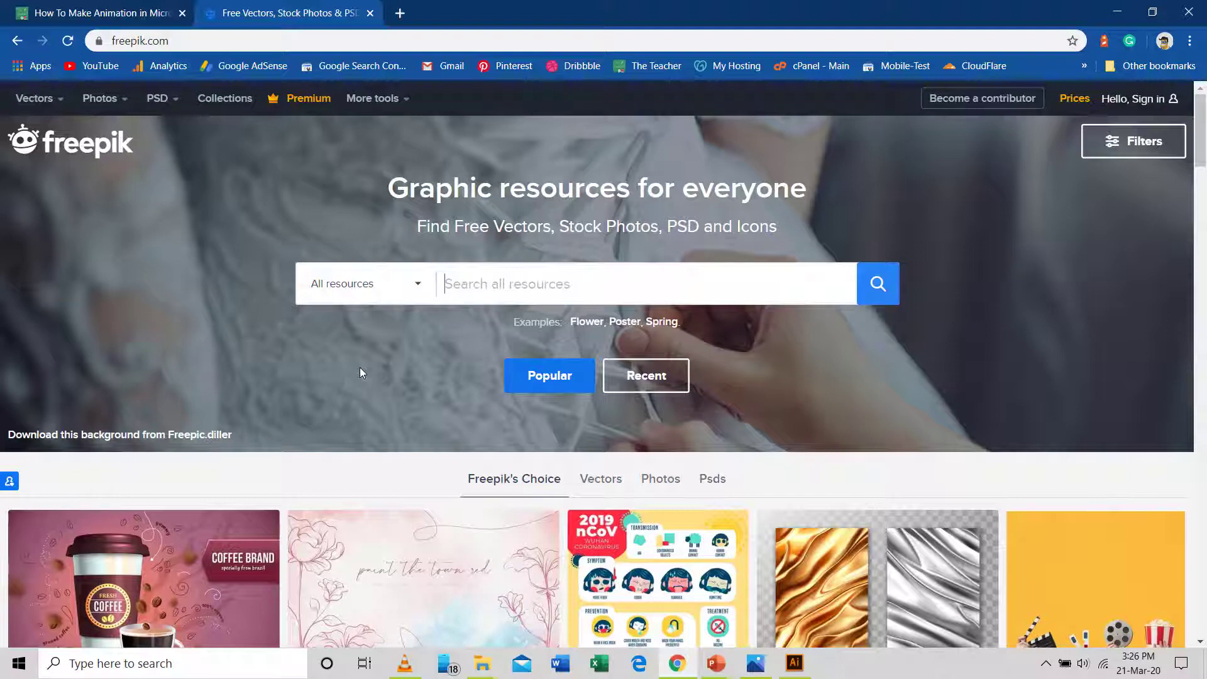
pyautogui.scroll(-10, 360, 367)
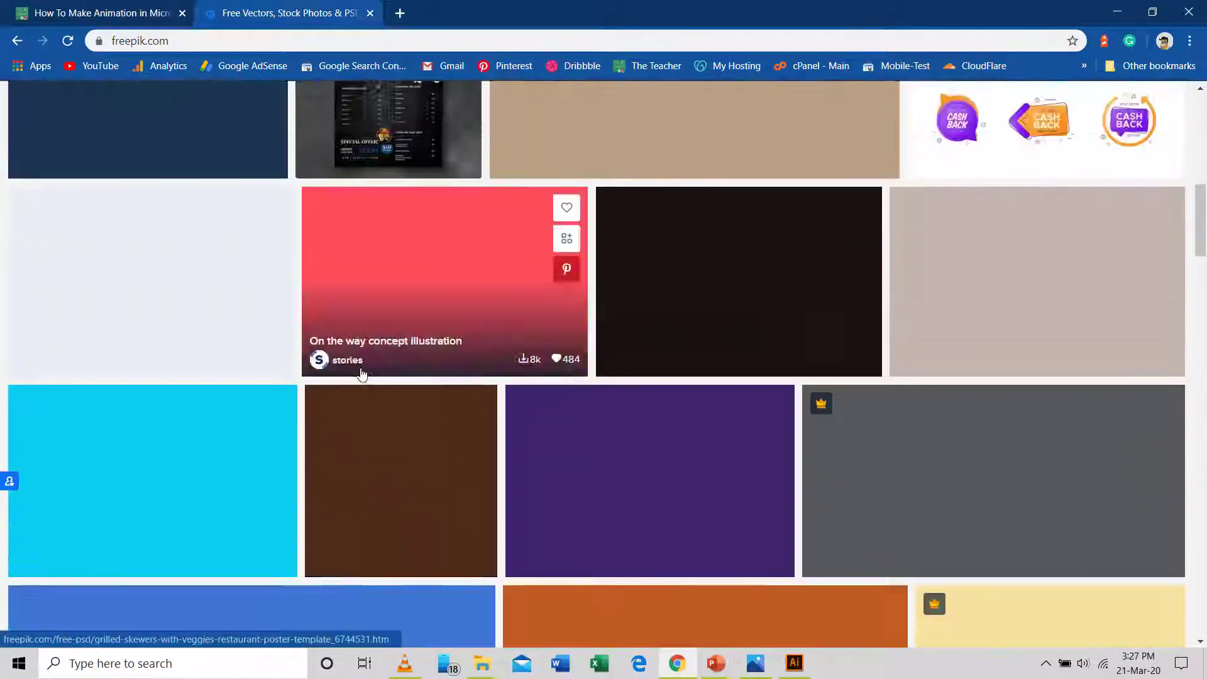
pyautogui.scroll(-7, 362, 374)
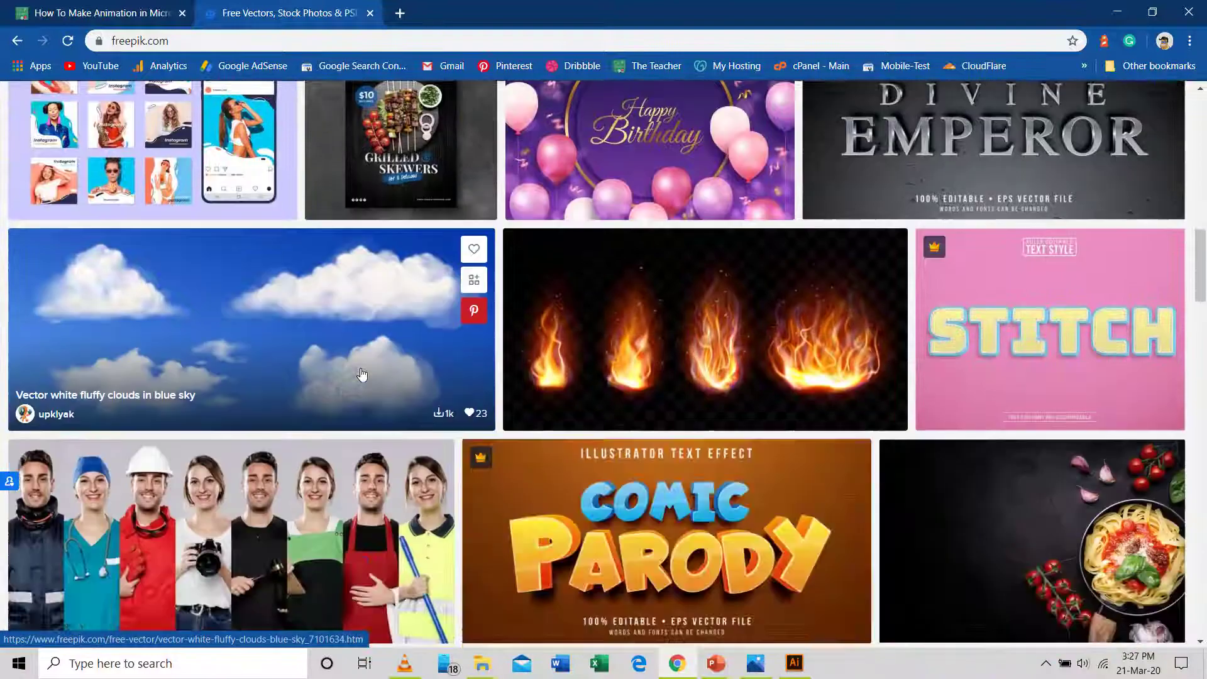
pyautogui.scroll(-4, 361, 374)
pyautogui.scroll(15, 361, 374)
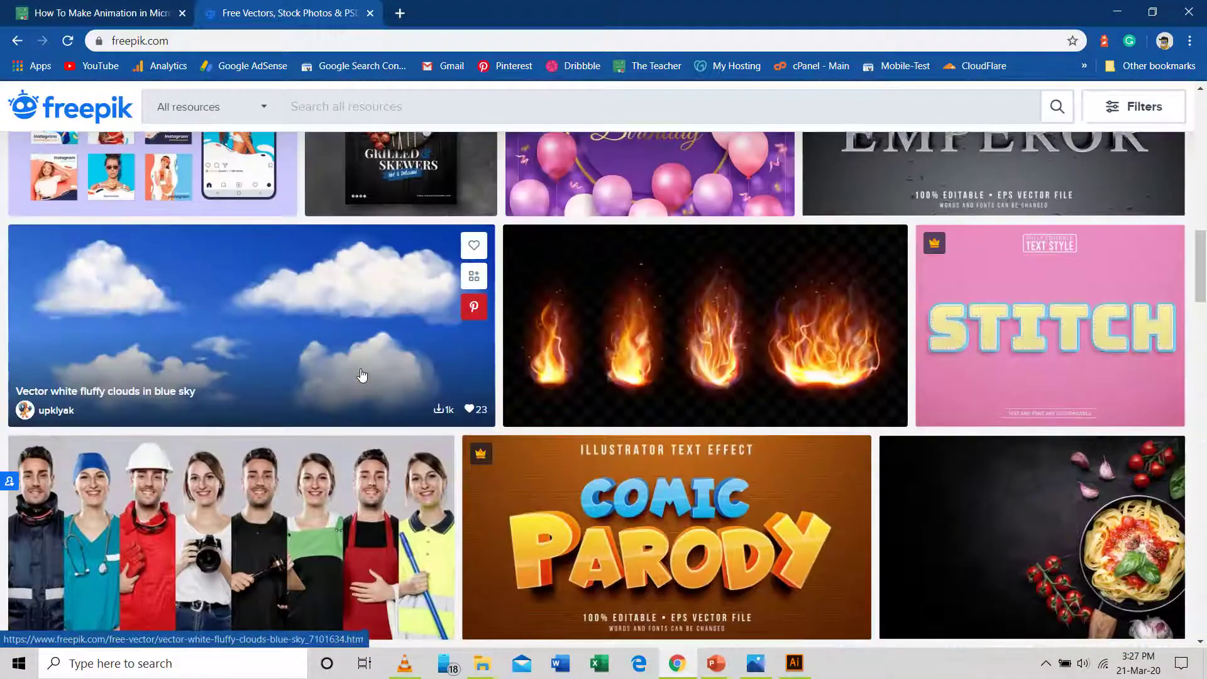
pyautogui.scroll(5, 361, 374)
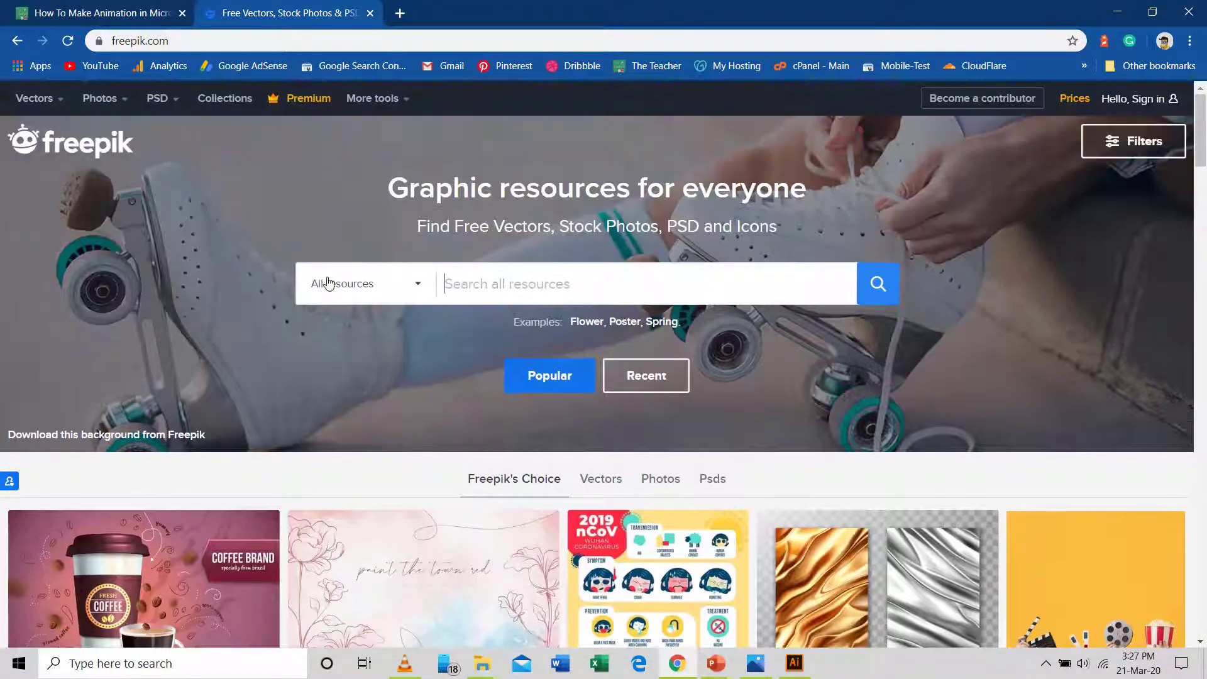
pyautogui.click(343, 280)
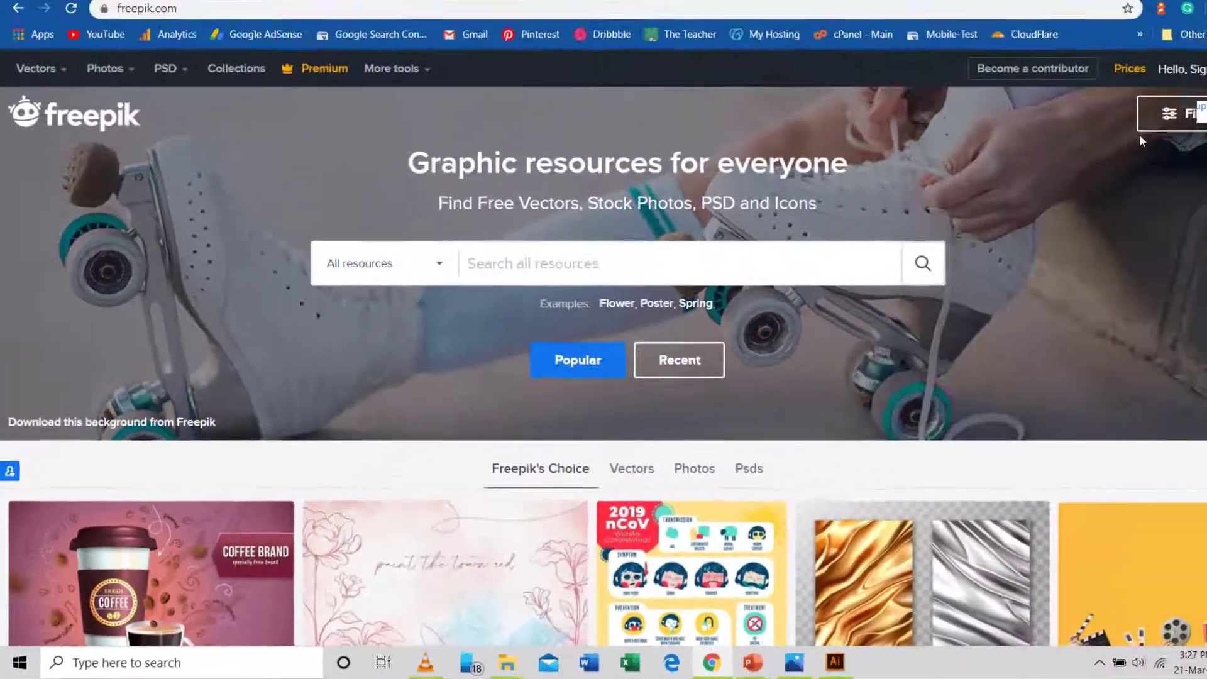
pyautogui.moveTo(1144, 107)
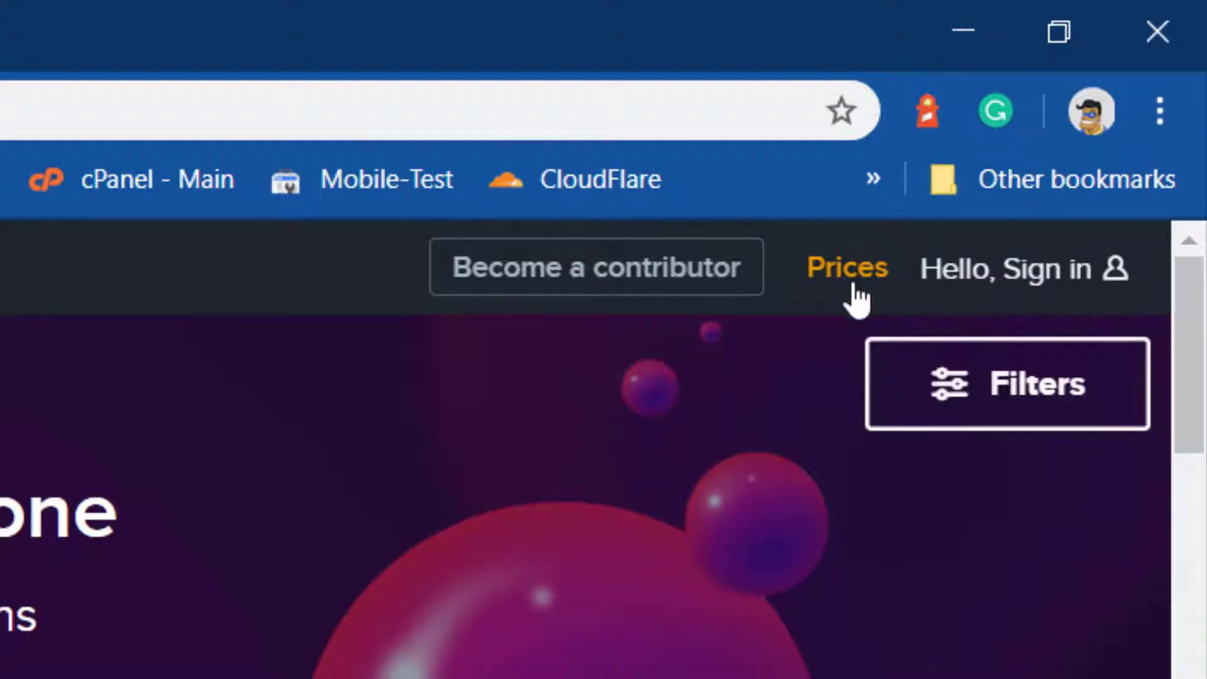
# Sign in to Freepik through a Facebook account.
pyautogui.click(1000, 281)
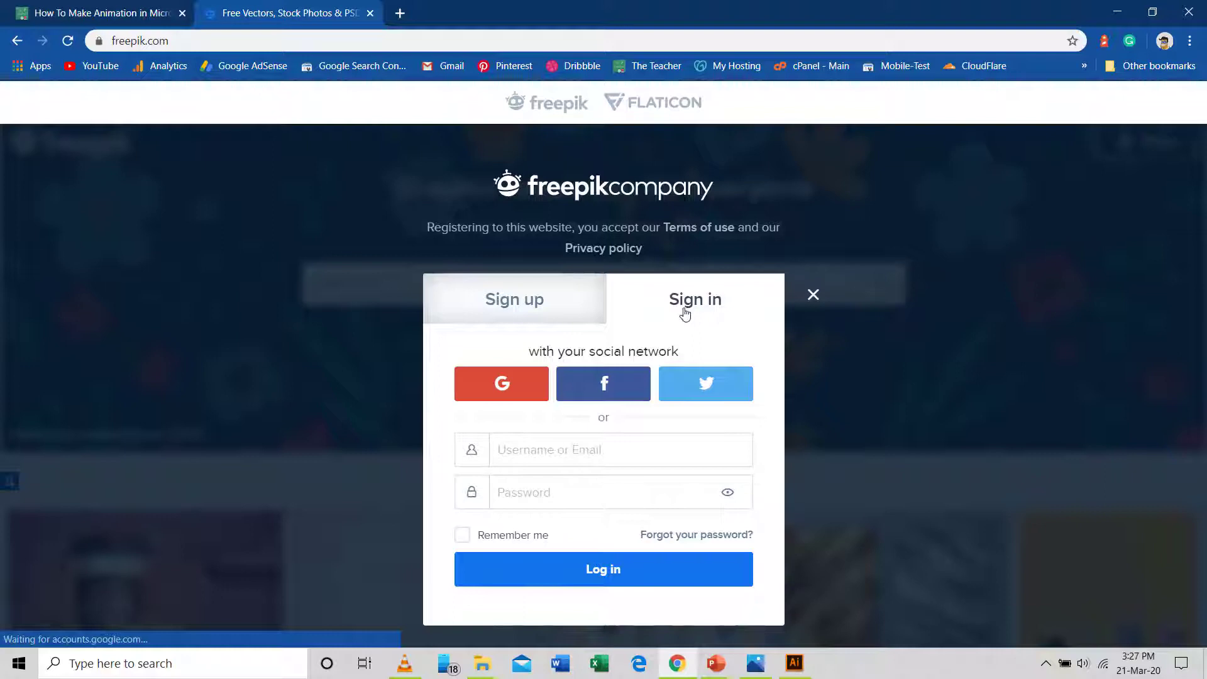
pyautogui.click(577, 396)
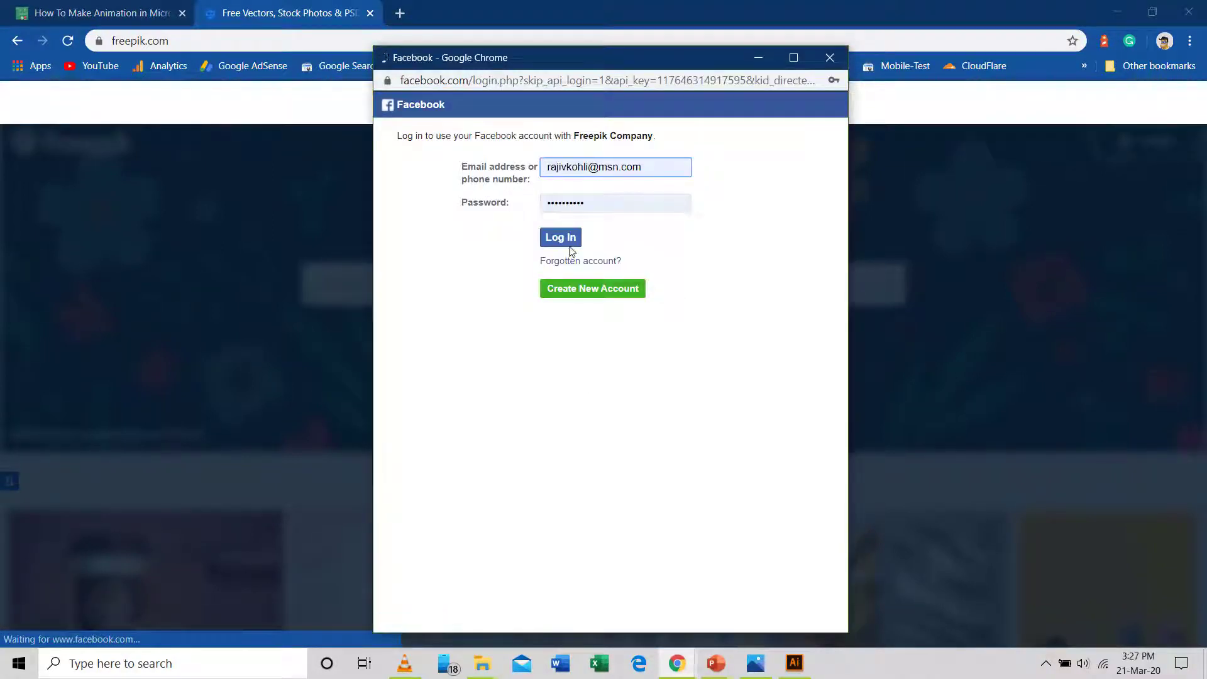
pyautogui.click(567, 238)
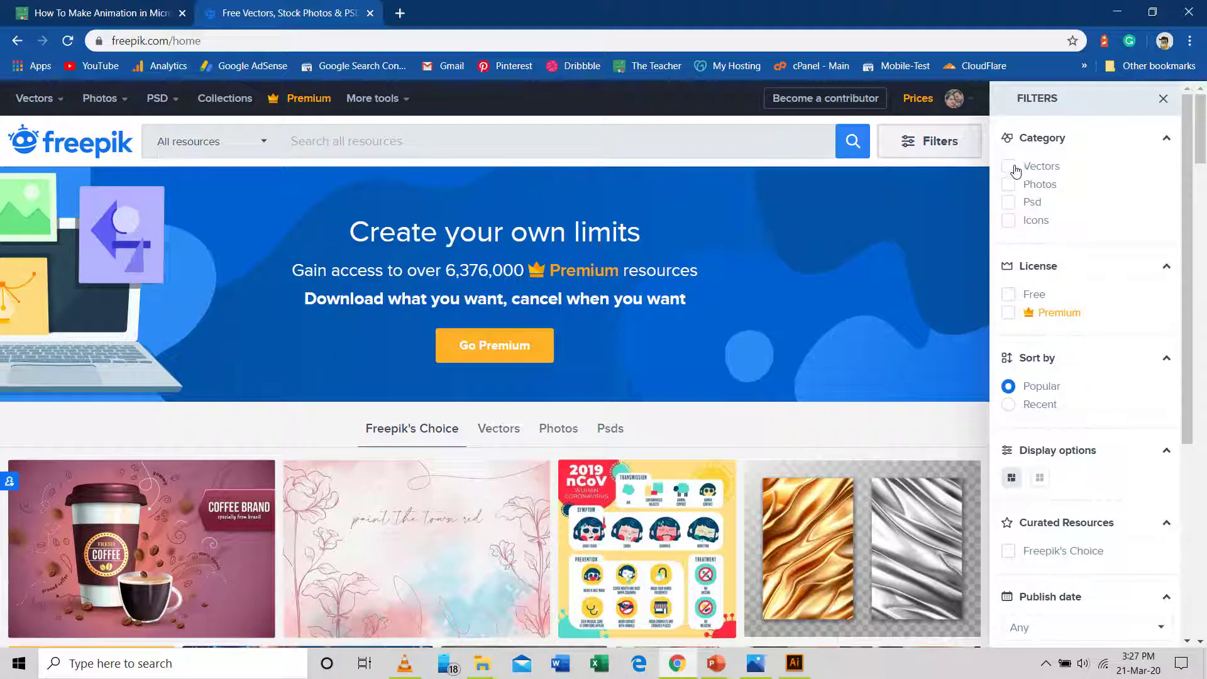
# Filter Freepik to free vectors and search for 'walk poses'.
pyautogui.click(1009, 170)
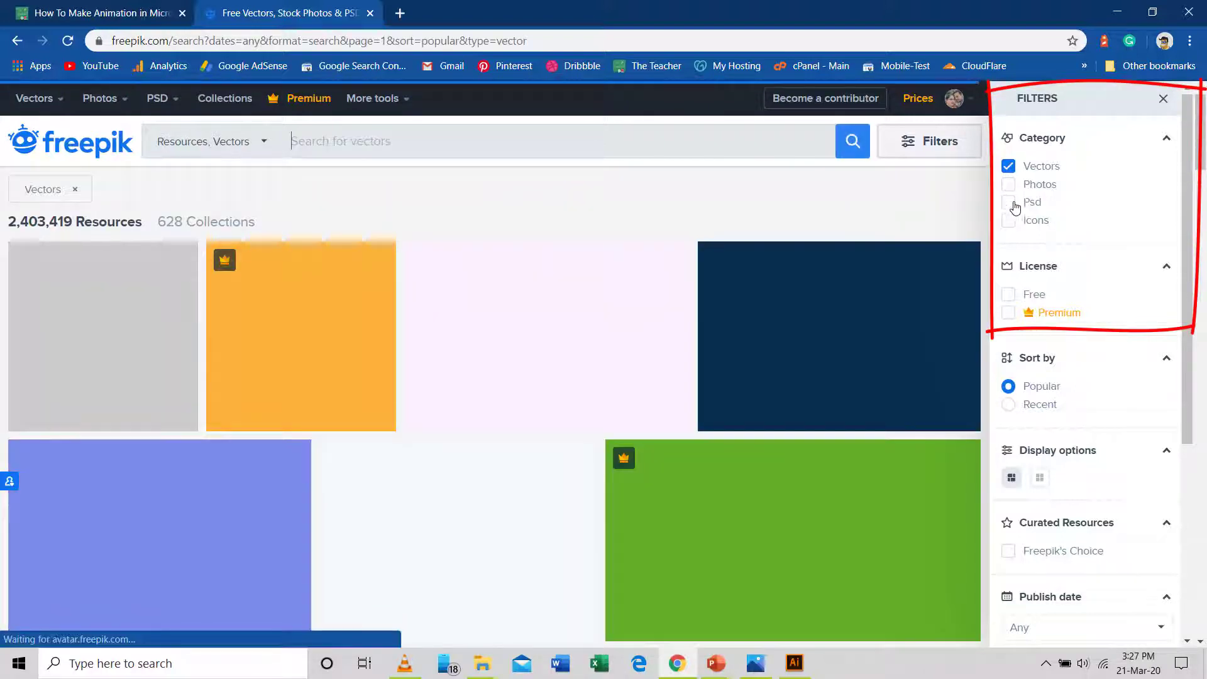
pyautogui.click(1008, 294)
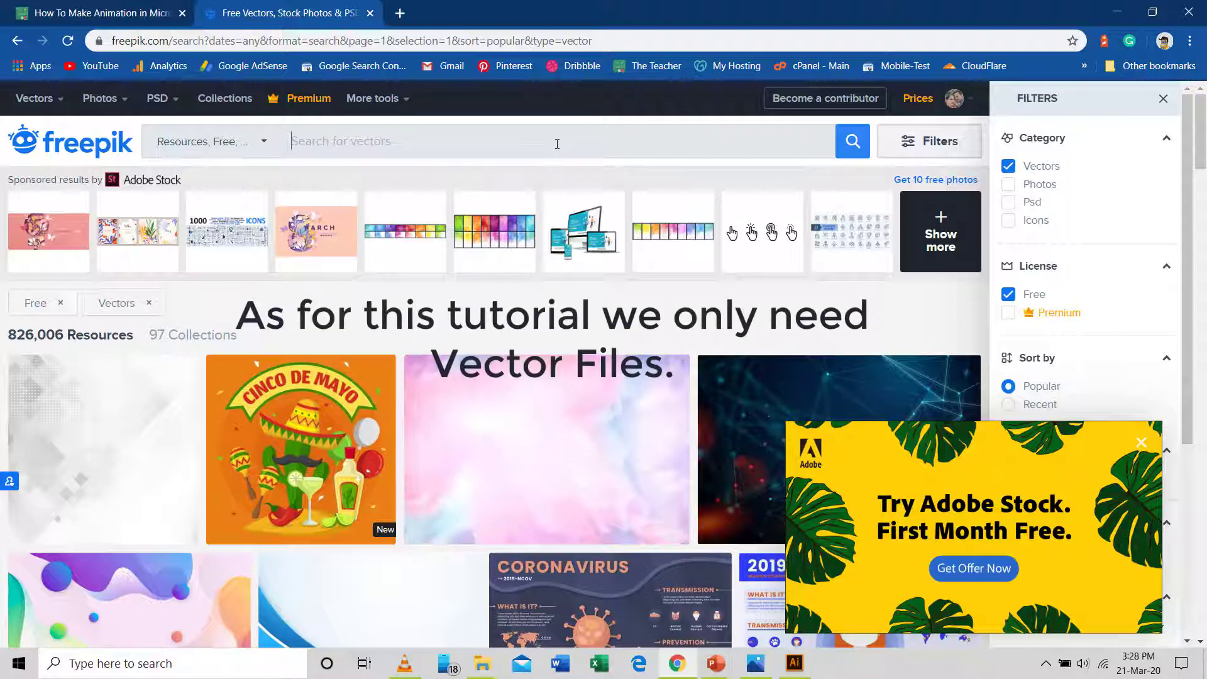
pyautogui.write('walk poses')
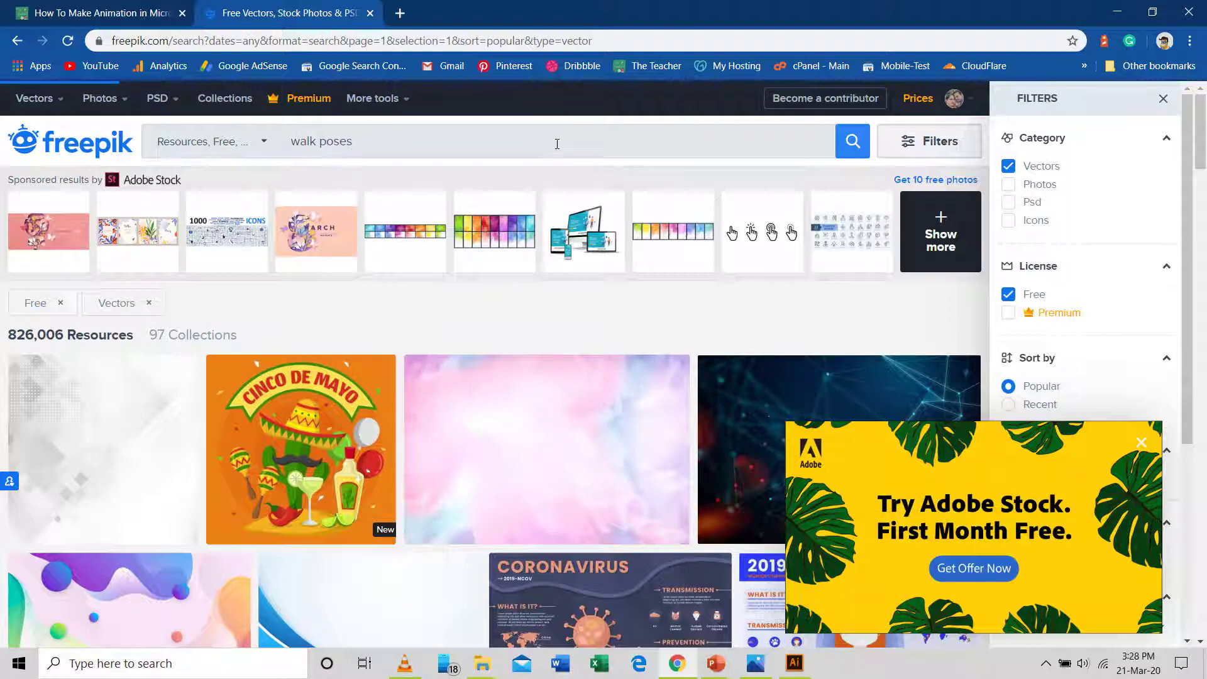
pyautogui.press('Return')
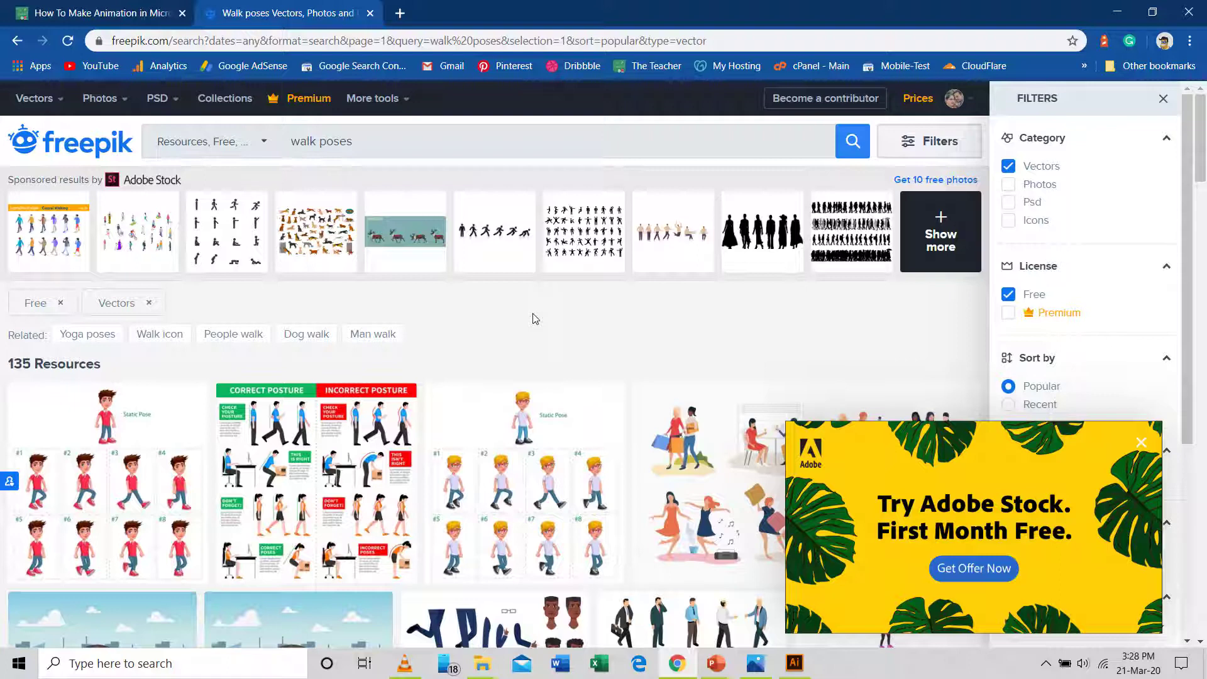
# Download the free Character in white t shirt pack and show character-white-t-shirt.zip in its folder.
pyautogui.click(1141, 442)
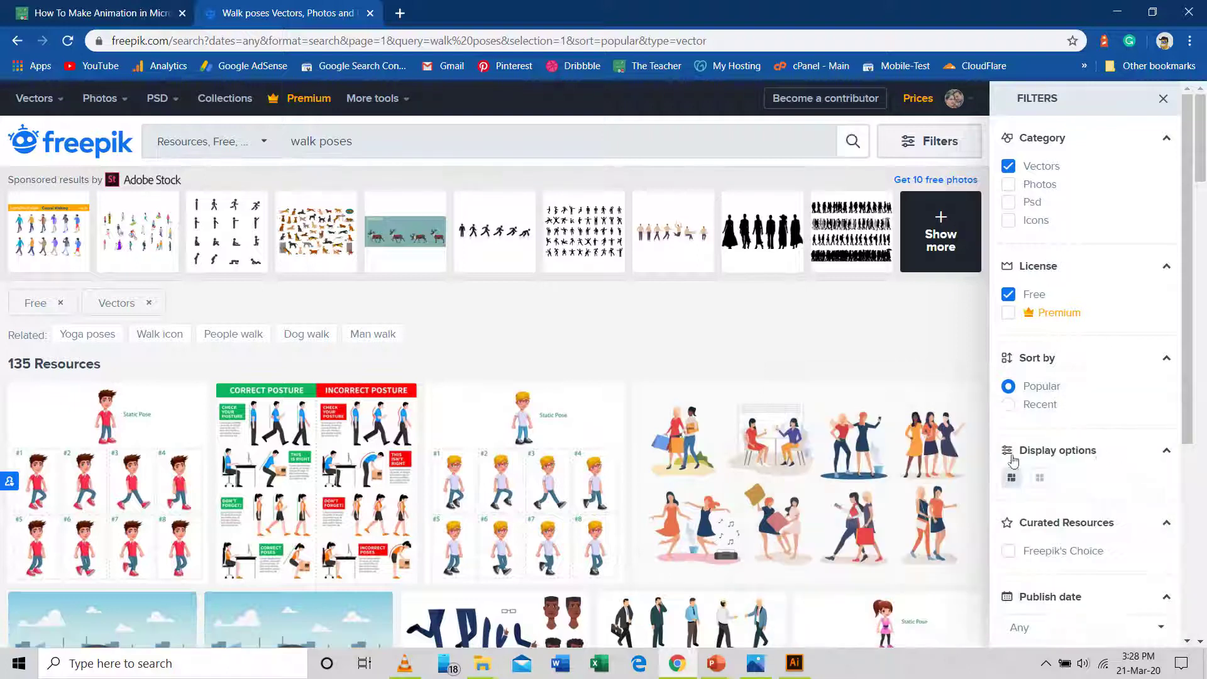
pyautogui.click(512, 455)
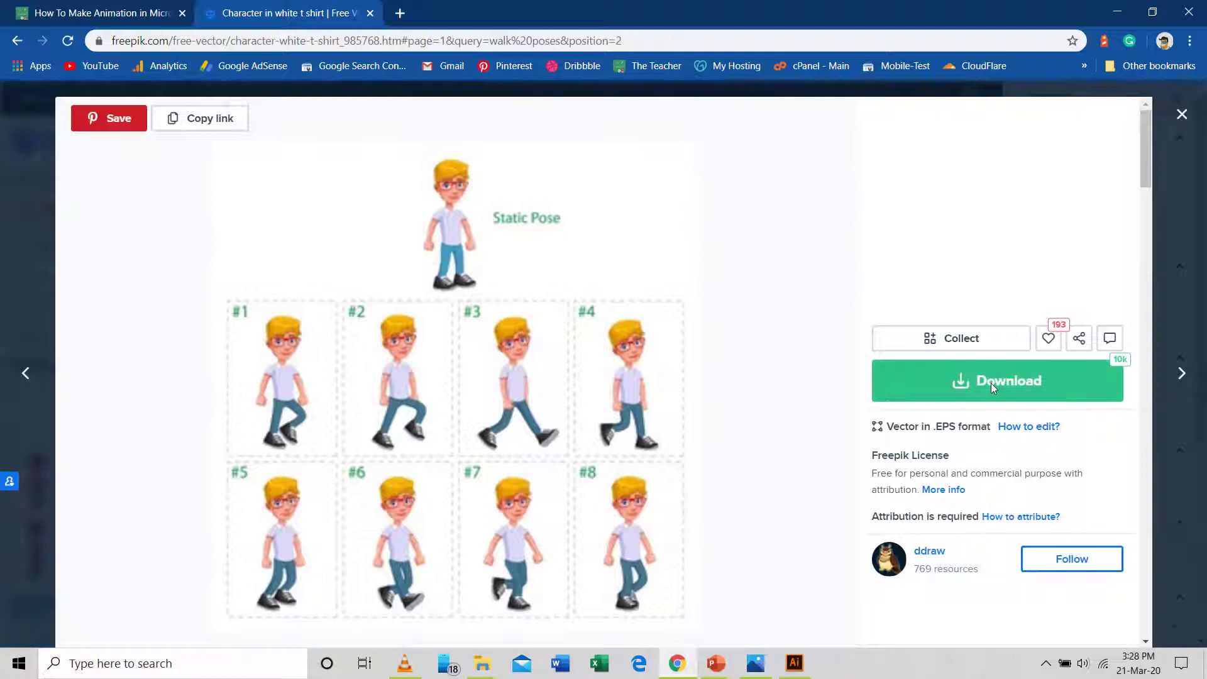
pyautogui.click(991, 384)
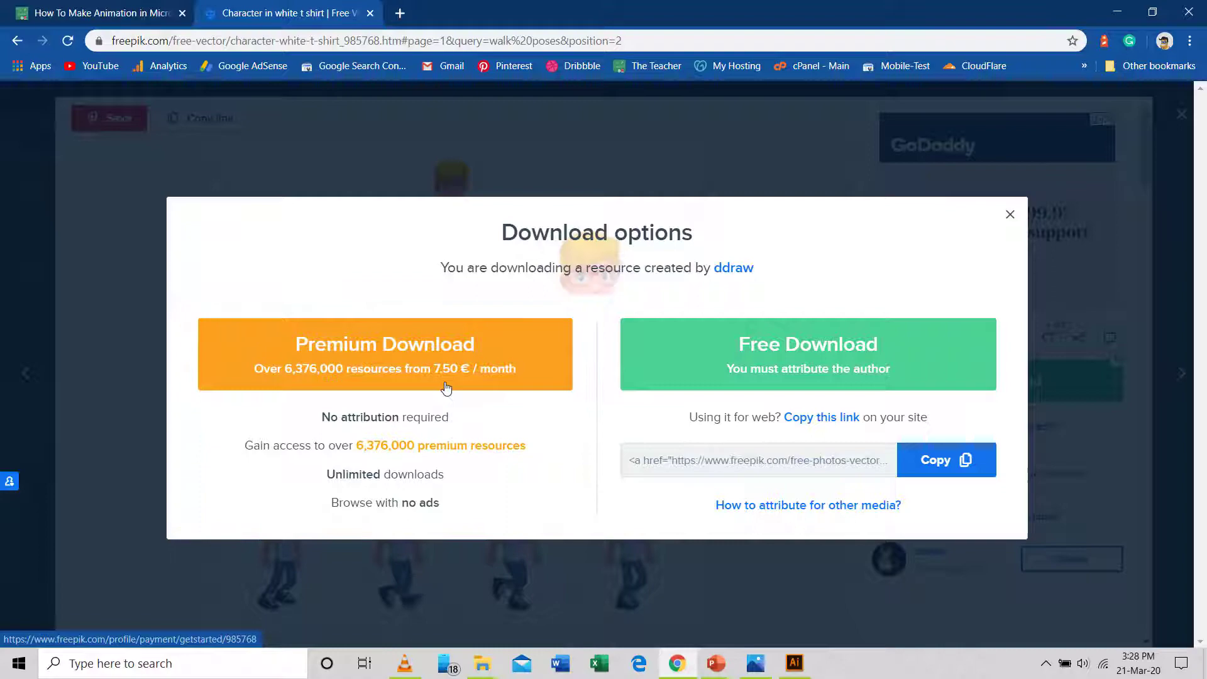
pyautogui.click(767, 383)
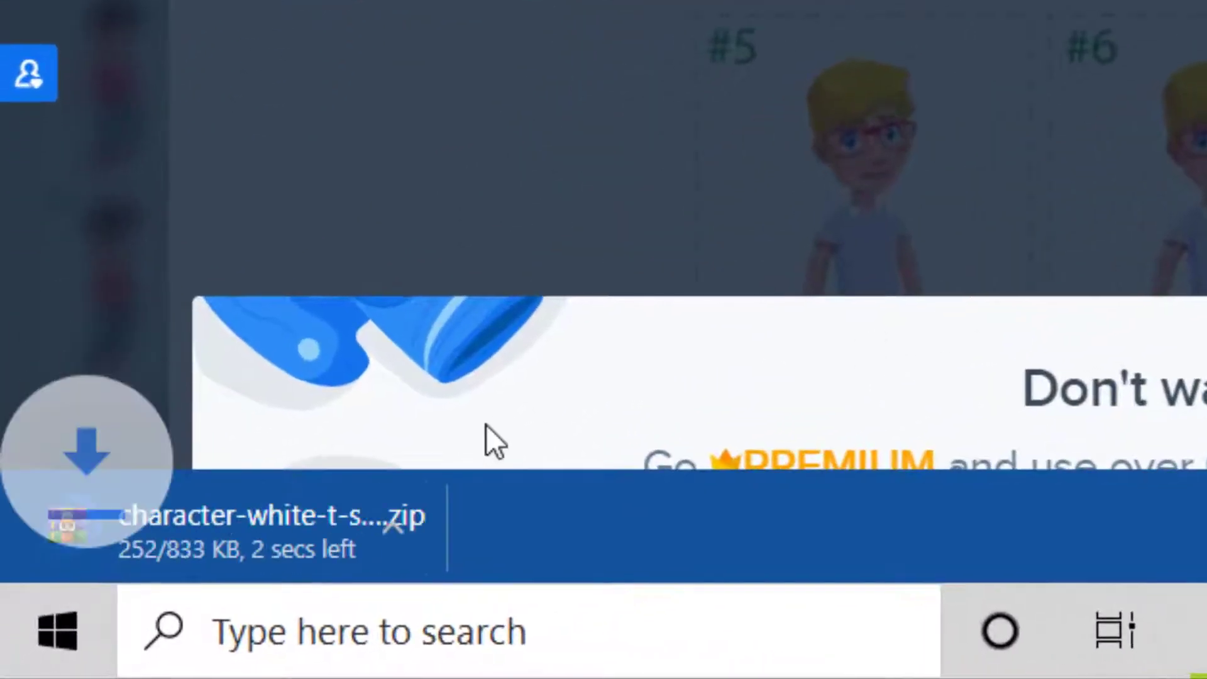
pyautogui.click(503, 506)
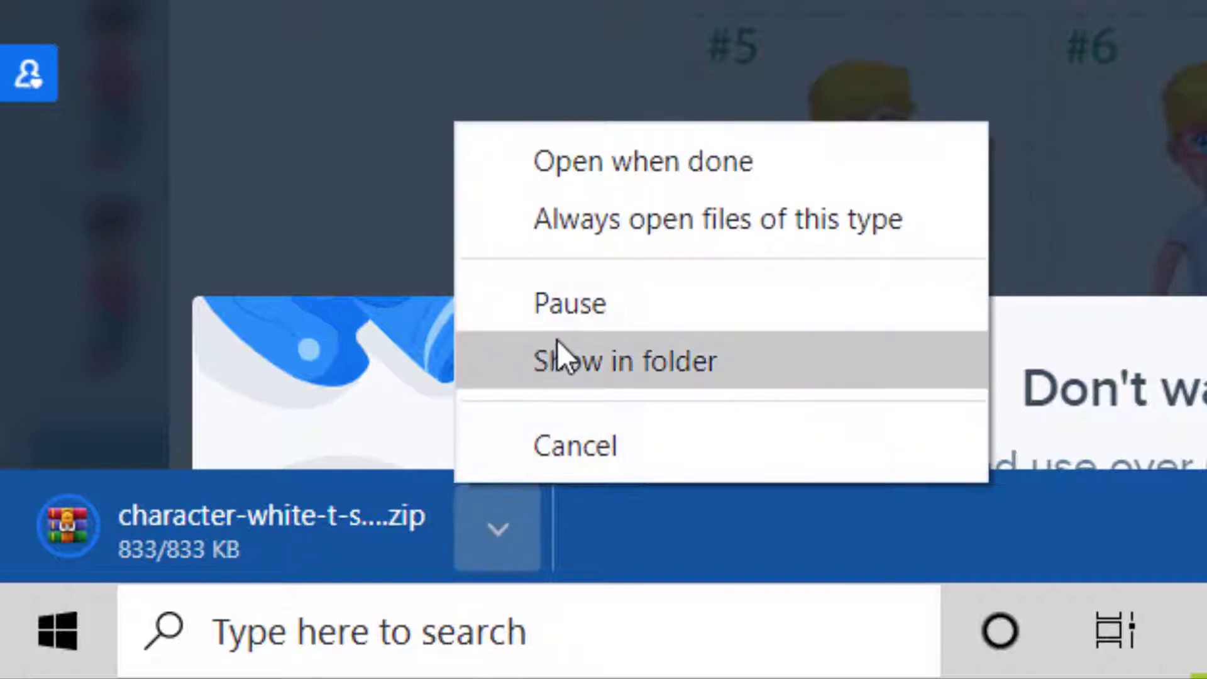
pyautogui.click(561, 360)
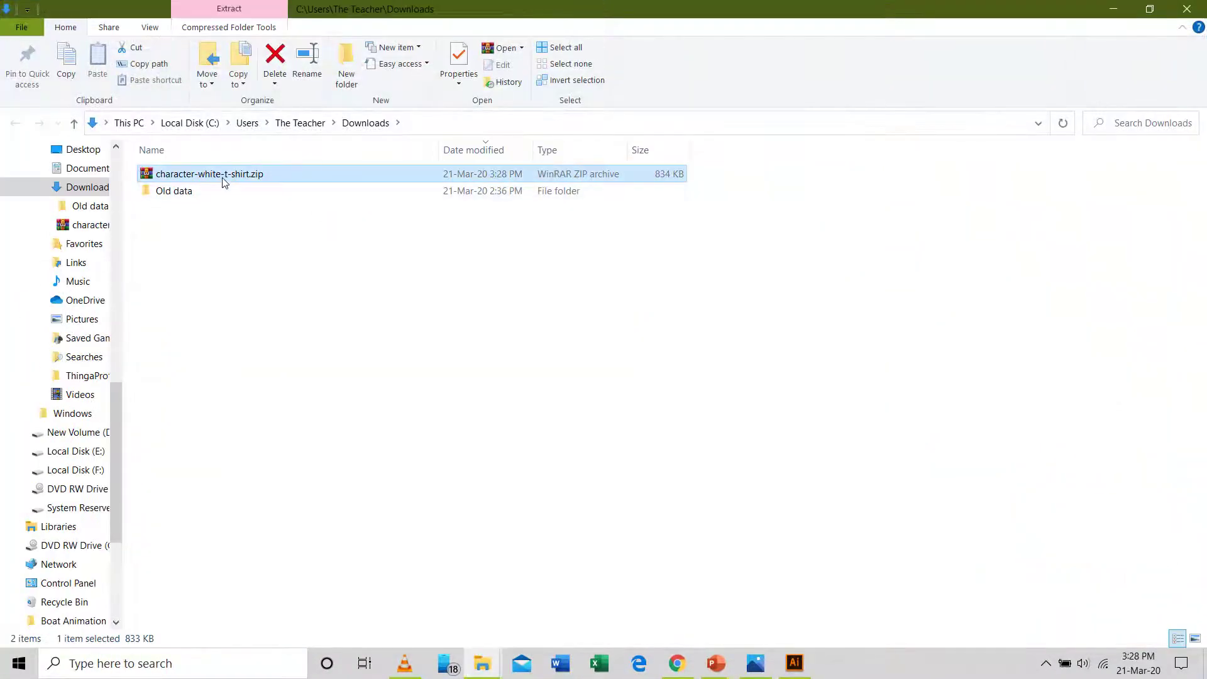
# Extract the zip to a character-white-t-shirt folder and open it.
pyautogui.rightClick(223, 177)
pyautogui.click(283, 259)
pyautogui.click(277, 199)
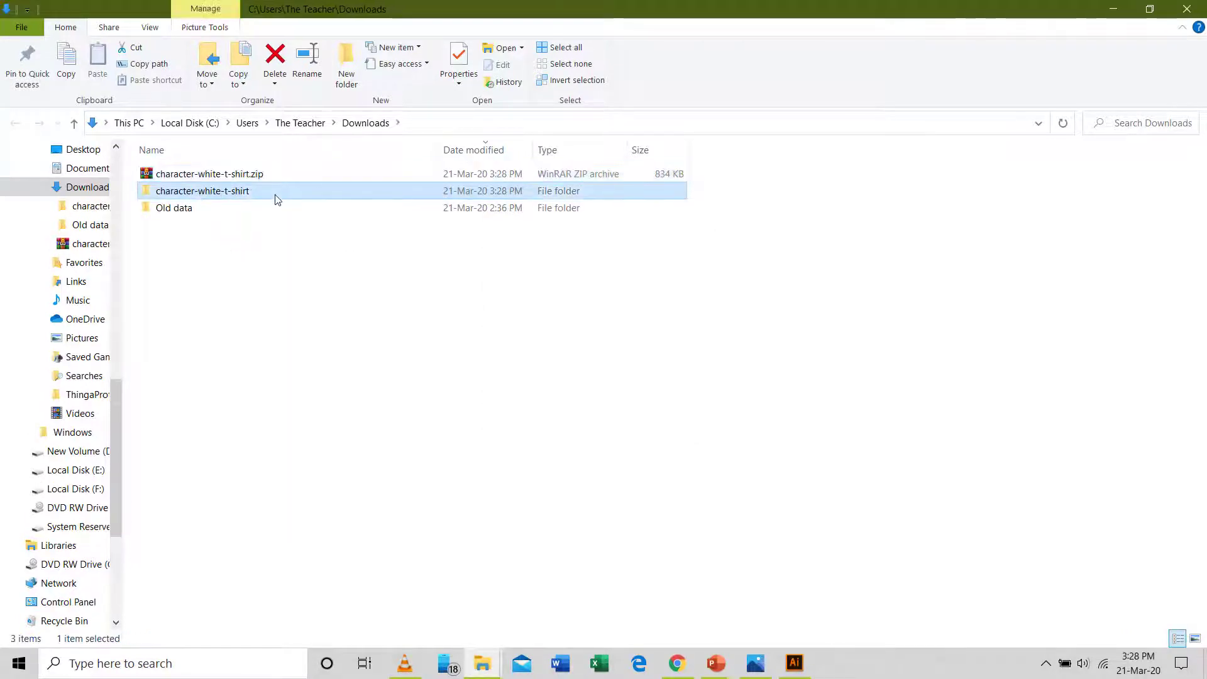
pyautogui.doubleClick(276, 198)
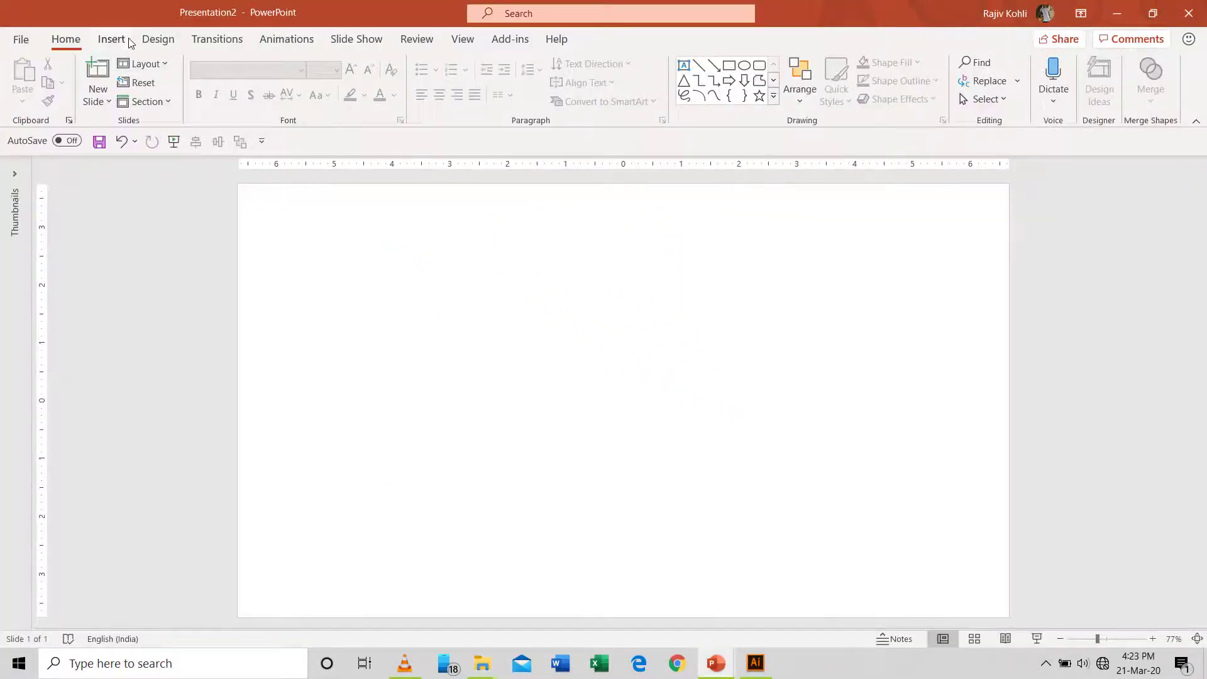
# Insert 327.jpg onto the slide, then return to the character-white-t-shirt folder window.
pyautogui.click(116, 39)
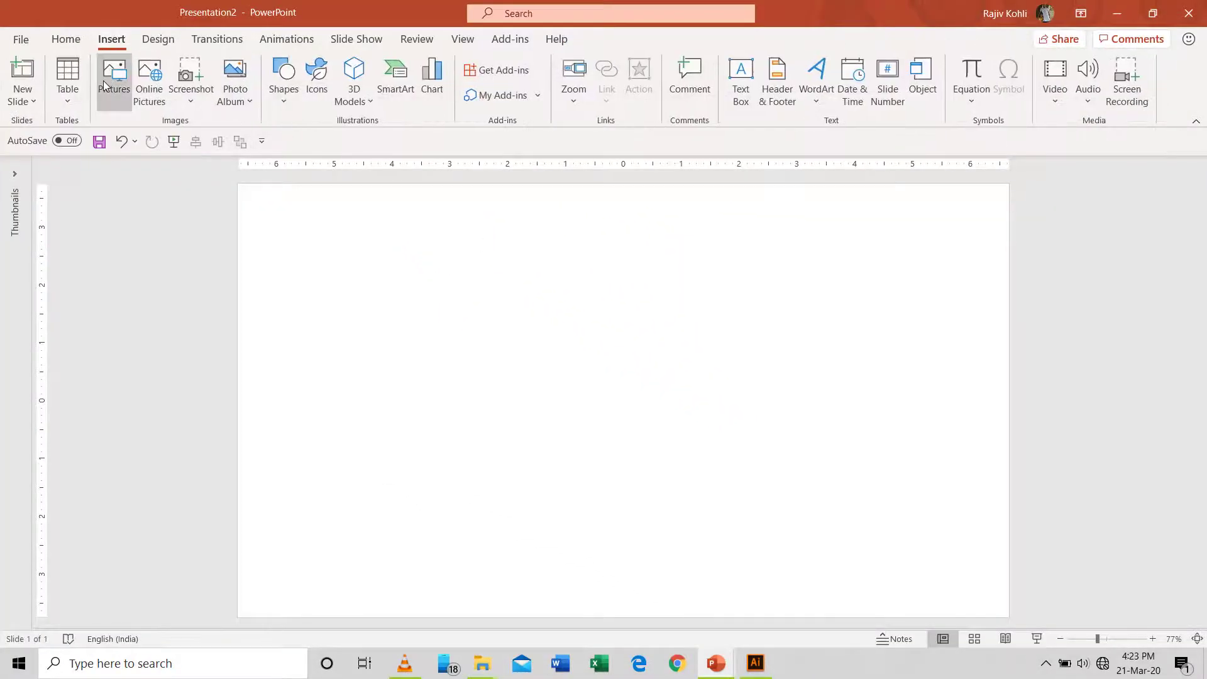
pyautogui.click(103, 81)
pyautogui.click(202, 265)
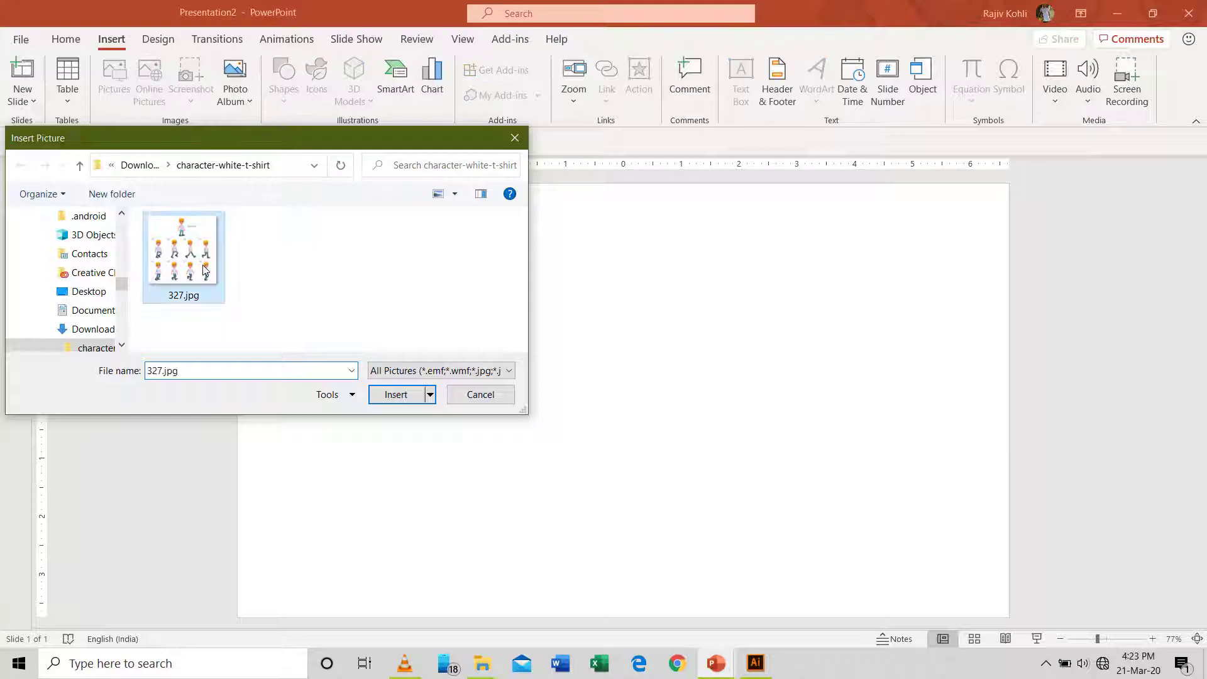
pyautogui.doubleClick(203, 266)
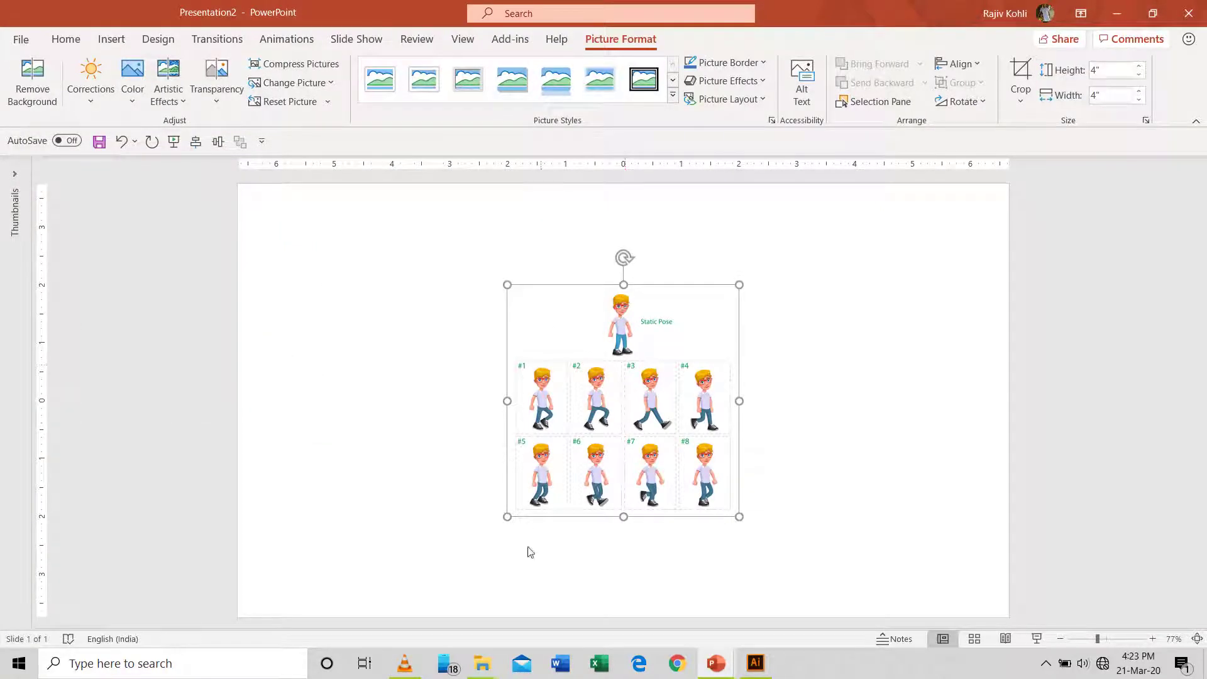
pyautogui.moveTo(482, 663)
pyautogui.click(348, 597)
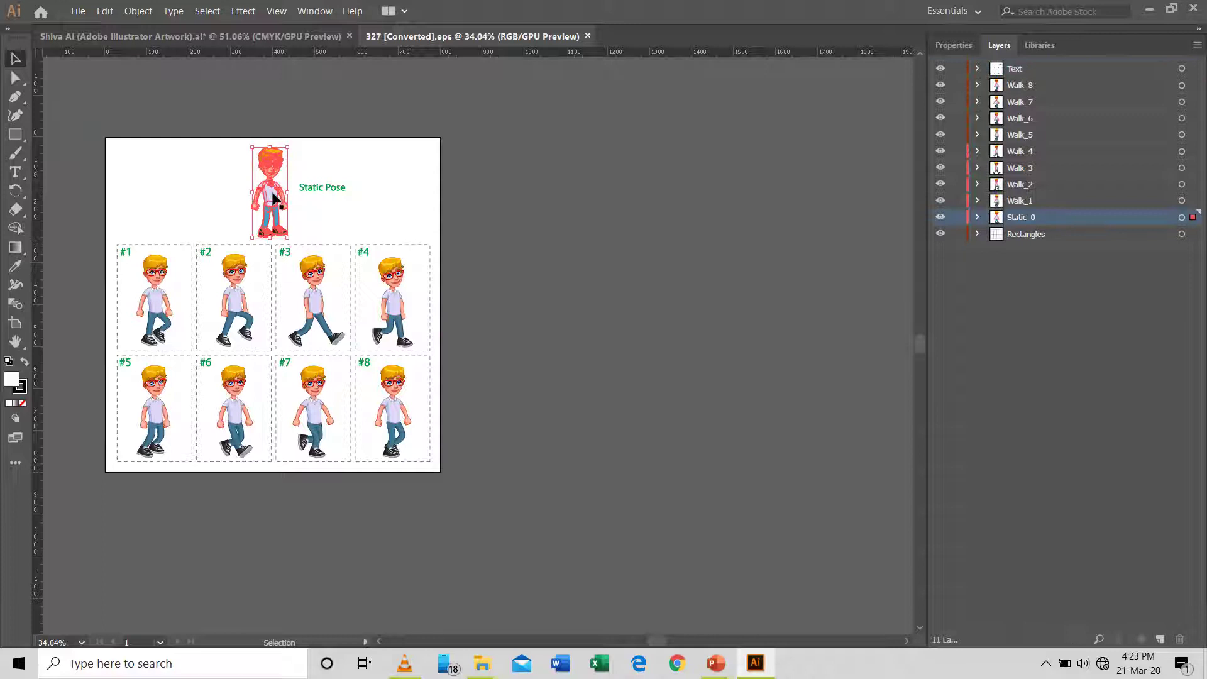
# Confirm poses #1–#3 sit on layers Walk_1–Walk_3, then show the Shiva AI document.
pyautogui.click(158, 318)
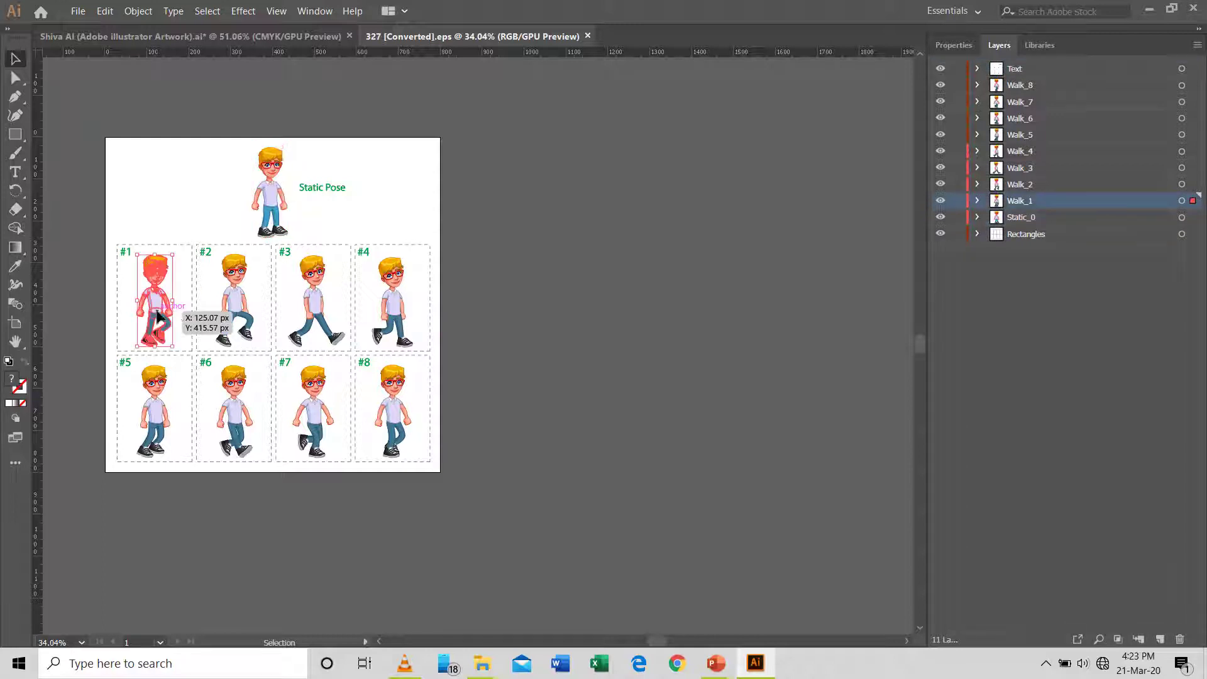
pyautogui.click(243, 317)
pyautogui.click(319, 310)
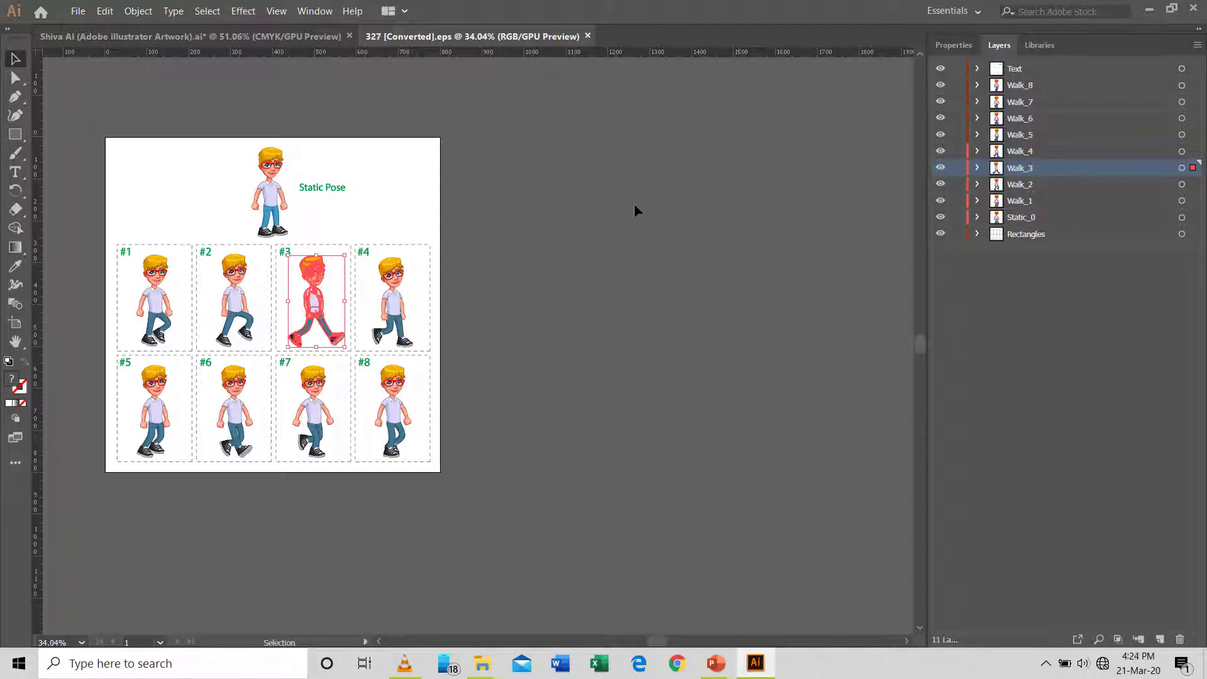
pyautogui.click(303, 36)
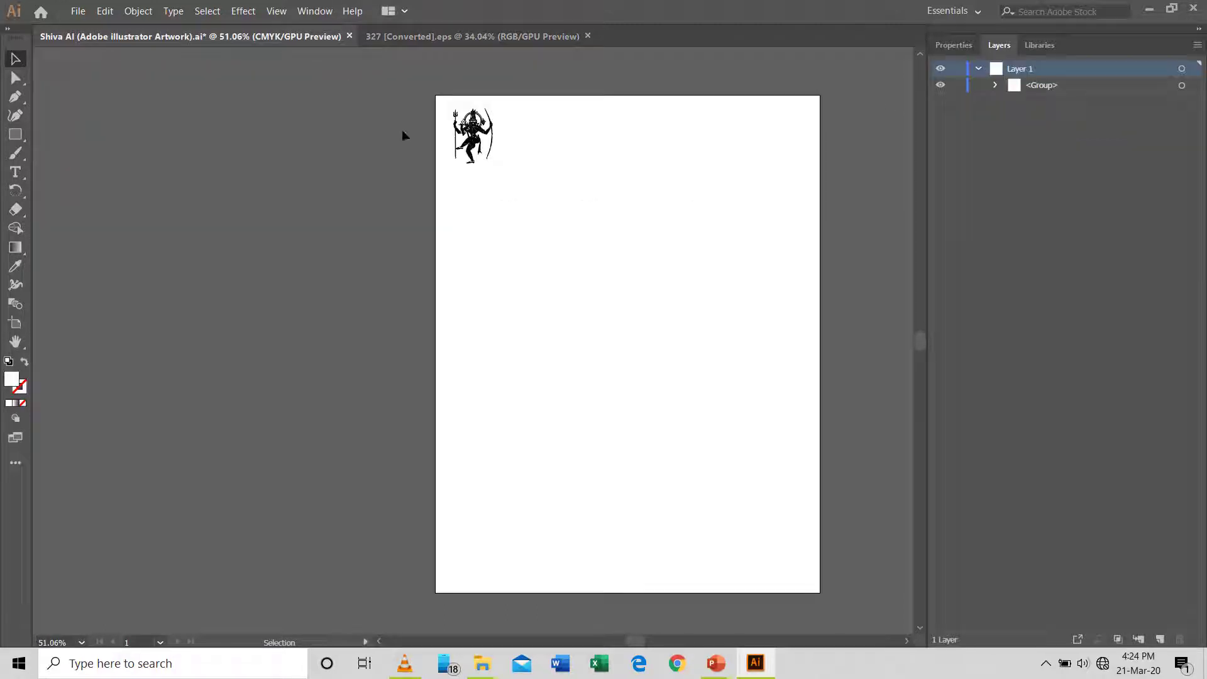
# Scale the Shiva group up to about 526 × 695 pt, then bring up Dog Animation PPT.
pyautogui.click(474, 162)
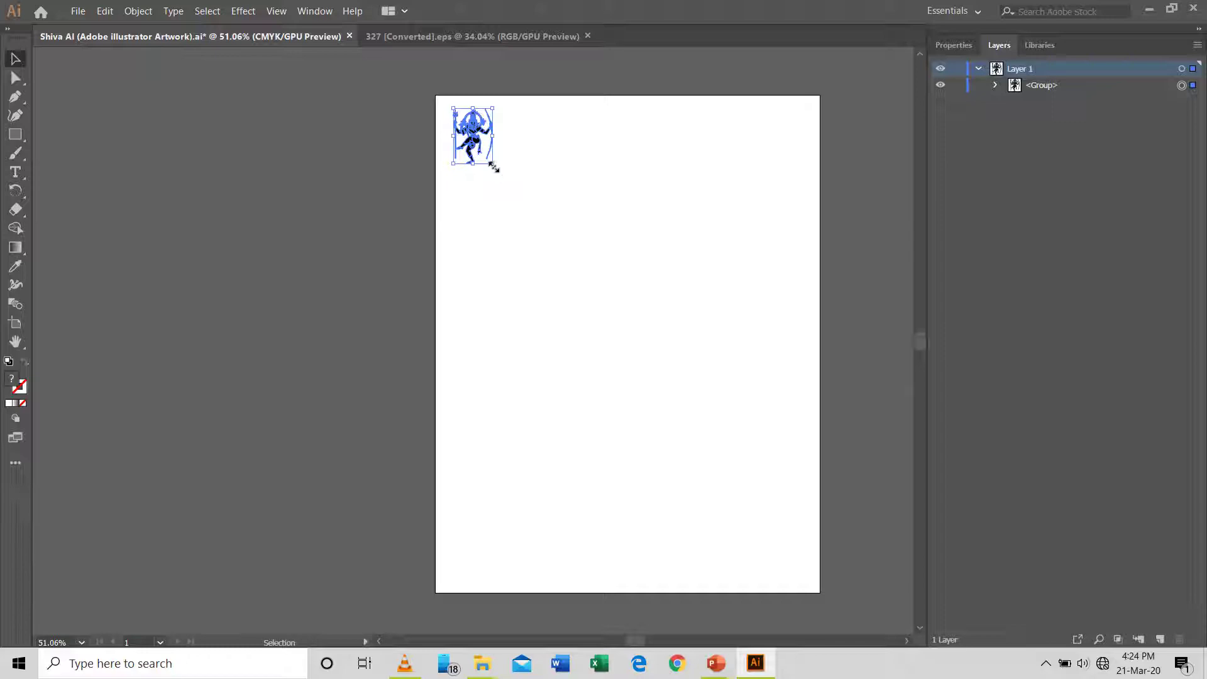
pyautogui.moveTo(496, 172); pyautogui.dragTo(798, 563)
pyautogui.moveTo(716, 663)
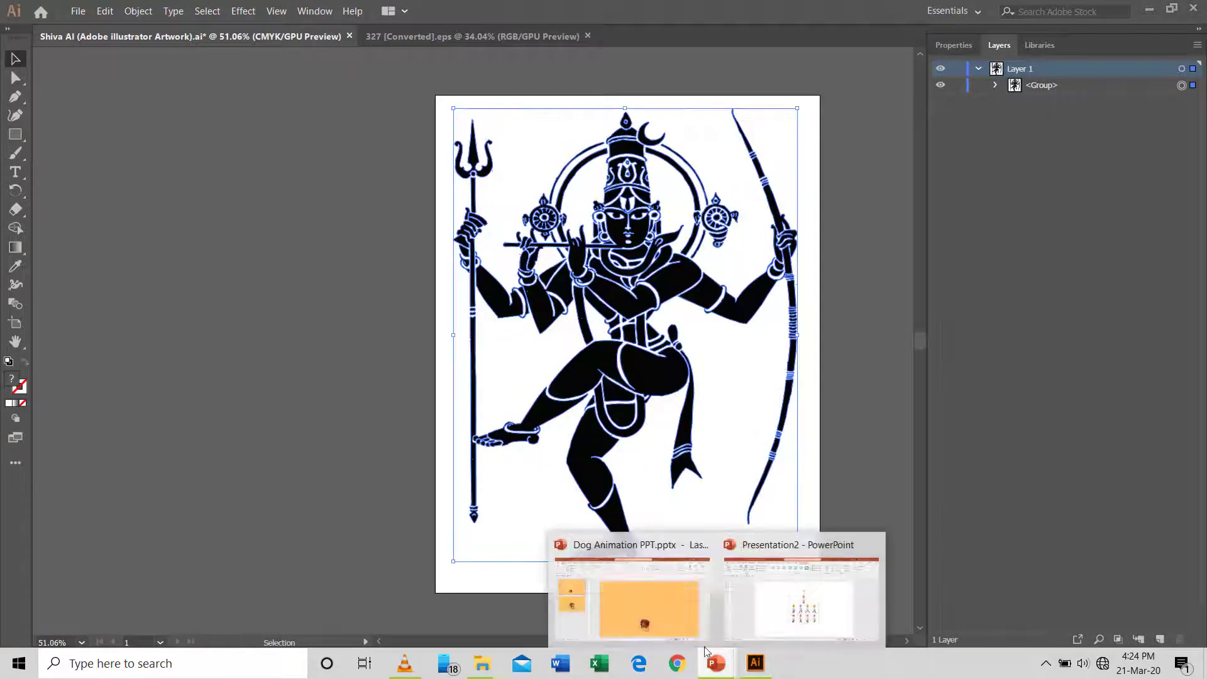
pyautogui.click(659, 590)
# Enlarge the dog picture on the slide, then show the 327 [Converted].eps document in Illustrator.
pyautogui.hotkey('ctrl', 'a')
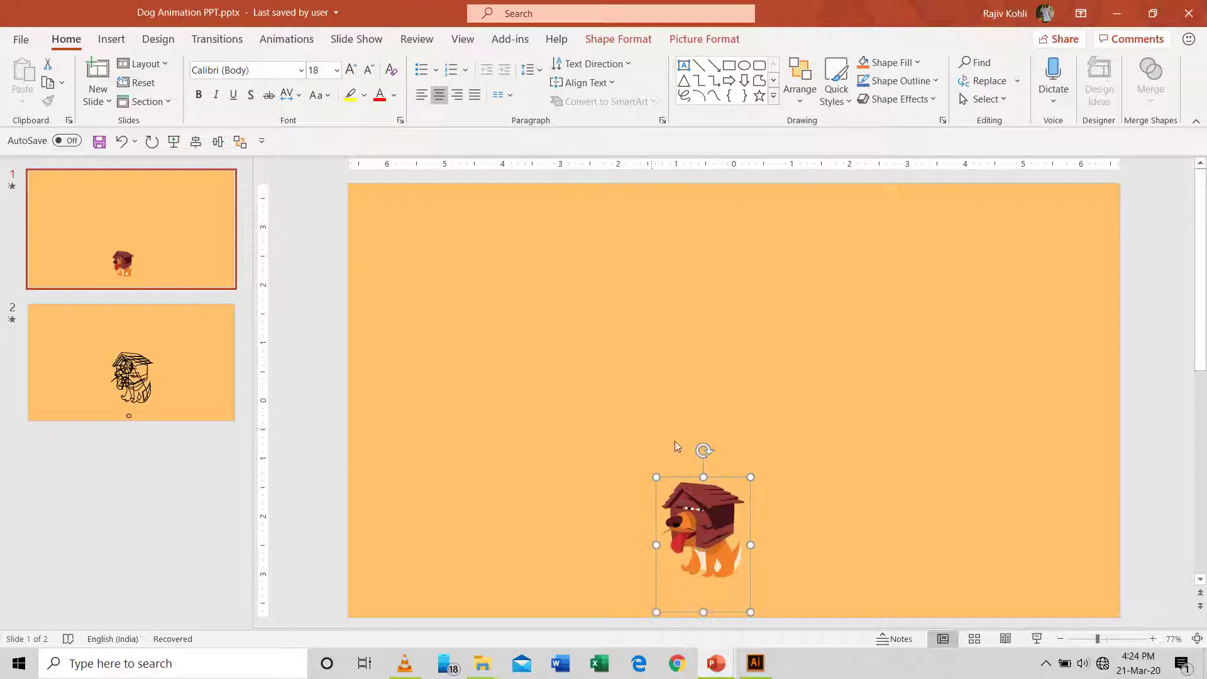
pyautogui.moveTo(751, 476); pyautogui.dragTo(884, 261)
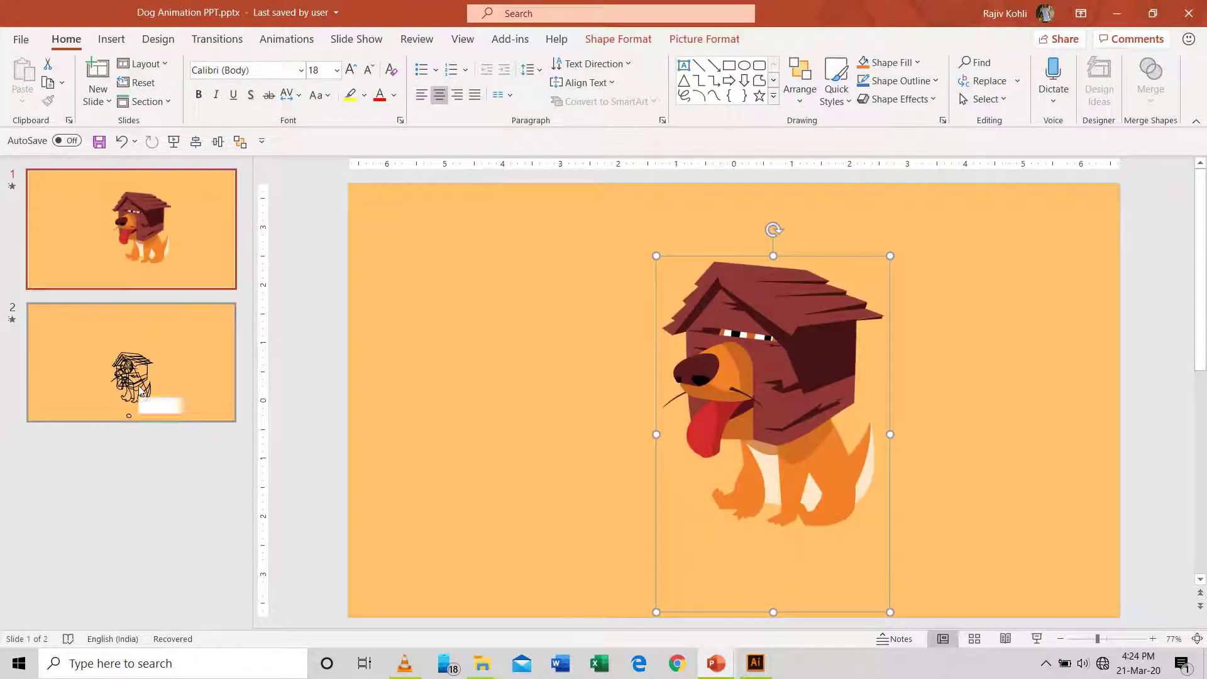
pyautogui.moveTo(655, 254); pyautogui.dragTo(613, 206)
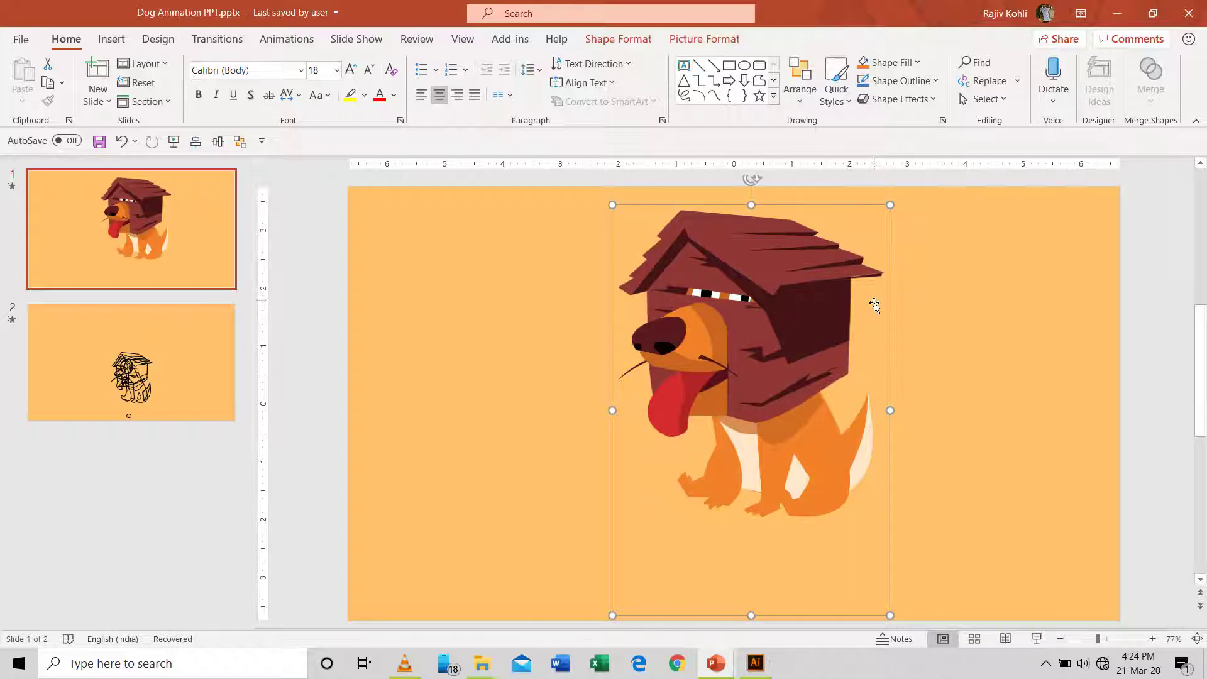
pyautogui.click(755, 662)
pyautogui.click(394, 36)
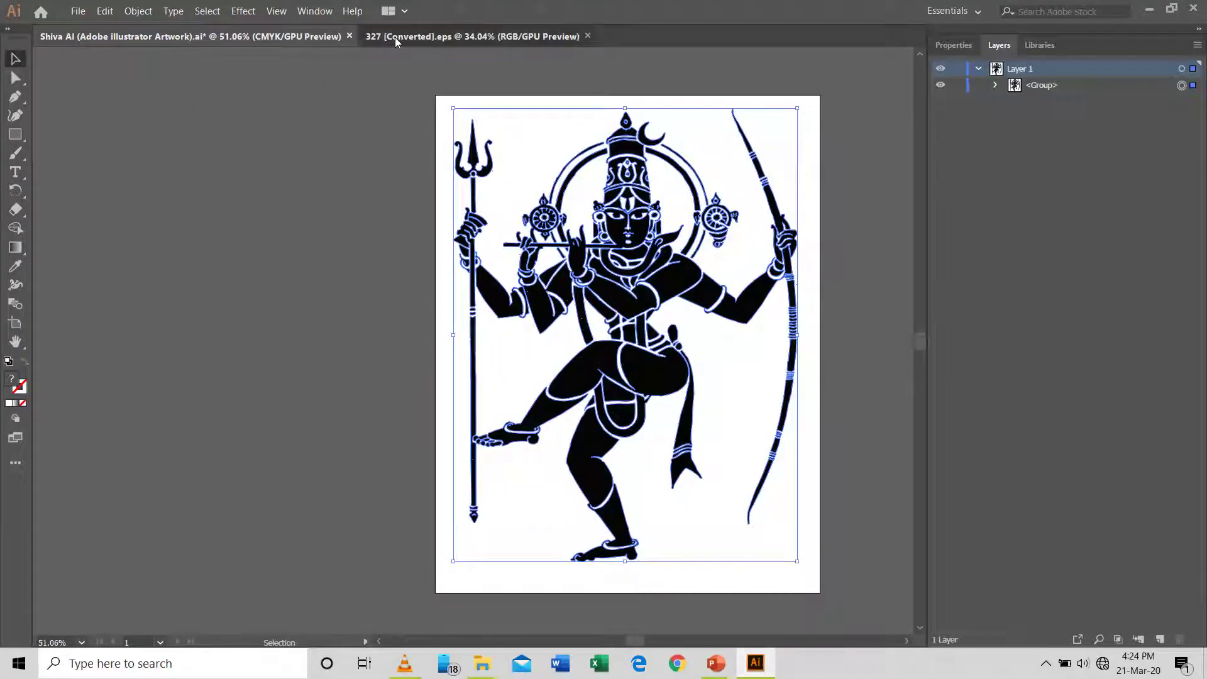
# Insert Lord Shiva Pic.jpg from the Power Of PowerPoint and Adobe Illustrator folder and enlarge it.
pyautogui.click(464, 219)
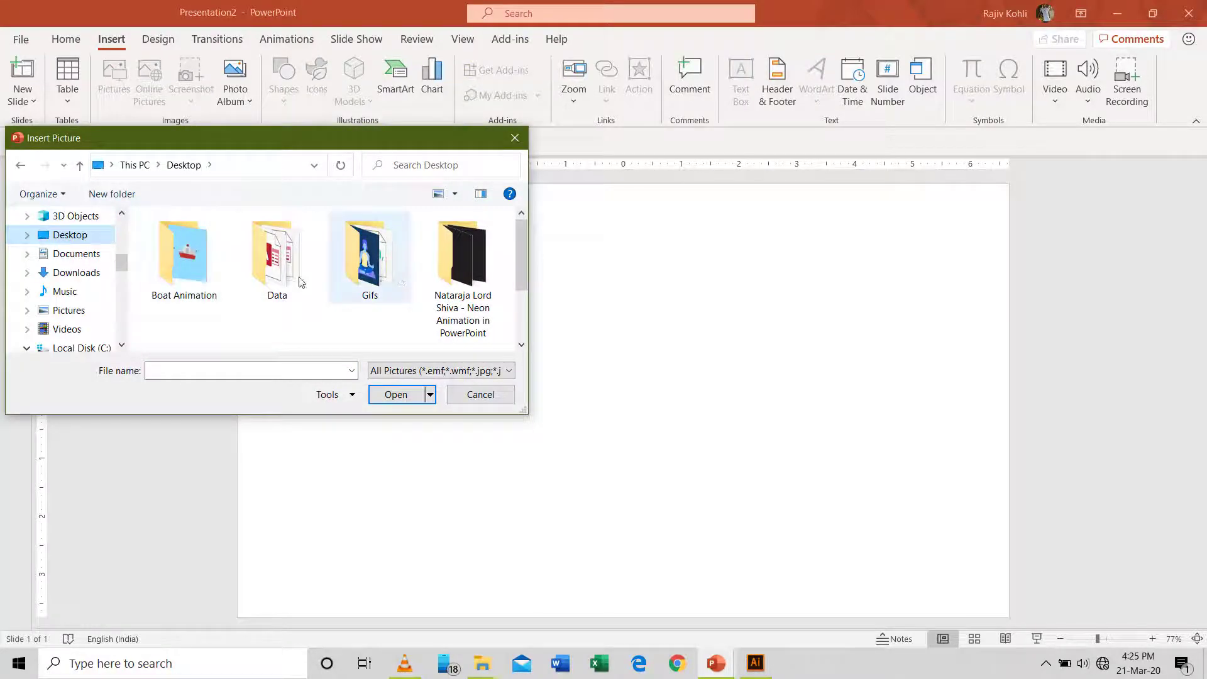
pyautogui.scroll(-2, 301, 282)
pyautogui.doubleClick(203, 274)
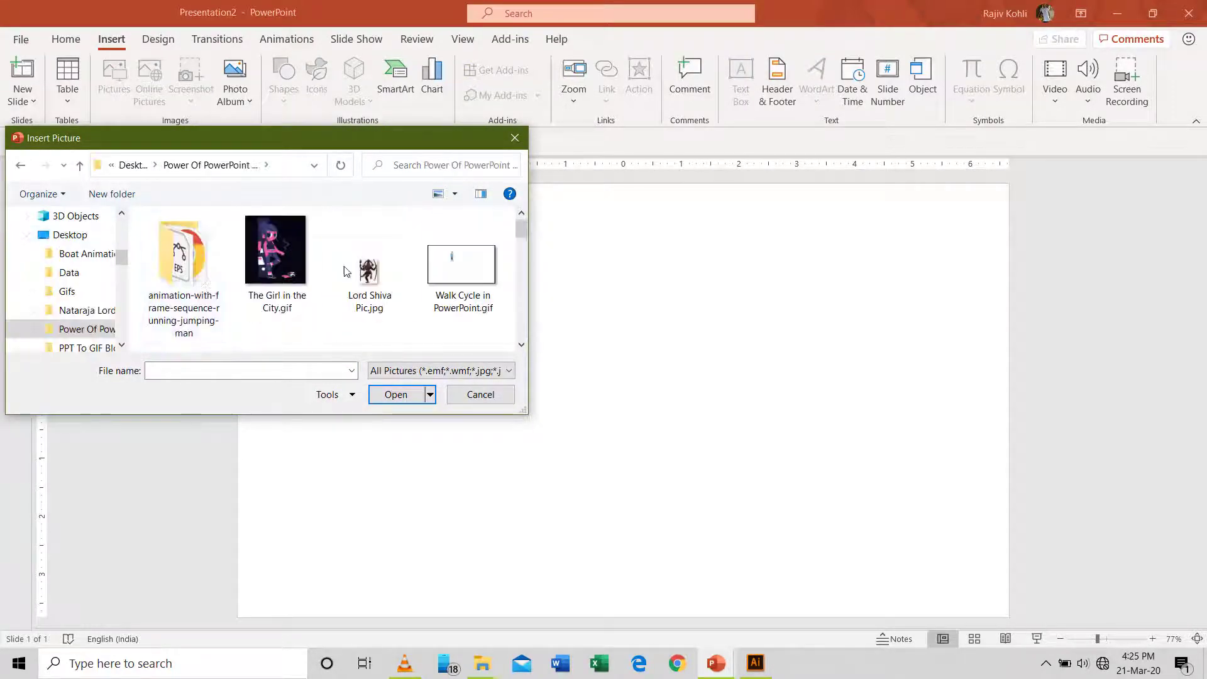
pyautogui.doubleClick(368, 270)
pyautogui.moveTo(635, 421); pyautogui.dragTo(746, 560)
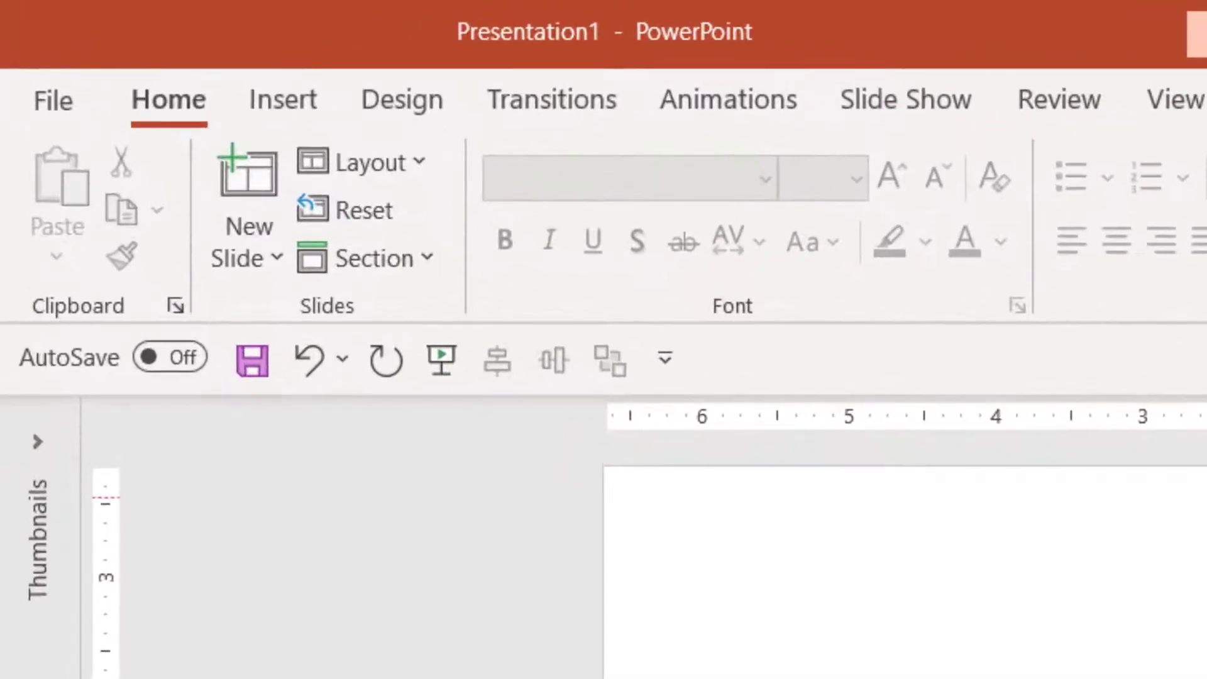
# Open Insert > Pictures and view the list of supported picture file types.
pyautogui.click(306, 93)
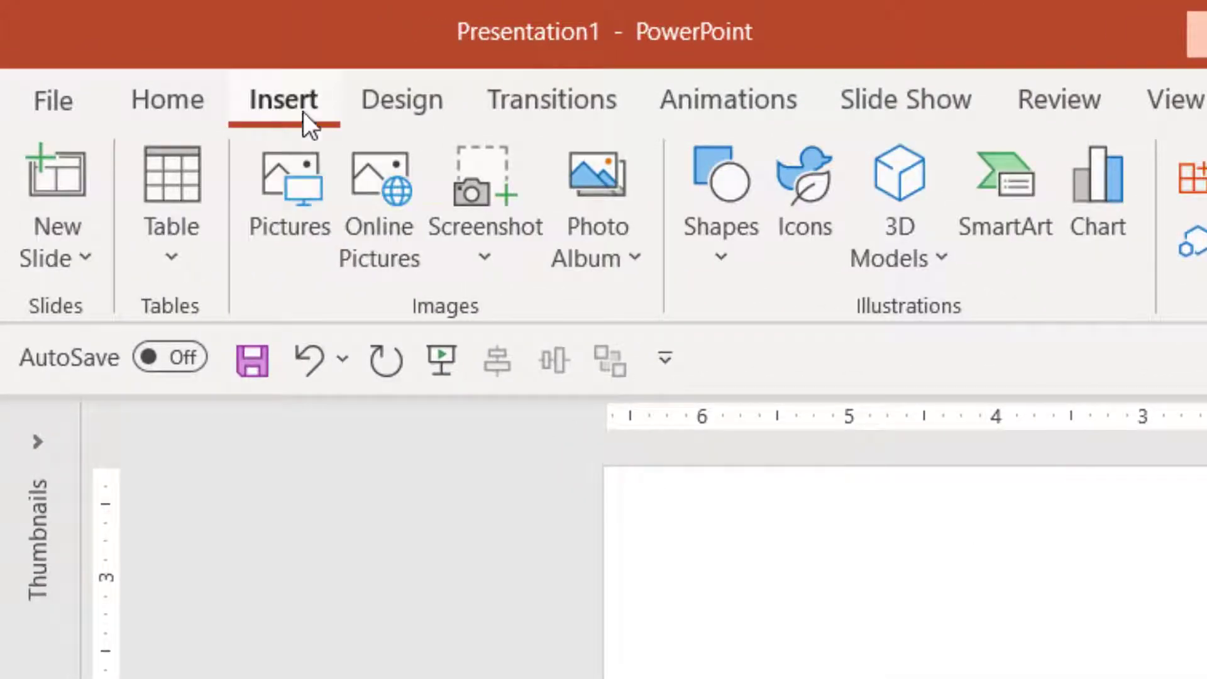
pyautogui.click(297, 255)
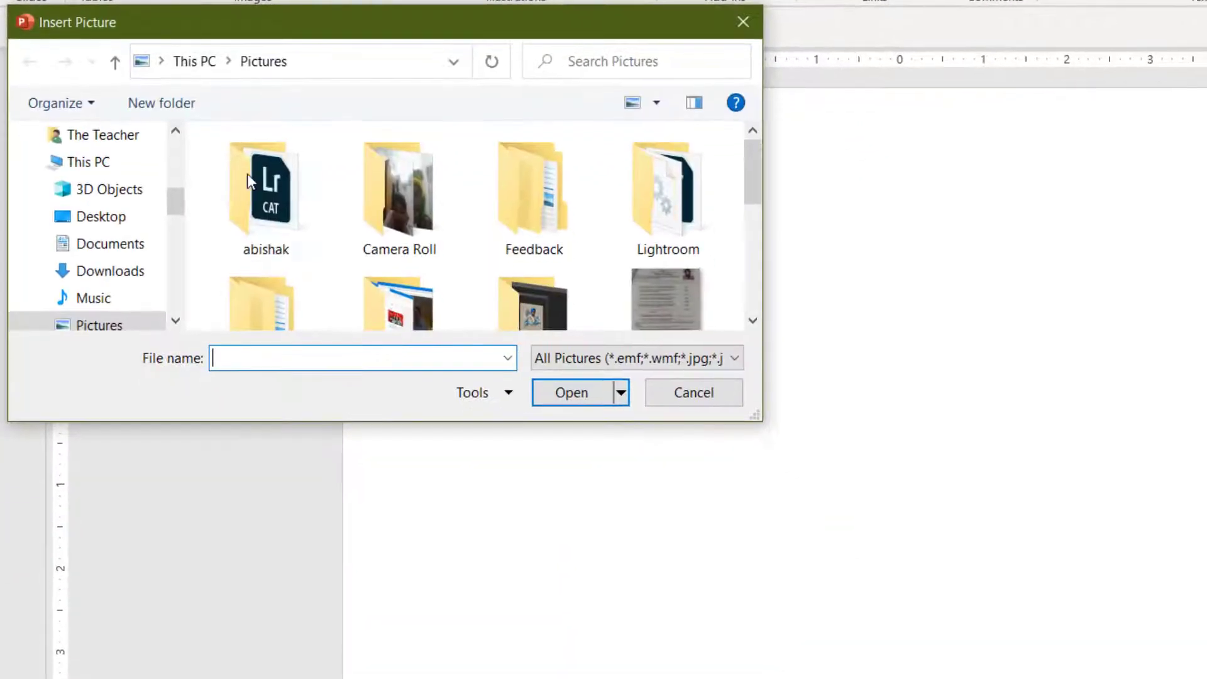
pyautogui.click(707, 357)
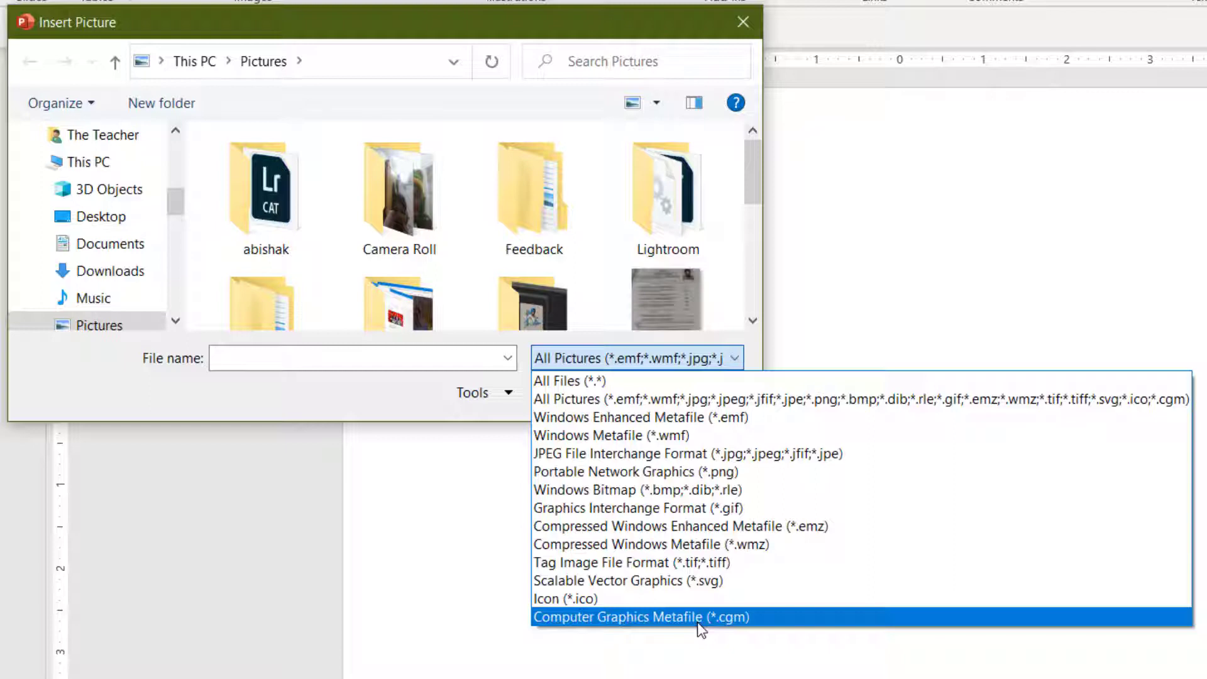
# Keep All Pictures and browse to Desktop > Nataraja Lord Shiva > Supported File Types.
pyautogui.click(94, 211)
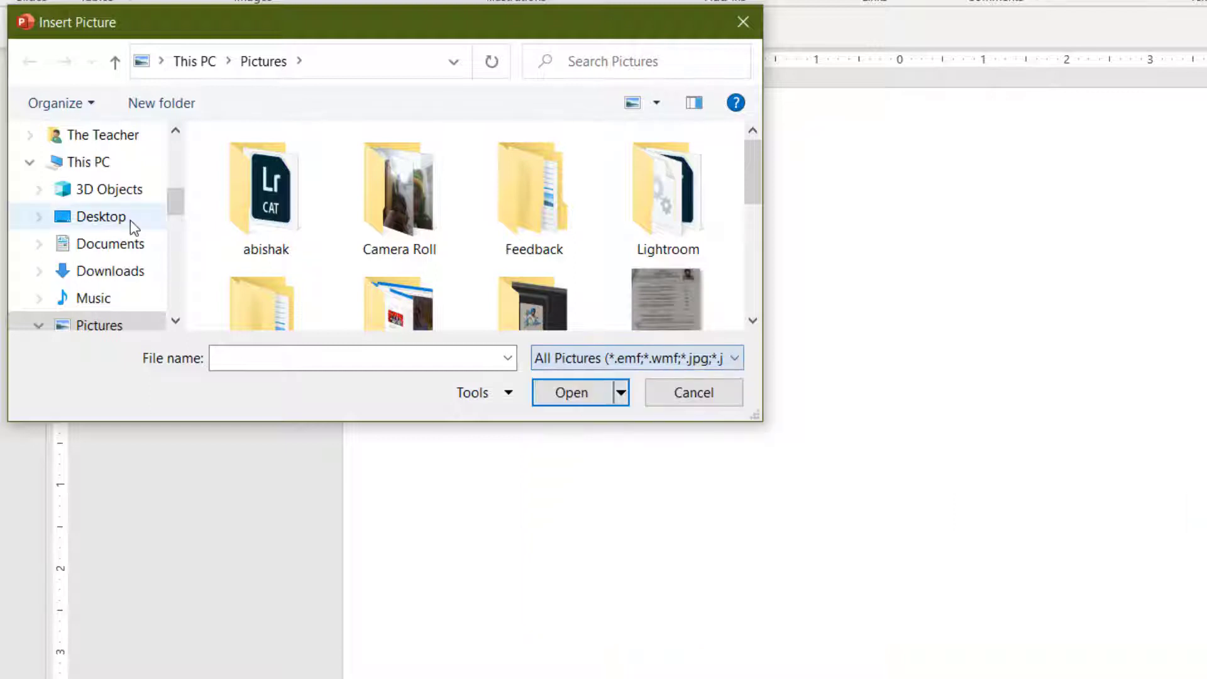
pyautogui.click(128, 221)
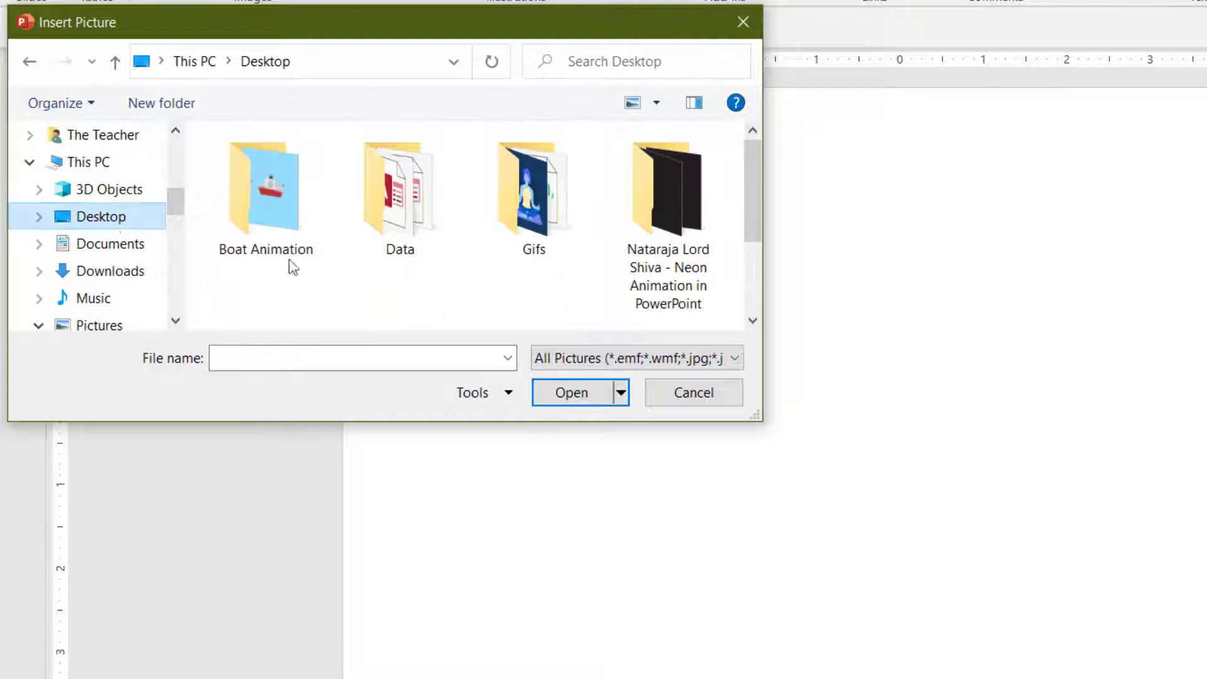
pyautogui.doubleClick(632, 216)
pyautogui.doubleClick(270, 179)
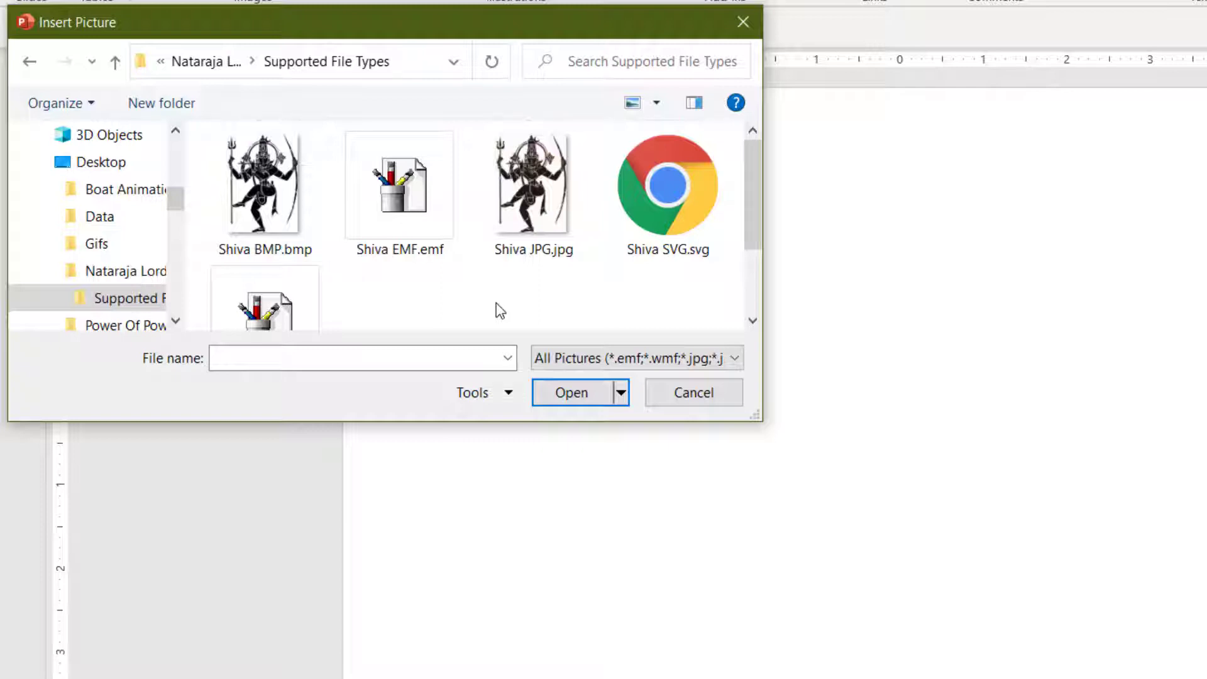
# Compare the Shiva EMF, SVG and WMF files, settling on Shiva SVG.svg.
pyautogui.scroll(-2, 500, 310)
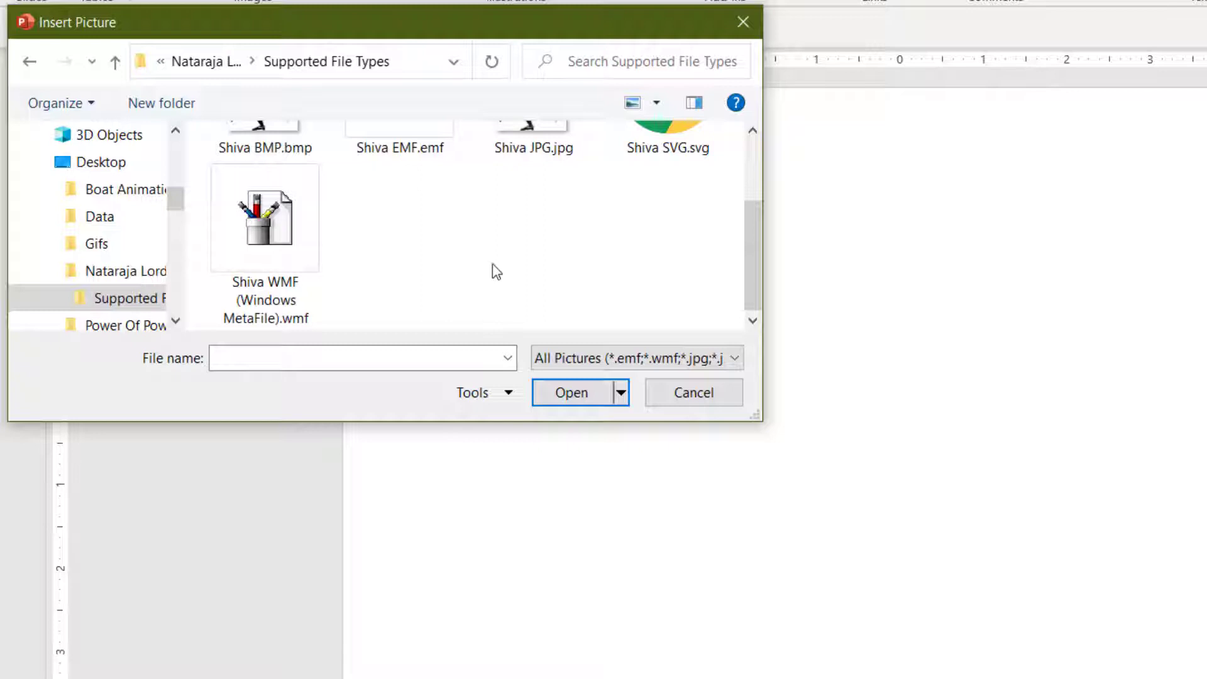
pyautogui.scroll(2, 493, 269)
pyautogui.click(436, 143)
pyautogui.click(692, 214)
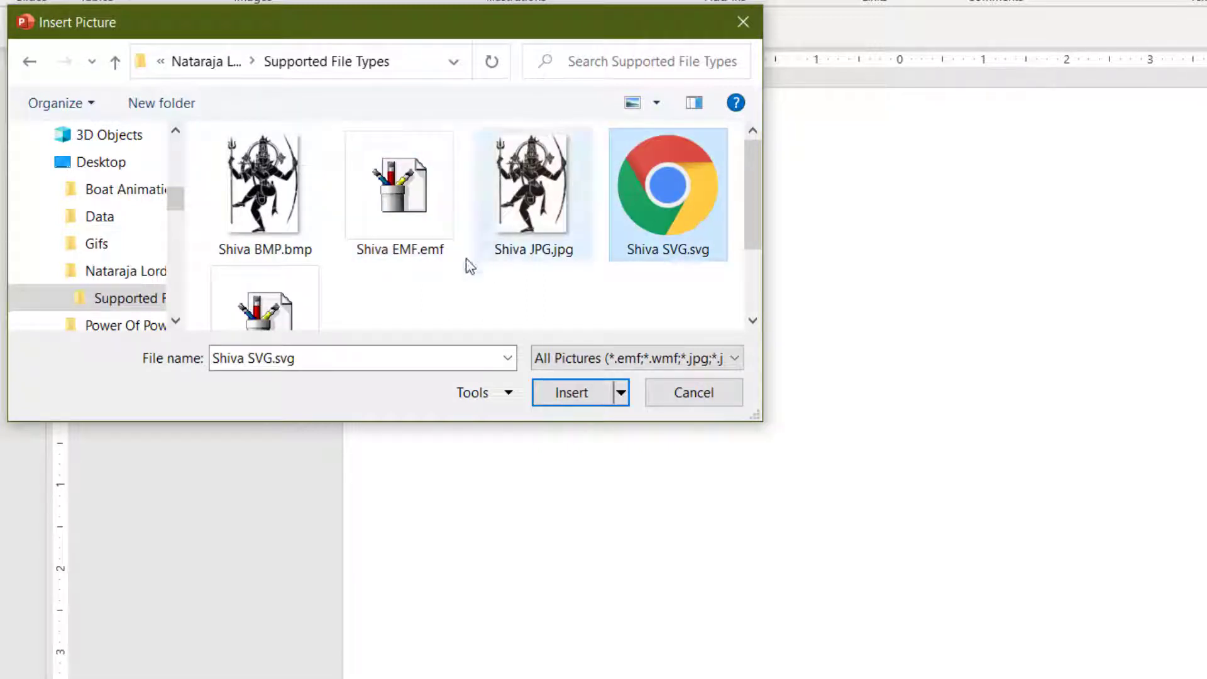
pyautogui.scroll(-2, 466, 268)
pyautogui.click(296, 262)
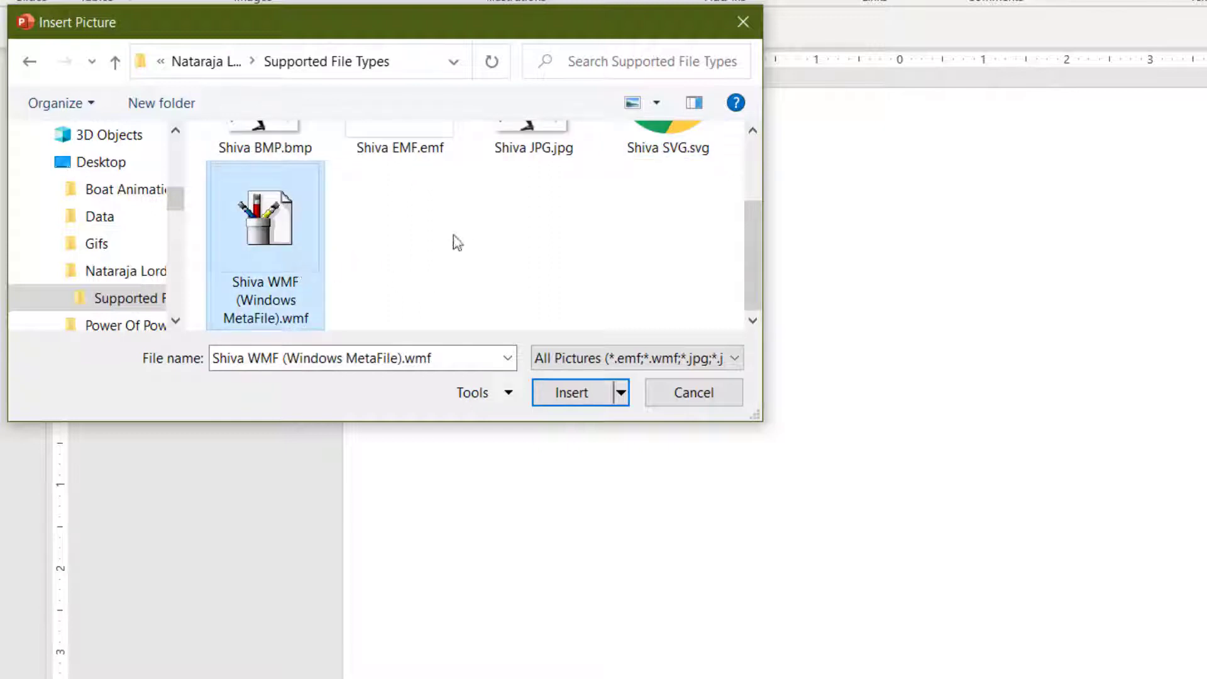
pyautogui.click(660, 149)
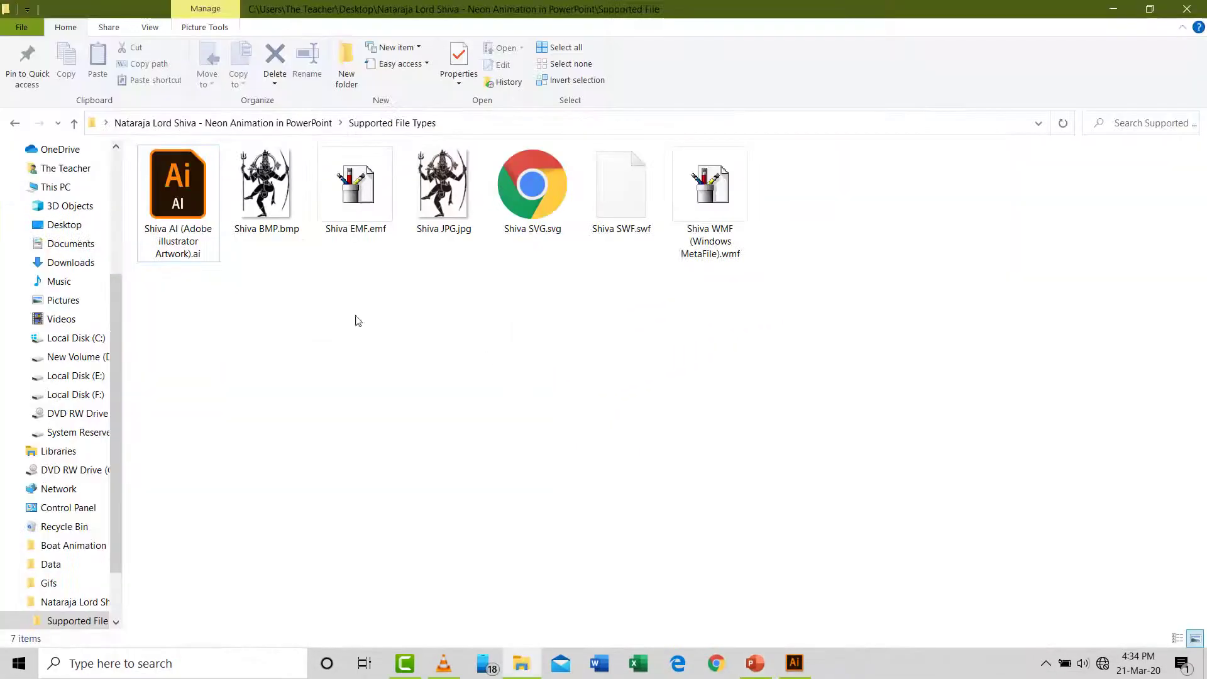
# Select the Shiva AI file in Explorer, then return to PowerPoint's Insert Picture dialog.
pyautogui.click(184, 230)
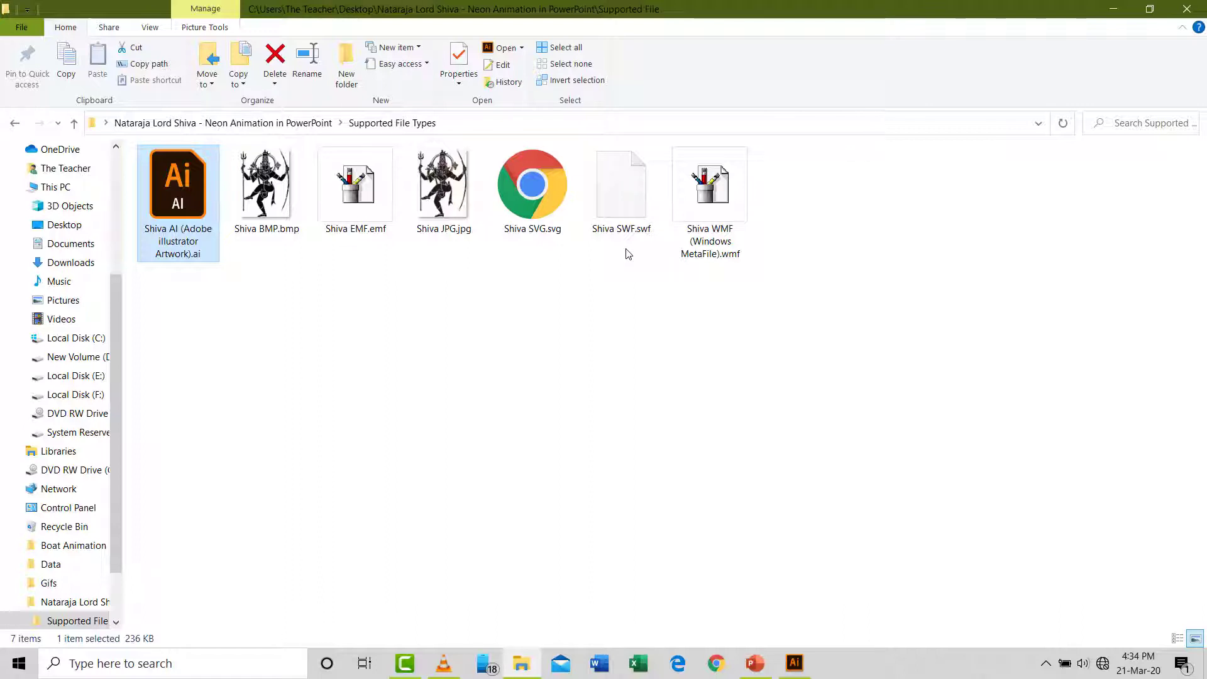
pyautogui.click(760, 664)
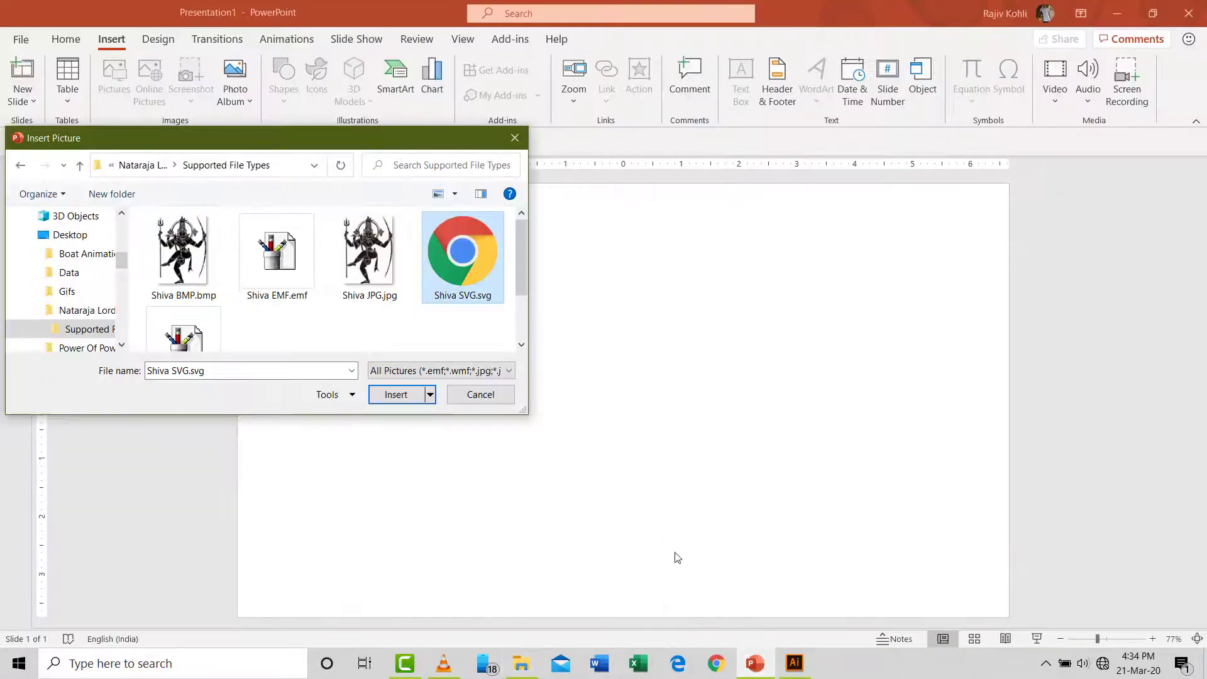
# Cancel the Insert Picture dialog without inserting anything.
pyautogui.moveTo(523, 283)
pyautogui.mouseDown()
pyautogui.moveTo(523, 338)
pyautogui.moveTo(523, 289)
pyautogui.mouseUp()
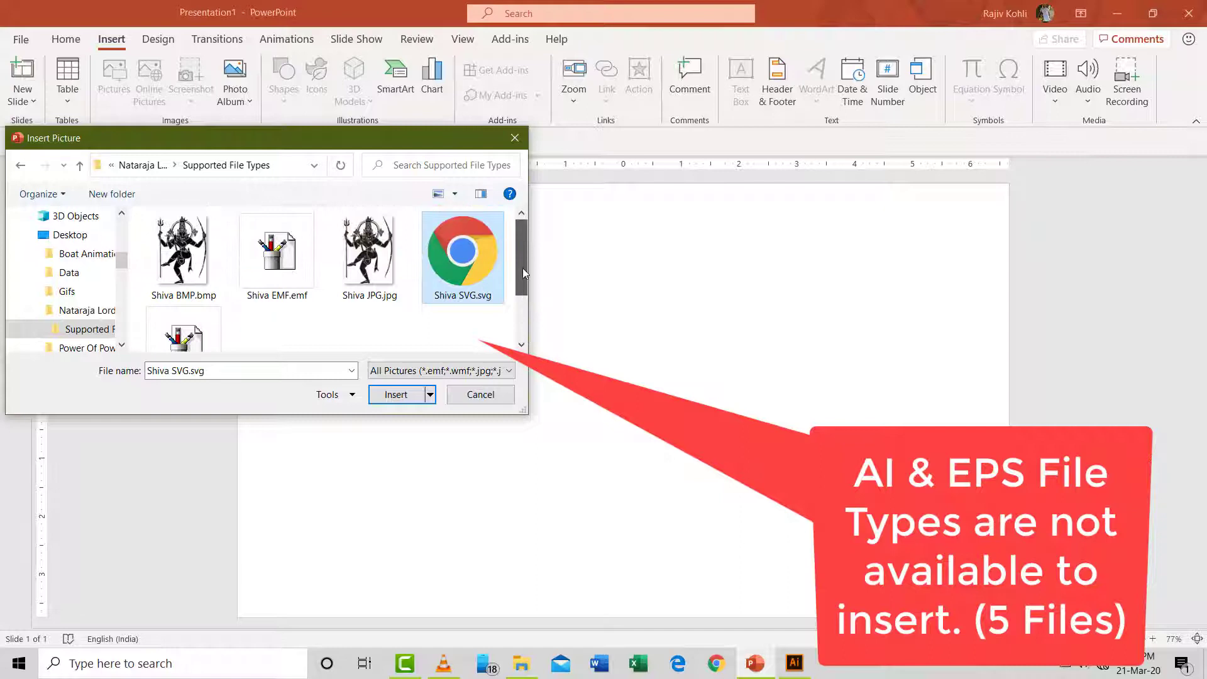
pyautogui.click(494, 396)
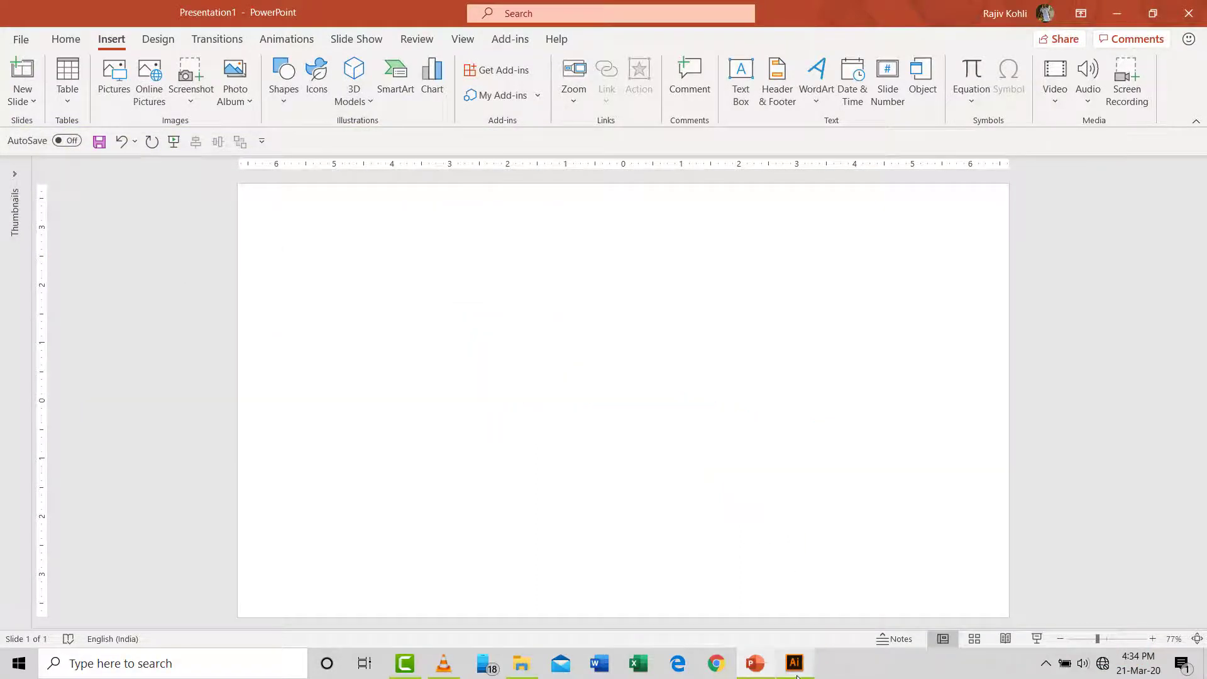
pyautogui.click(521, 663)
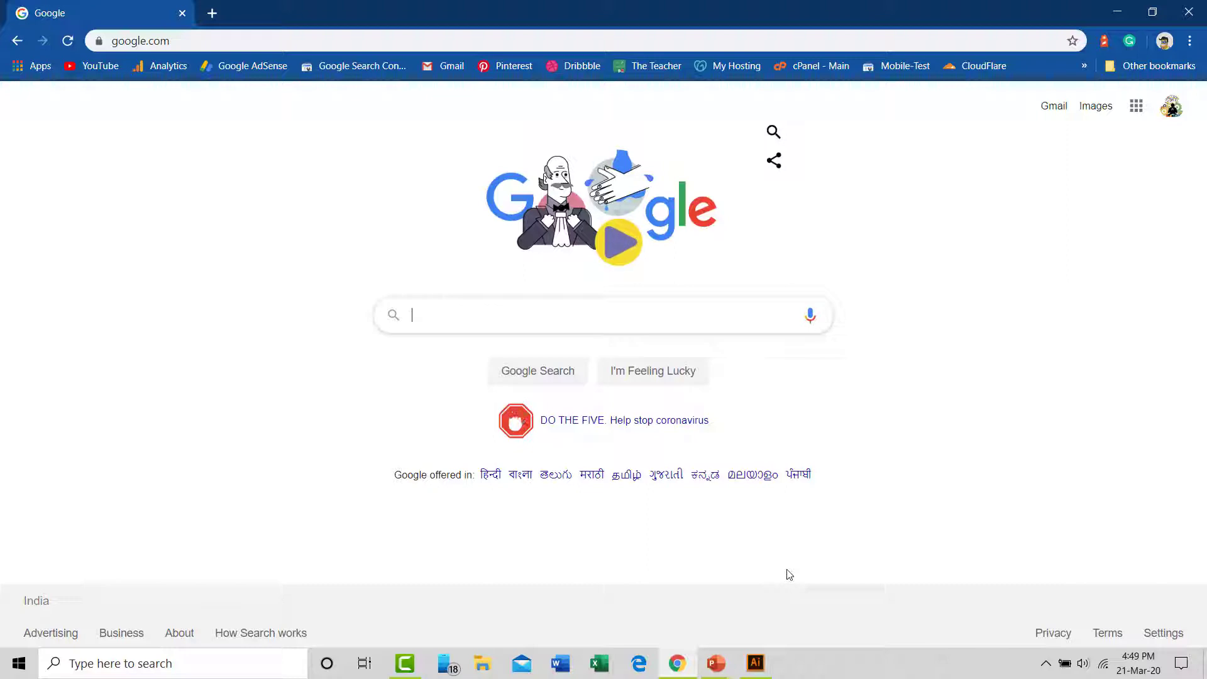
# Search the web for 'eps to svg' and open CloudConvert's EPS-to-SVG page.
pyautogui.write('eps ')
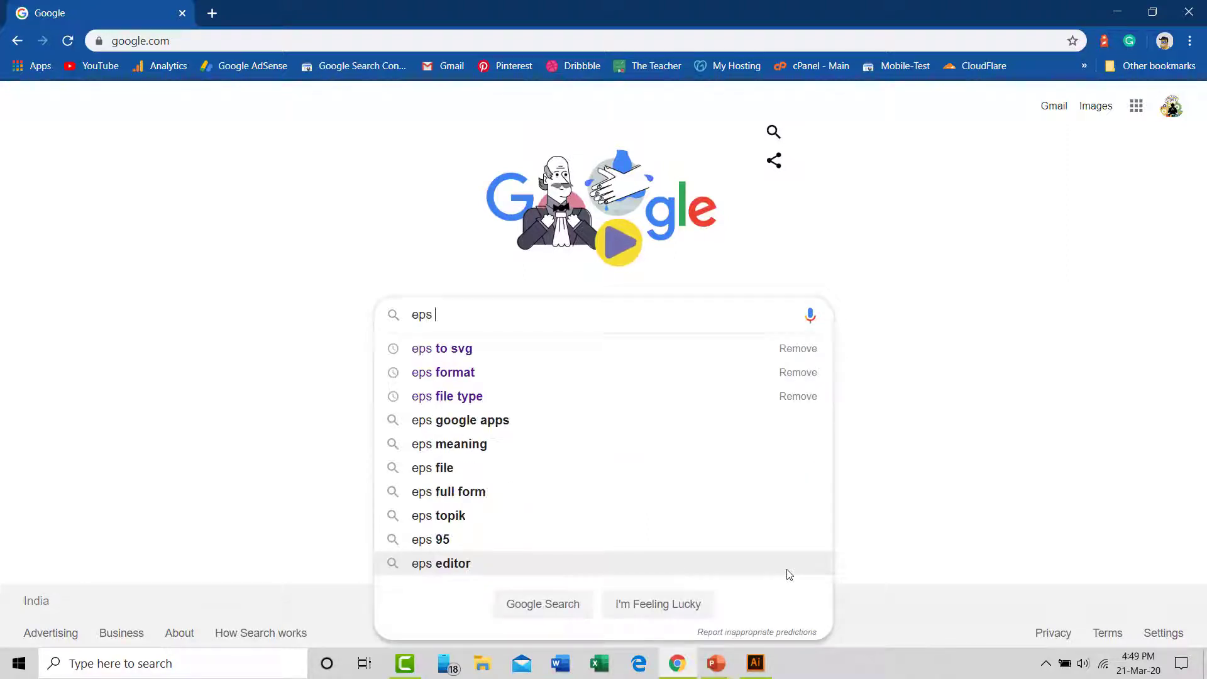
pyautogui.write('to svg')
pyautogui.press('Return')
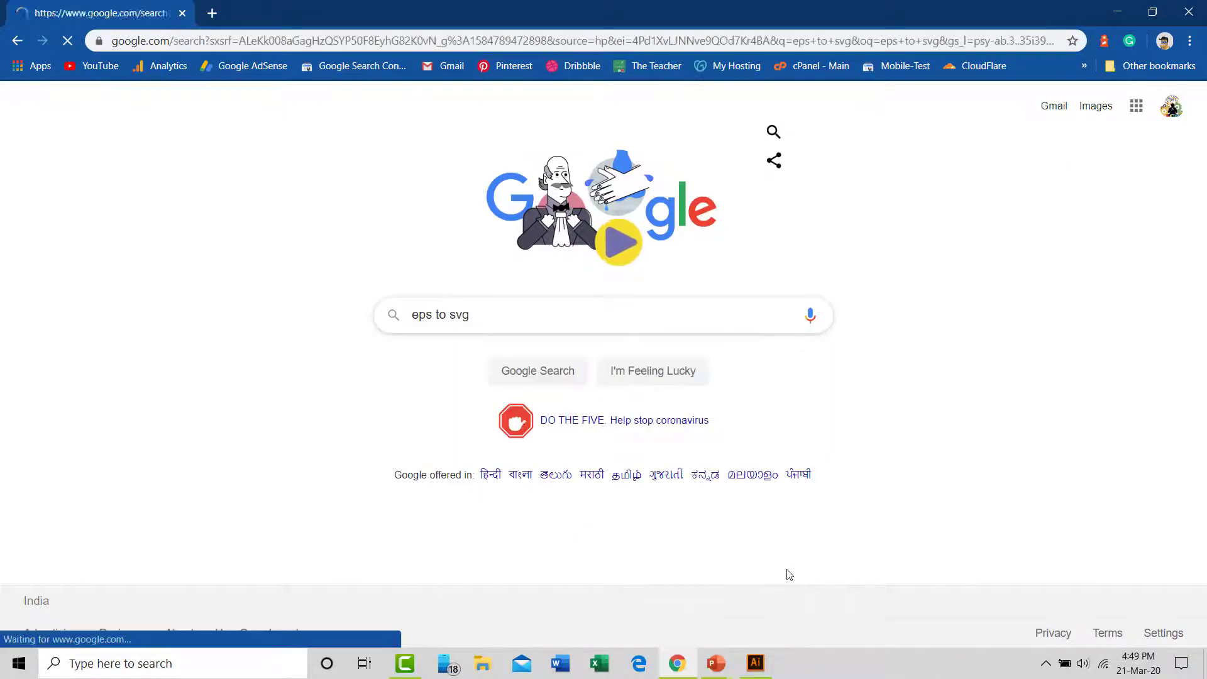
pyautogui.click(279, 254)
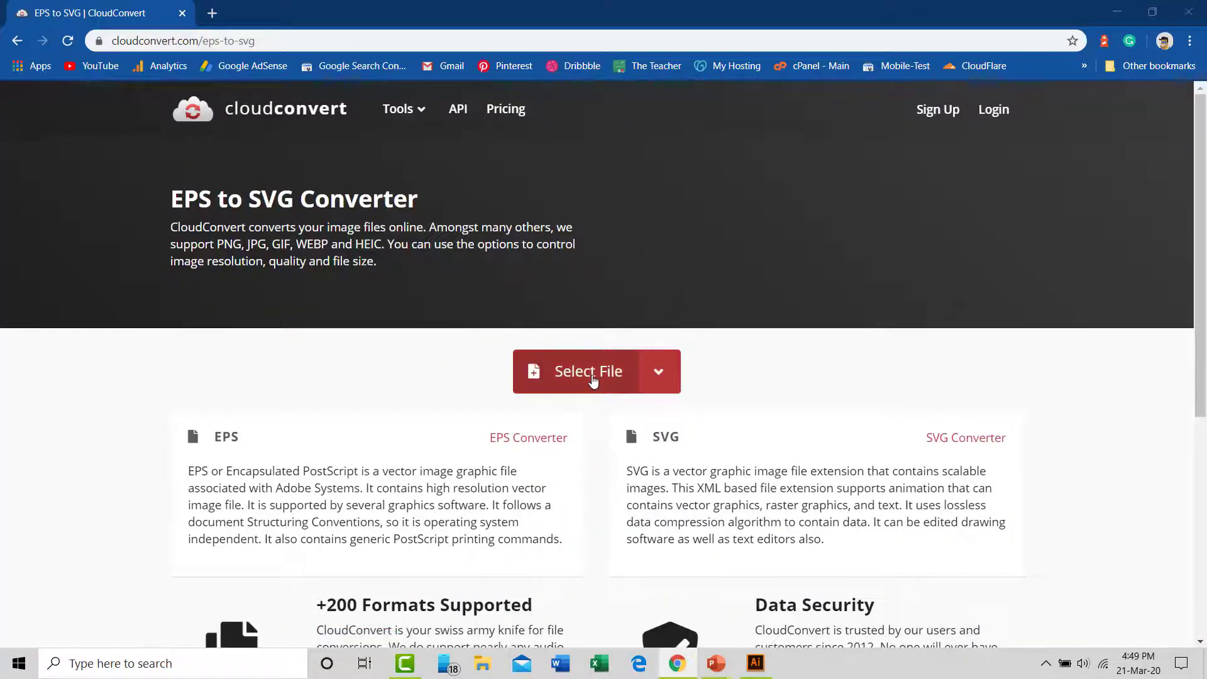
# Upload 327.eps to CloudConvert, convert it to SVG and download 327.svg.
pyautogui.click(591, 376)
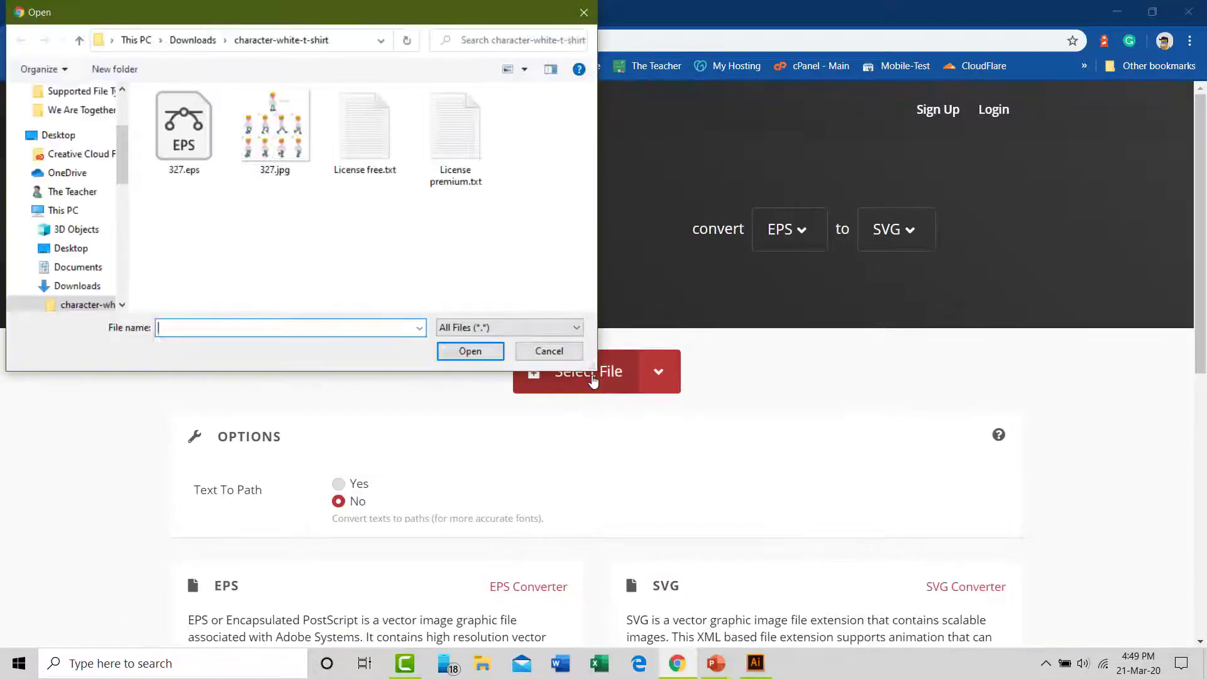
pyautogui.doubleClick(184, 126)
pyautogui.click(972, 436)
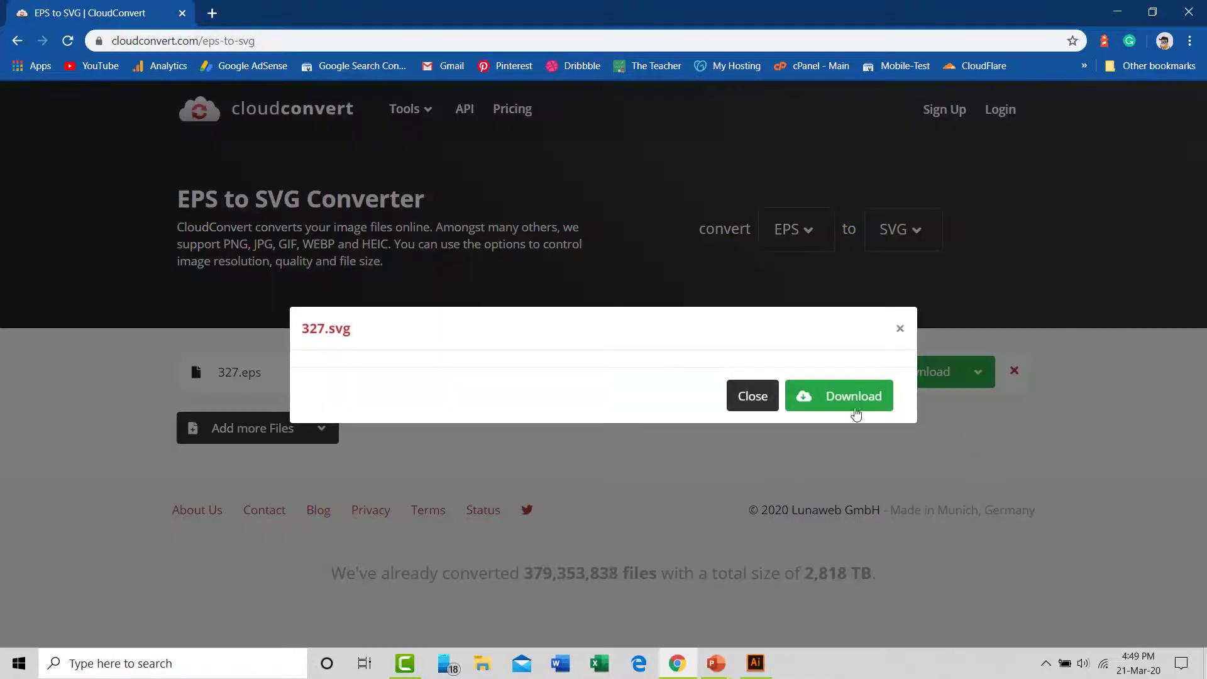
pyautogui.click(850, 397)
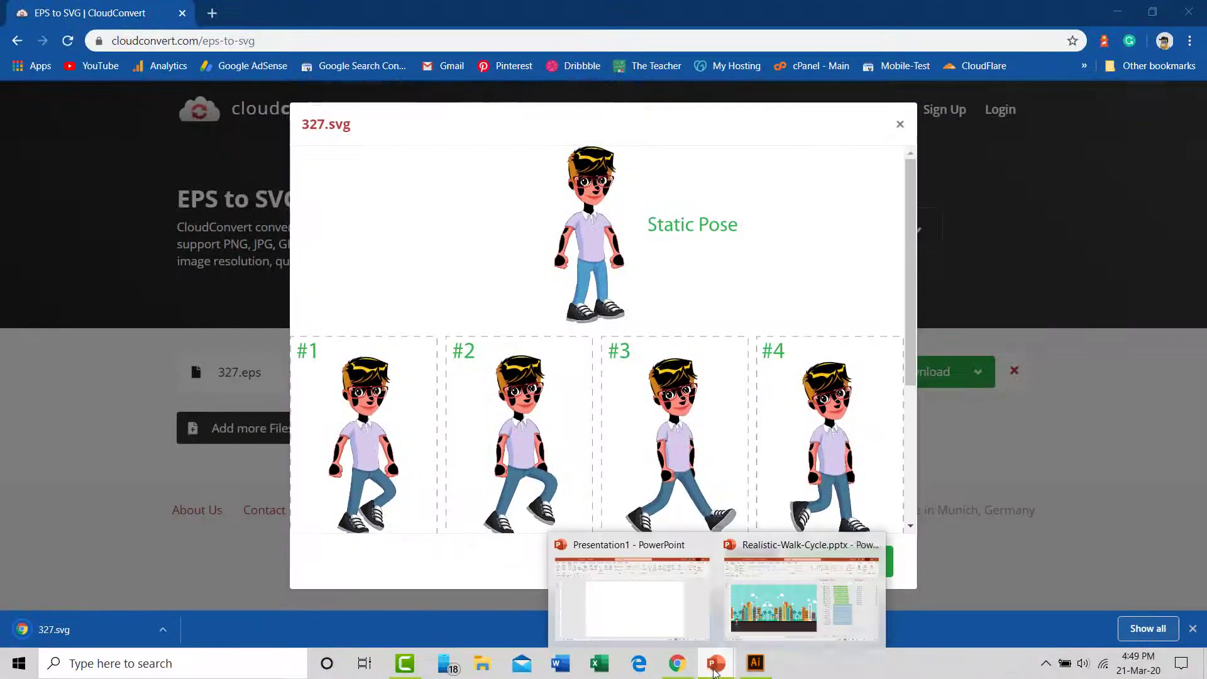
pyautogui.click(622, 606)
# Insert 327.svg from the Downloads folder onto the slide.
pyautogui.click(108, 74)
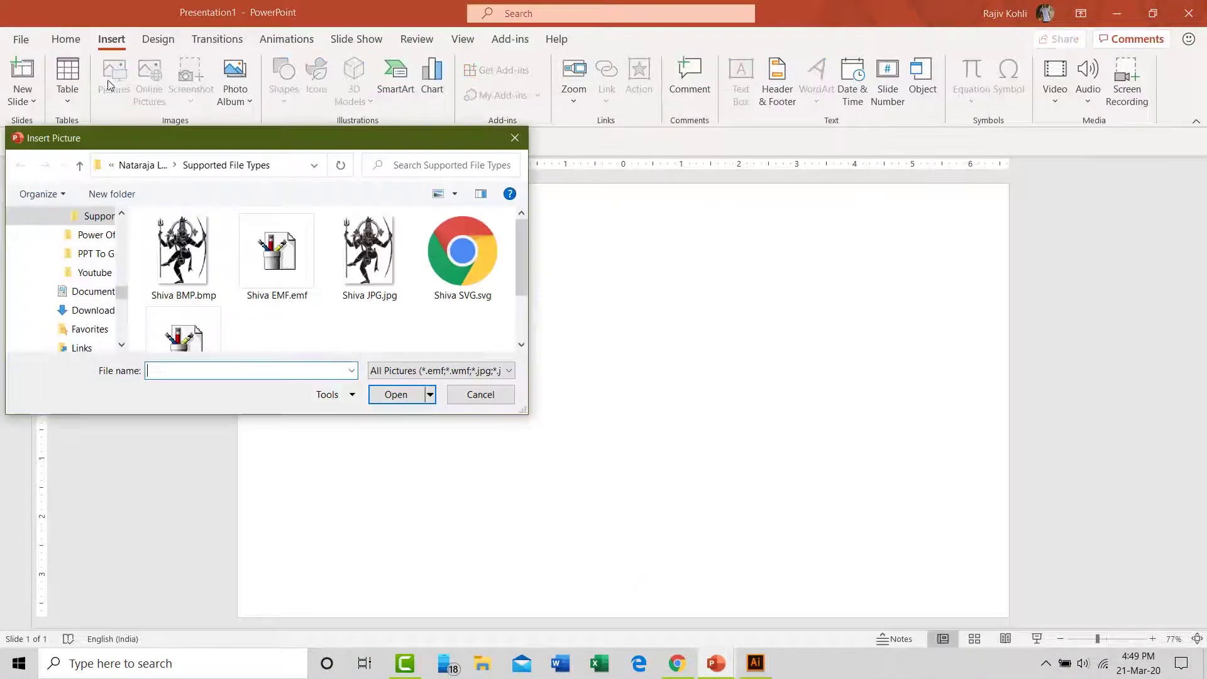
pyautogui.scroll(5, 76, 283)
pyautogui.scroll(-2, 75, 314)
pyautogui.click(76, 329)
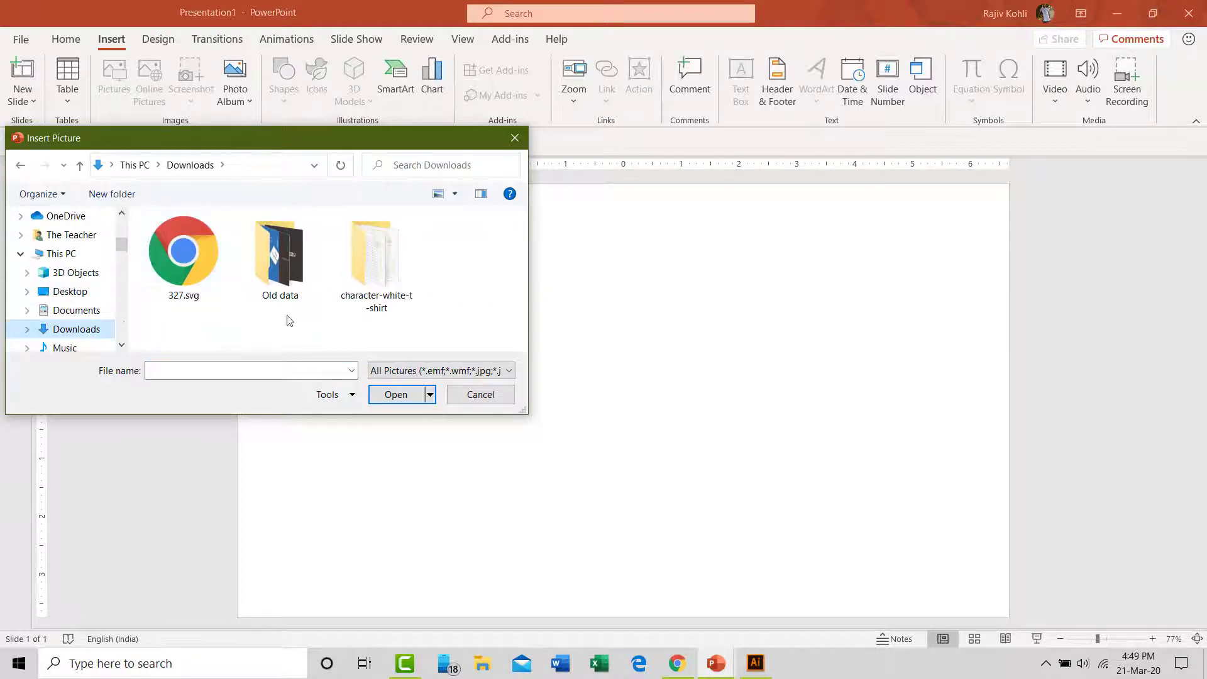
pyautogui.doubleClick(183, 250)
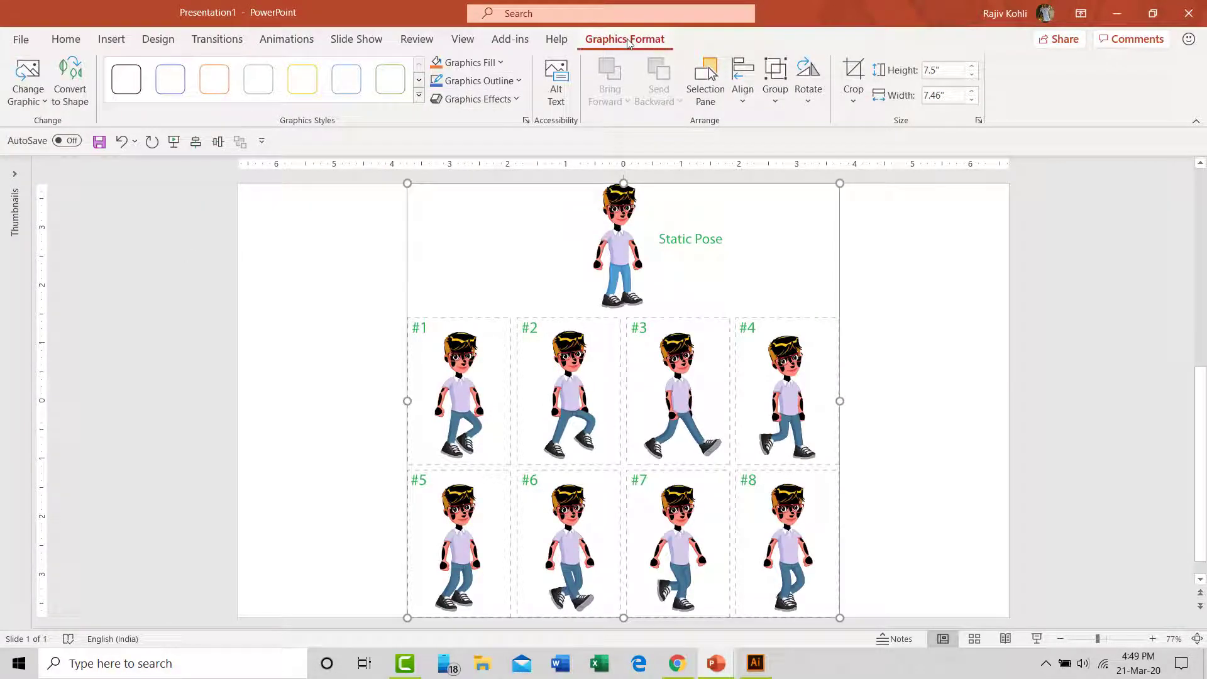
# Ungroup the 327.svg graphic, confirming its conversion into drawing shapes.
pyautogui.click(775, 88)
pyautogui.click(806, 171)
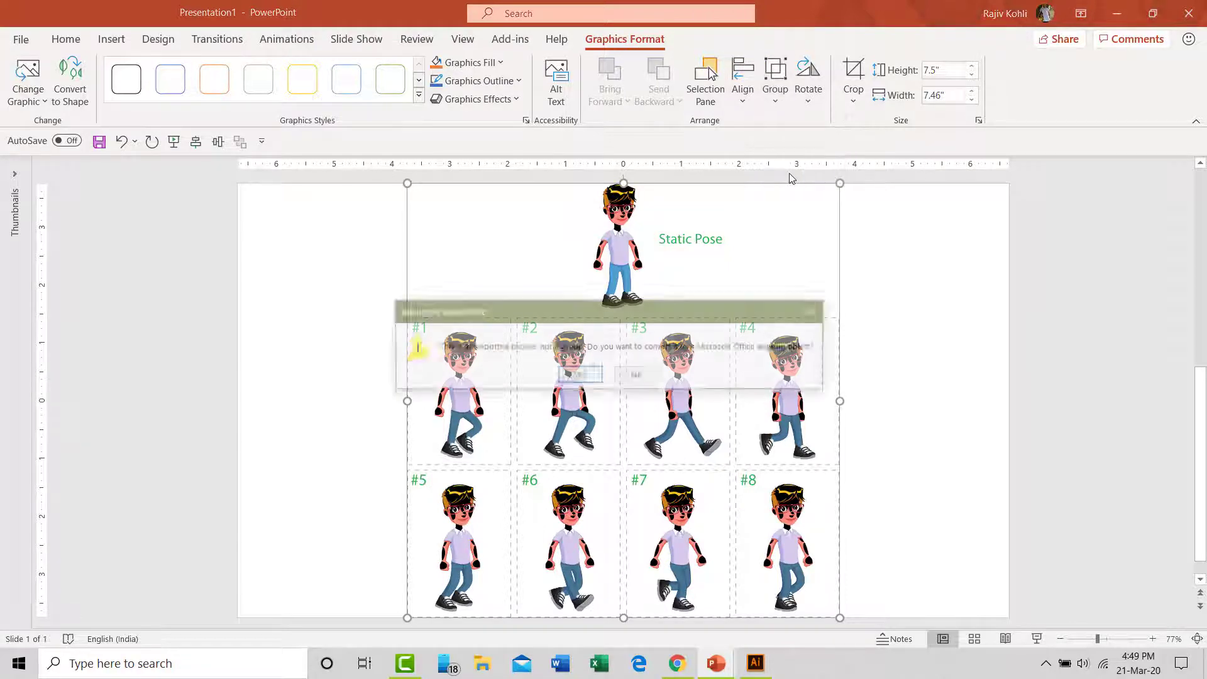
pyautogui.click(579, 375)
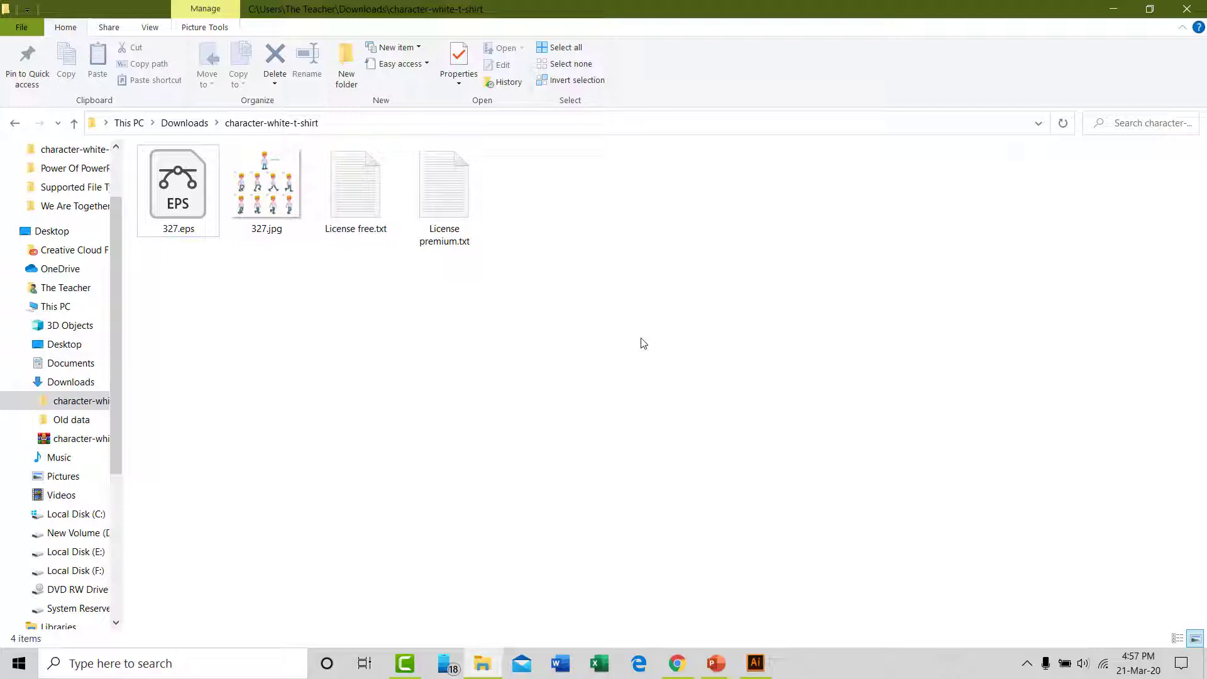
# Open 327.eps from Downloads > character-white-t-shirt so it loads in Illustrator.
pyautogui.click(185, 122)
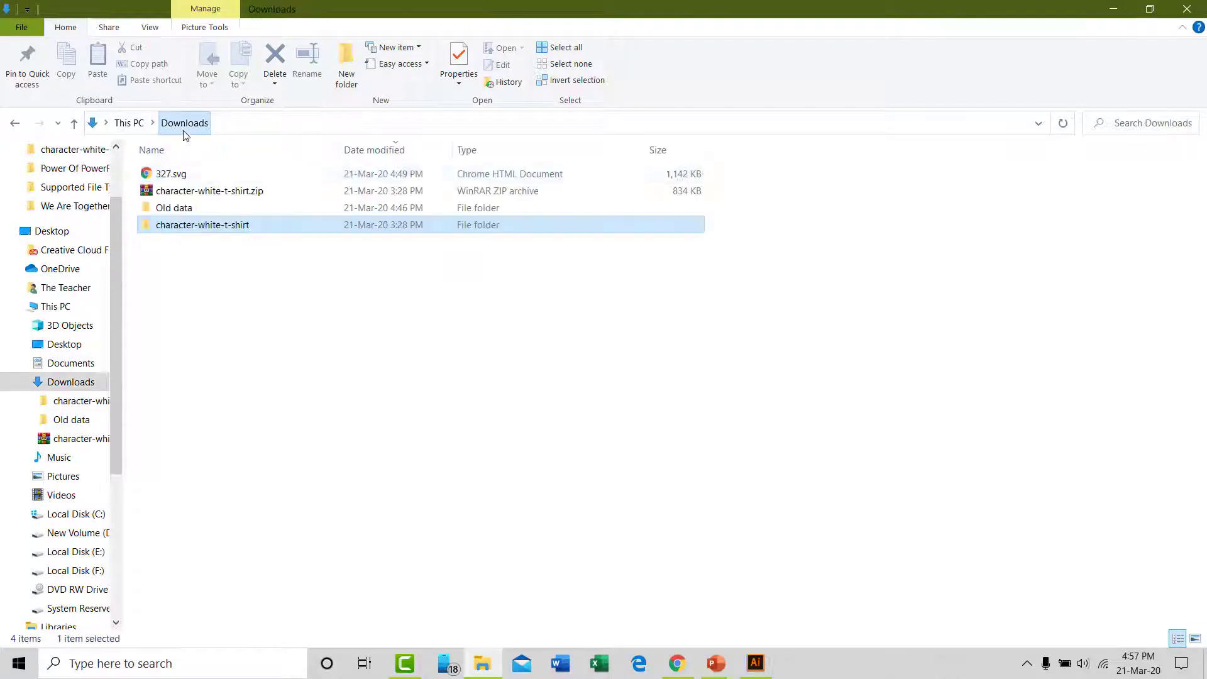
pyautogui.click(184, 192)
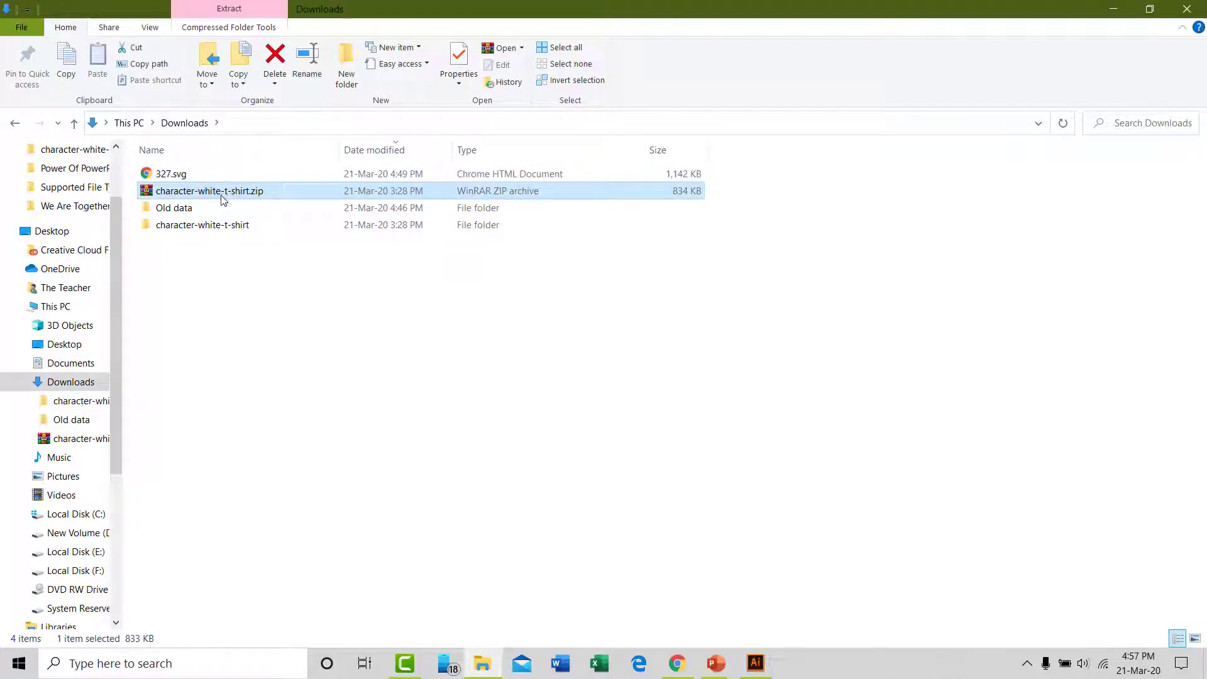
pyautogui.doubleClick(210, 225)
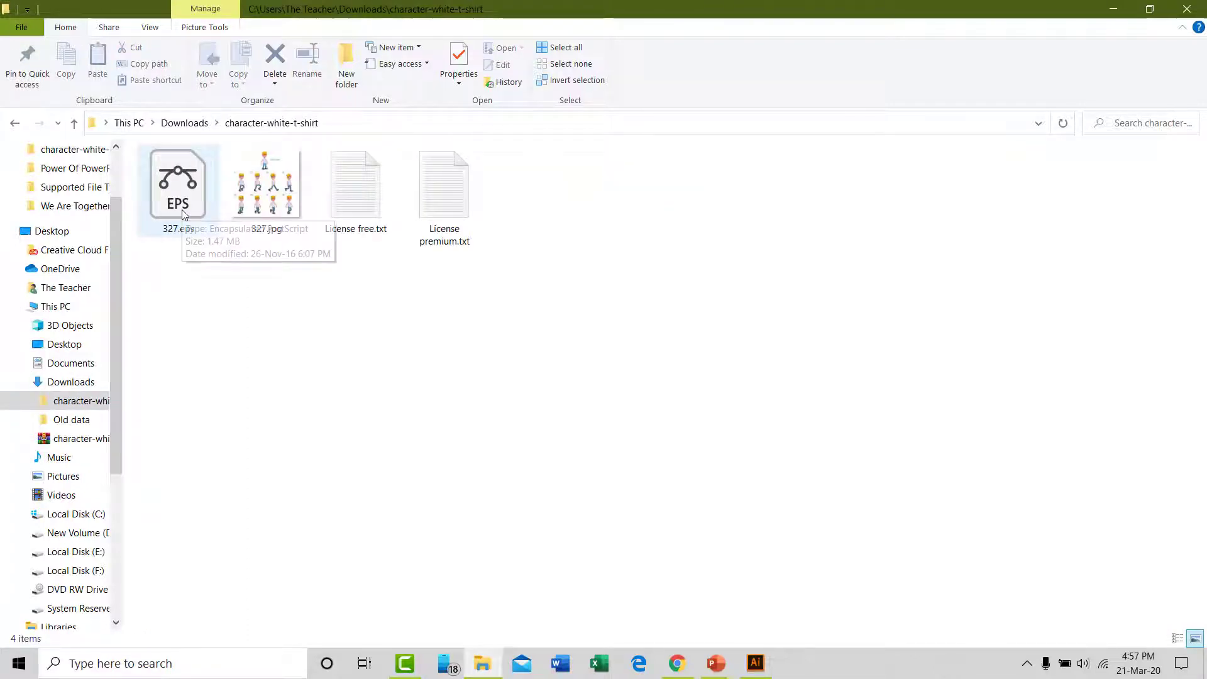
pyautogui.doubleClick(182, 208)
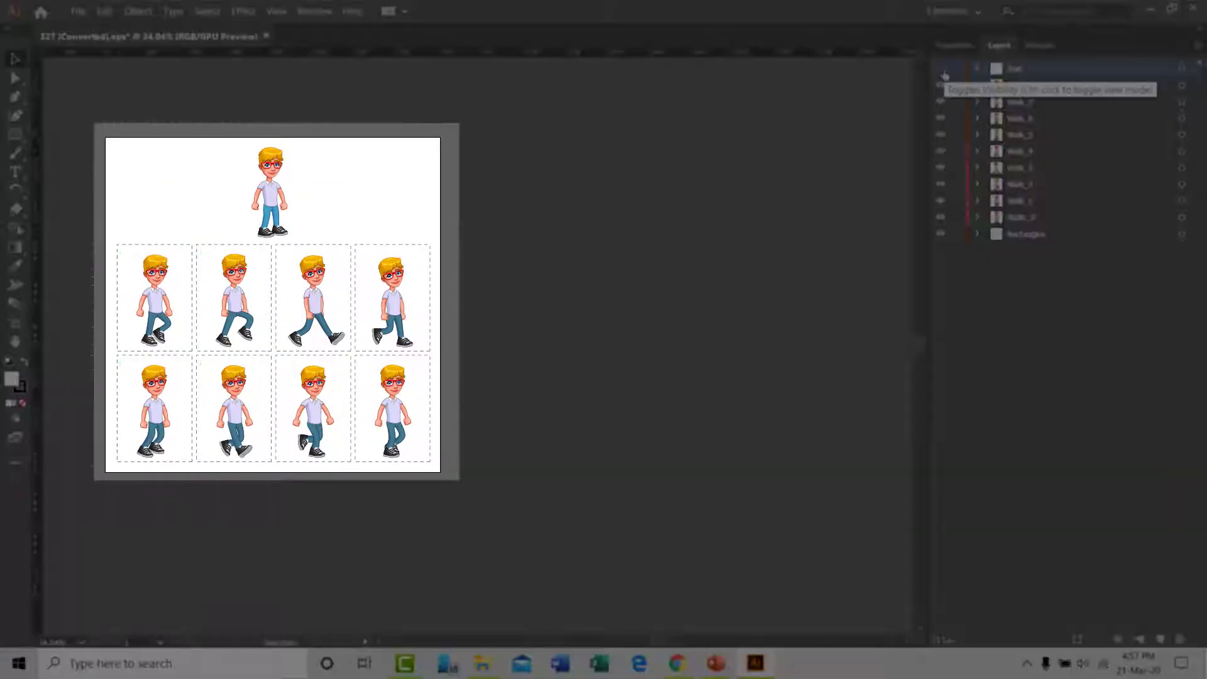
# Hide the Rectangles layer to remove the dashed frames around each walk pose.
pyautogui.click(941, 238)
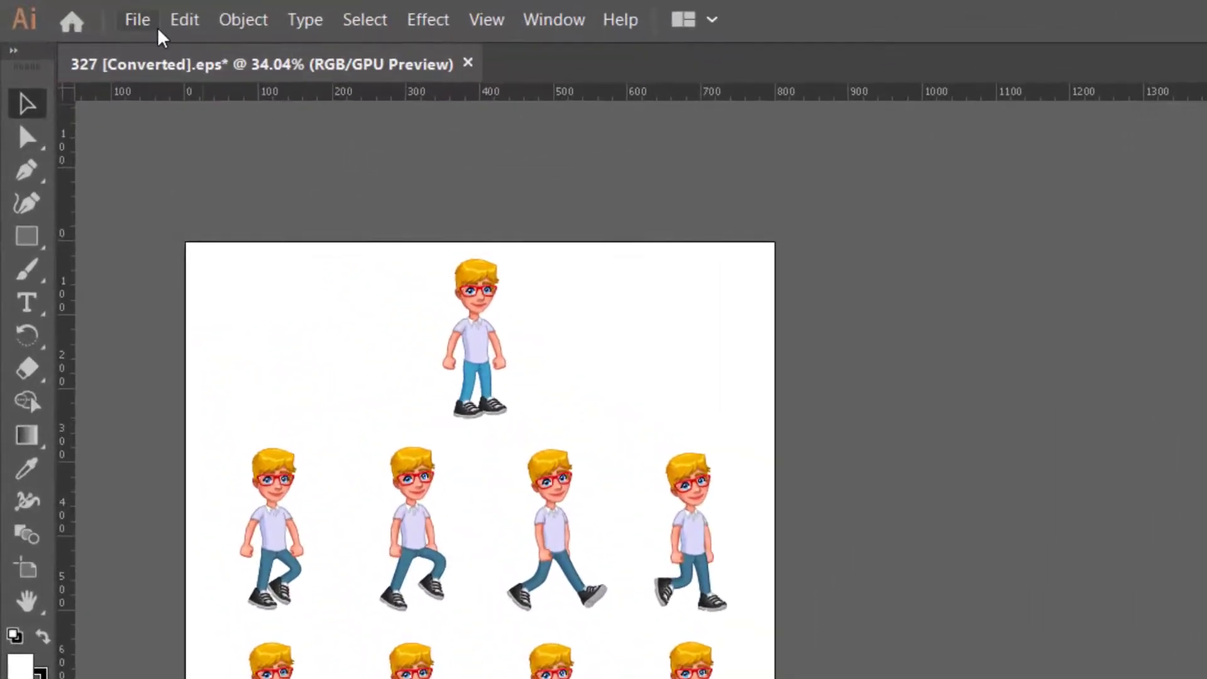
# Export the artwork as an SVG named 'Walk Poses' to the Desktop with default SVG options.
pyautogui.click(84, 11)
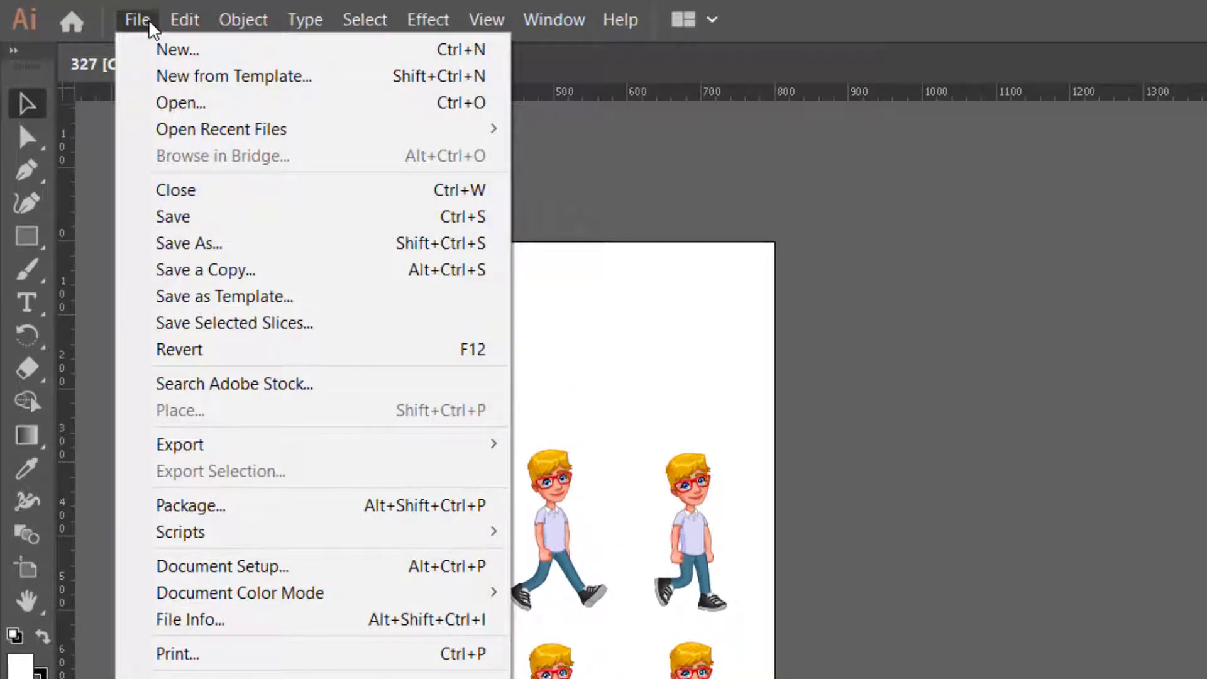
pyautogui.moveTo(221, 446)
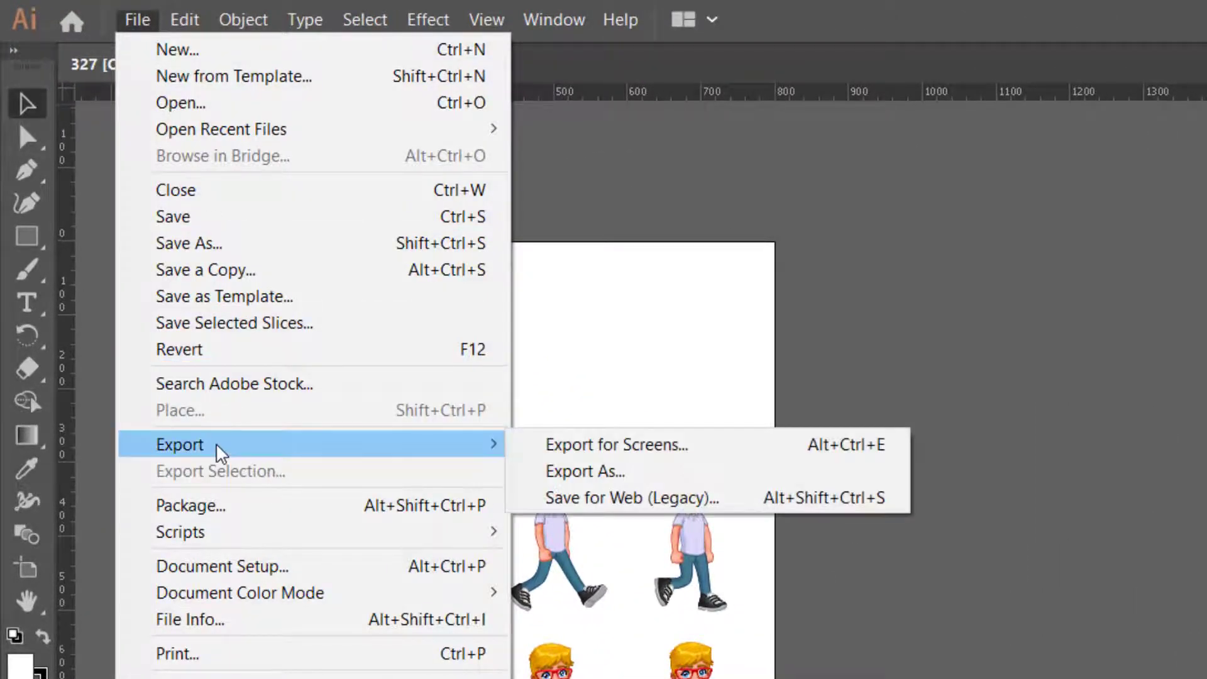
pyautogui.click(583, 478)
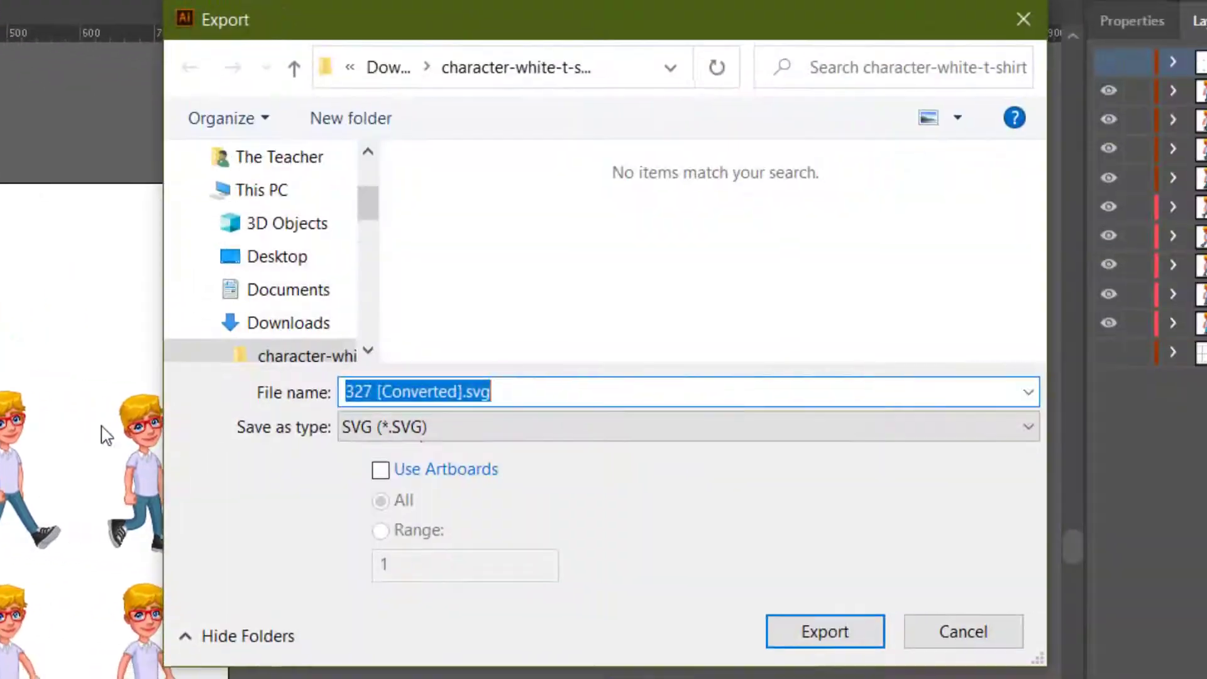
pyautogui.click(409, 424)
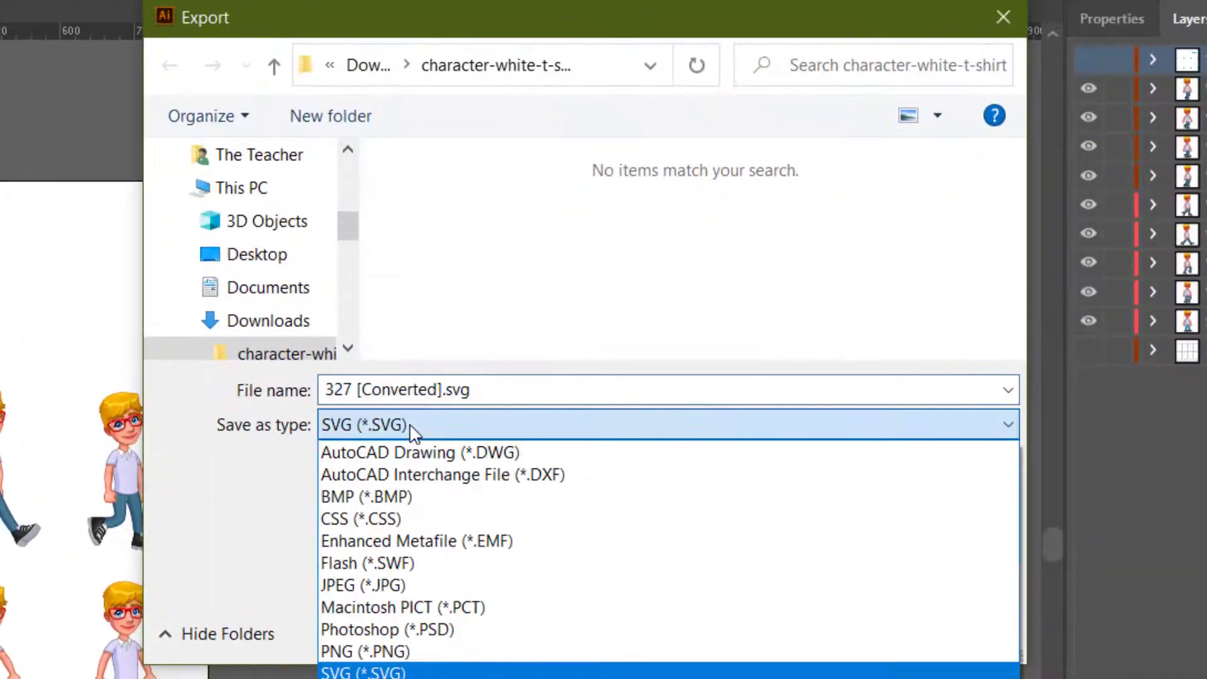
pyautogui.click(409, 672)
pyautogui.click(455, 389)
pyautogui.write('Walk Pos')
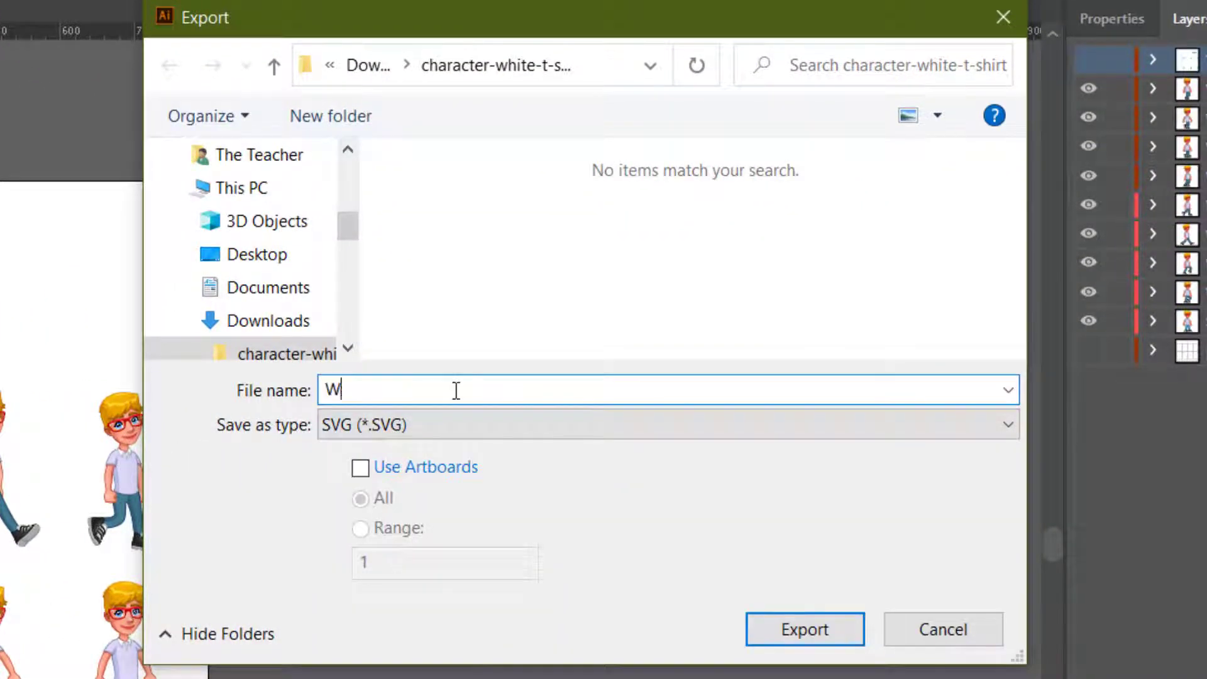
pyautogui.write('es')
pyautogui.click(251, 253)
pyautogui.click(784, 640)
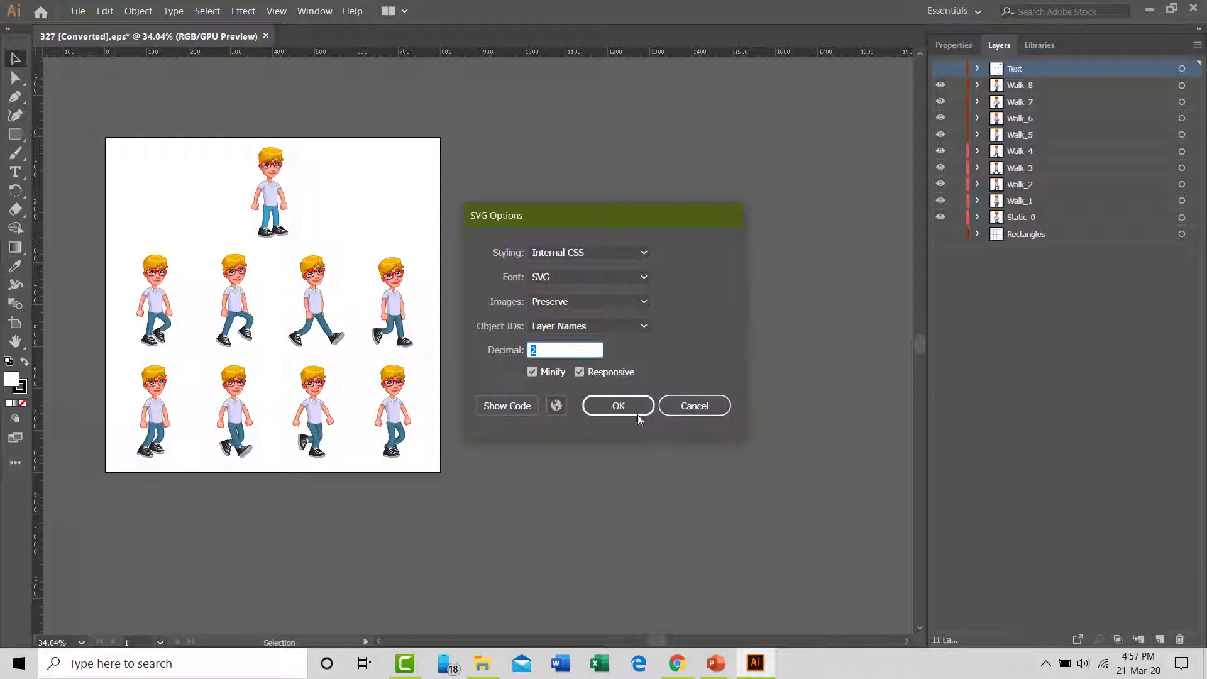
pyautogui.click(630, 409)
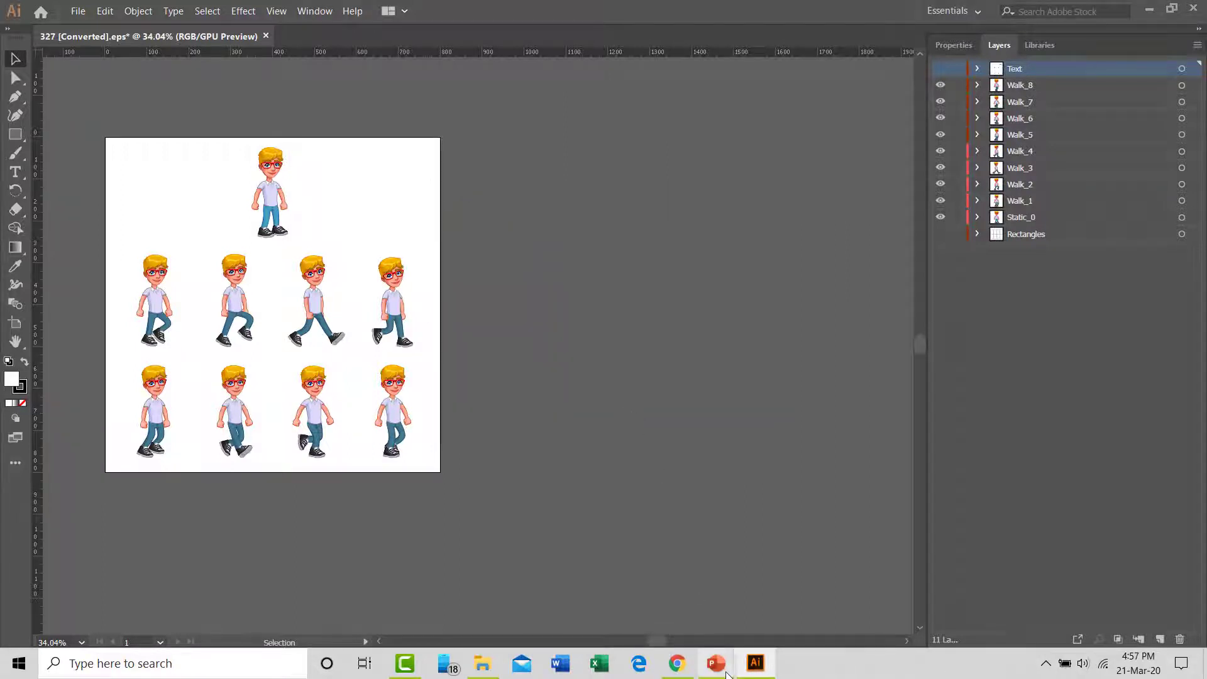
# Insert Walk Poses.svg from the Desktop onto the blank Presentation2 slide.
pyautogui.moveTo(720, 657)
pyautogui.click(792, 588)
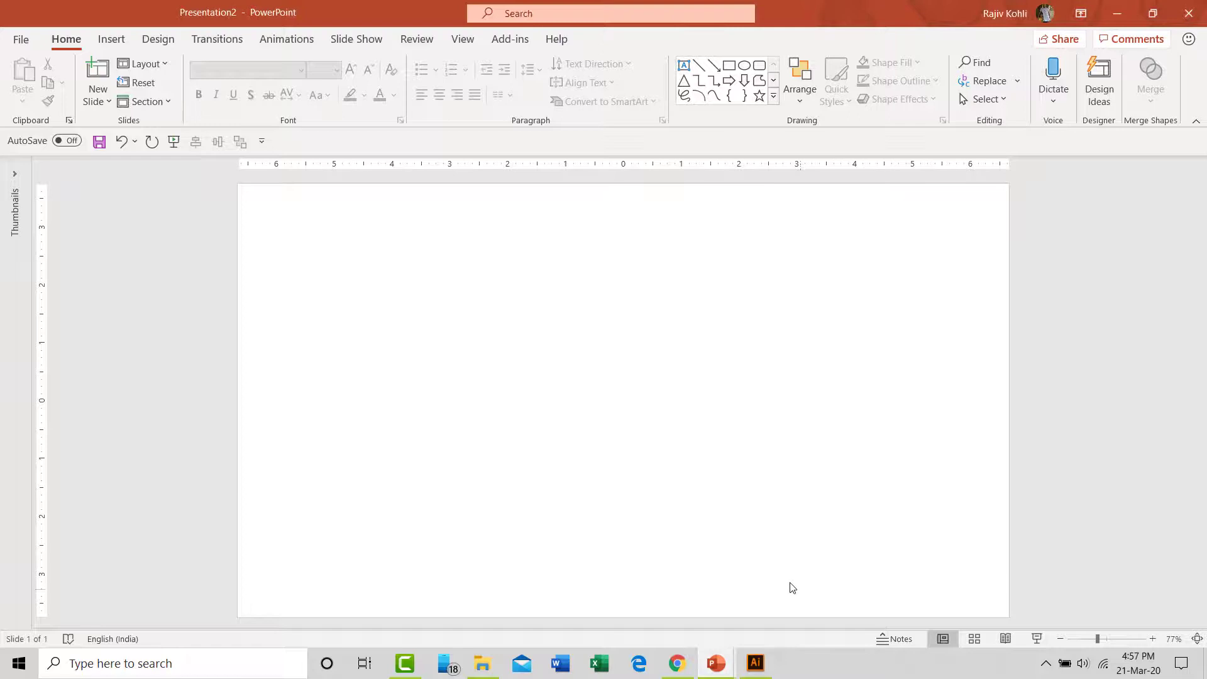
pyautogui.click(113, 50)
pyautogui.click(119, 93)
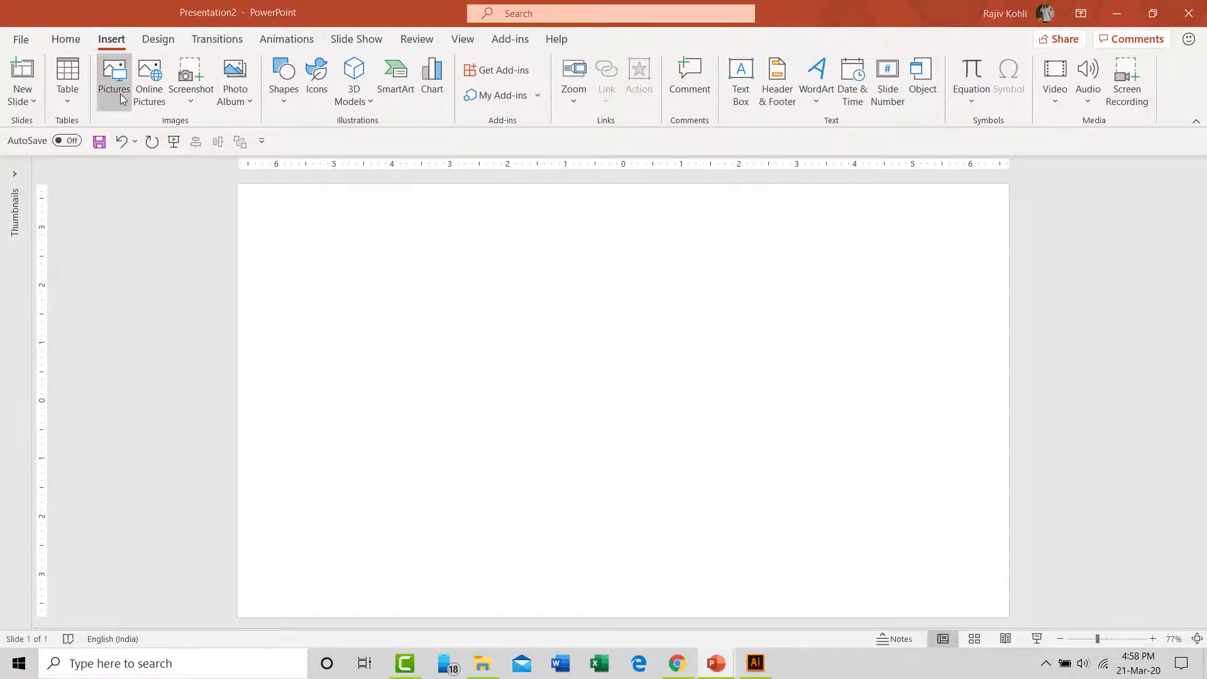
pyautogui.click(85, 329)
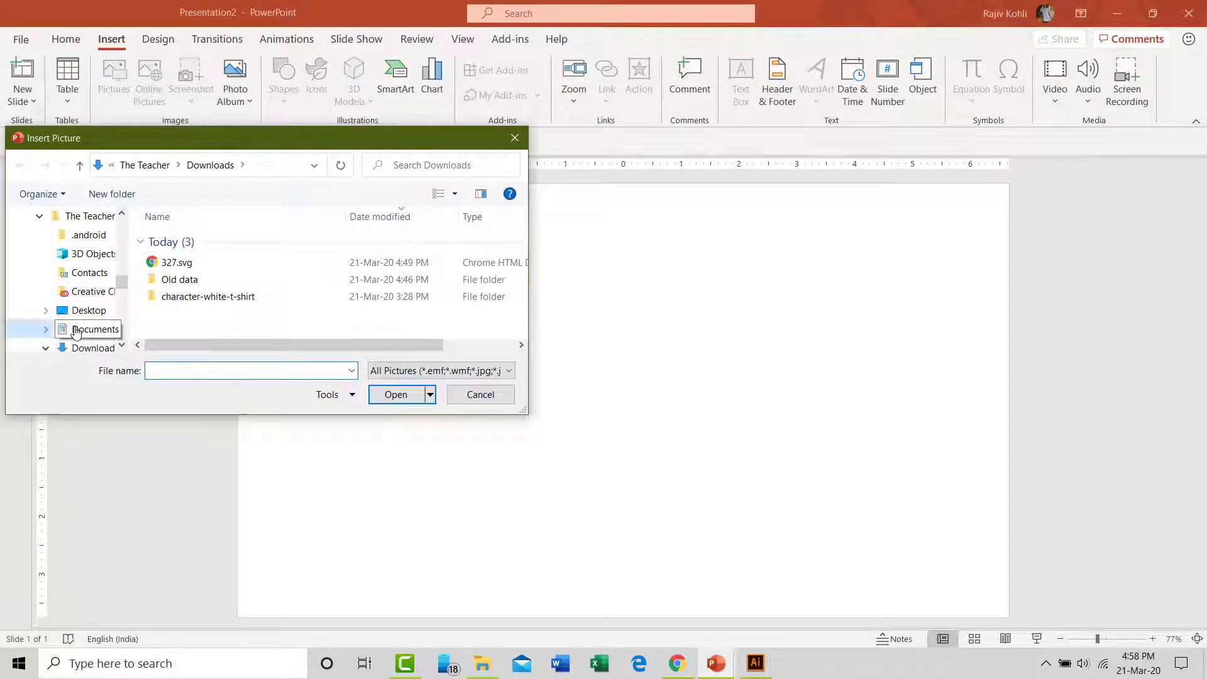
pyautogui.click(85, 310)
pyautogui.scroll(-3, 390, 318)
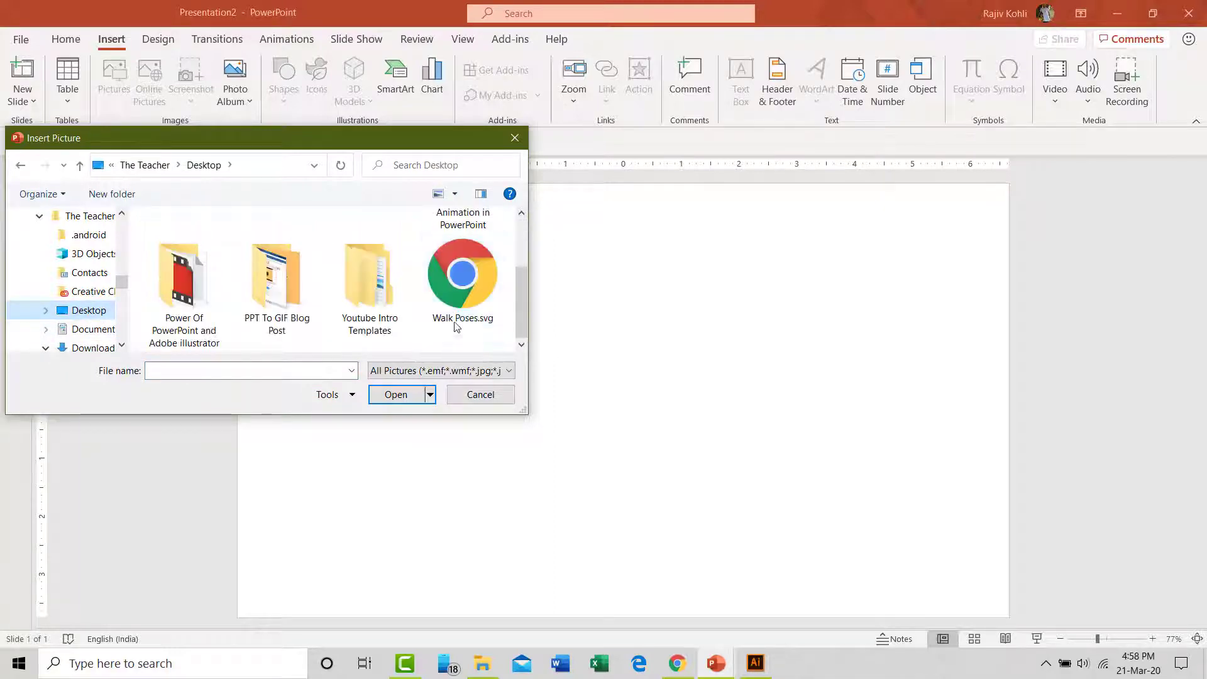
pyautogui.doubleClick(440, 314)
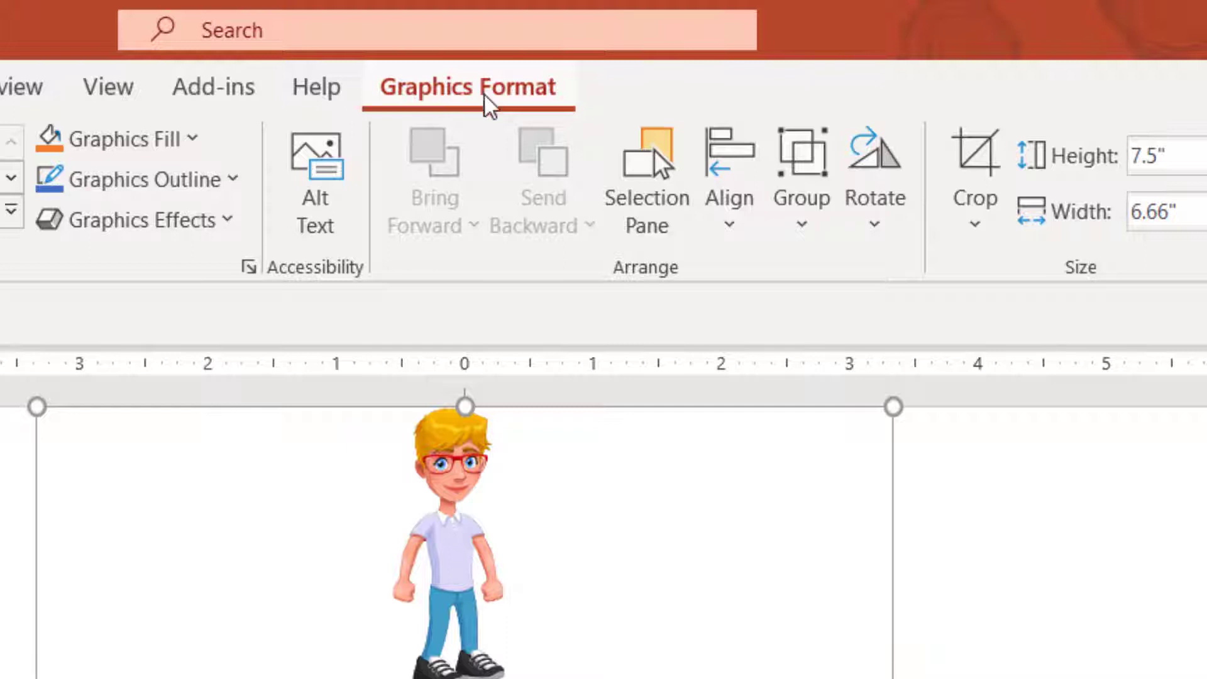
pyautogui.click(802, 225)
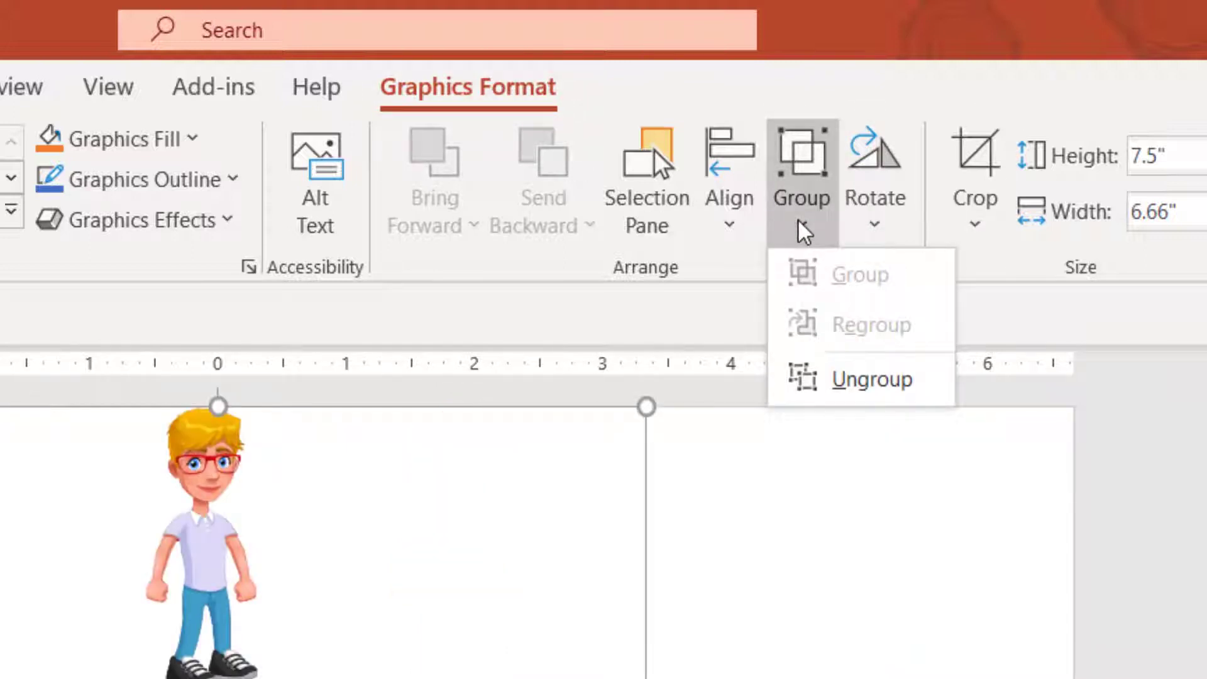
# Ungroup the inserted graphic, converting it to a drawing object, and dismiss Design Ideas.
pyautogui.click(852, 391)
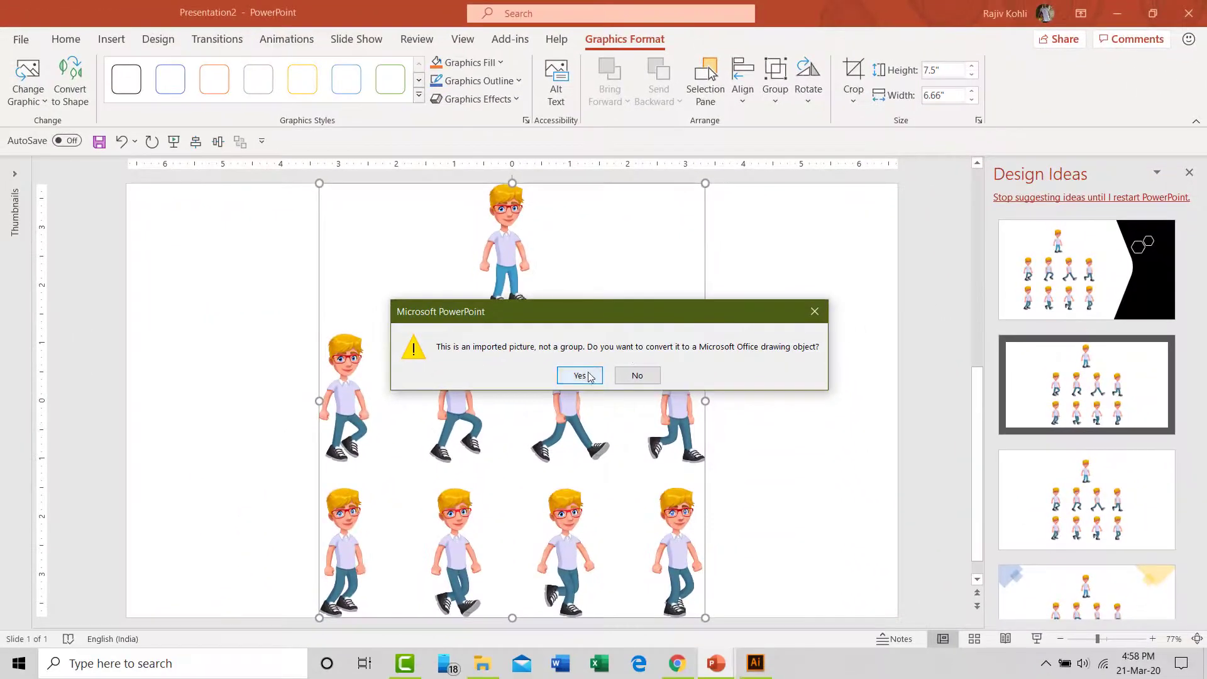
pyautogui.click(579, 375)
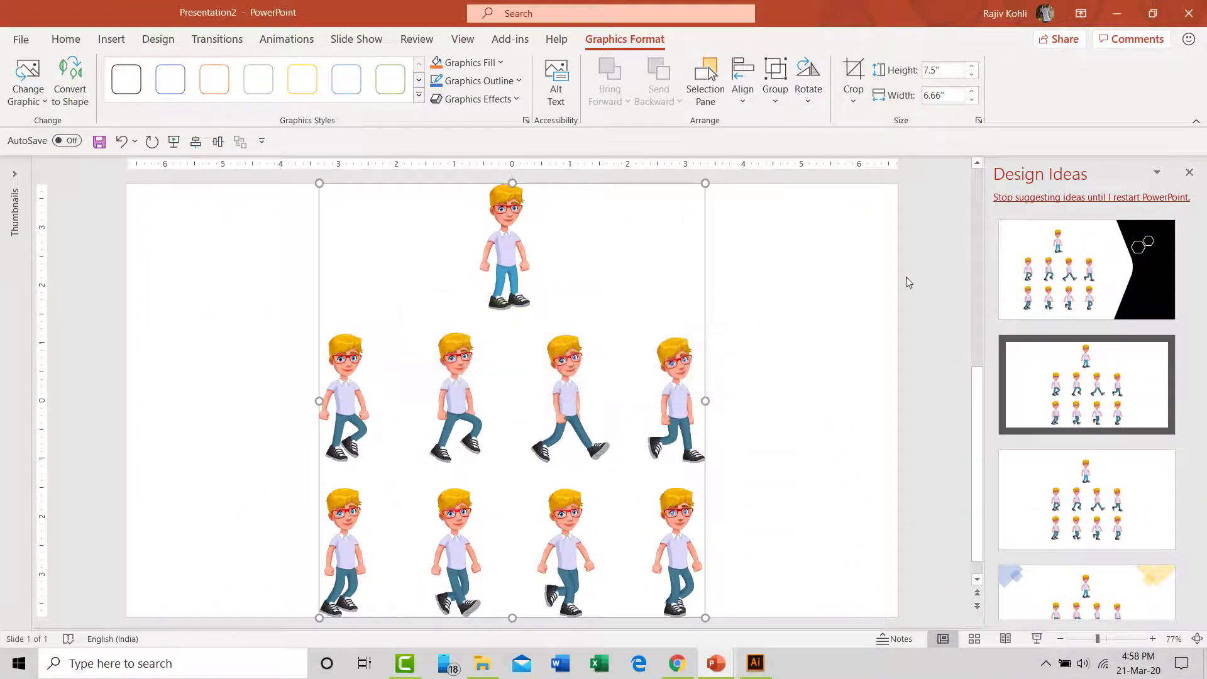
pyautogui.click(1189, 172)
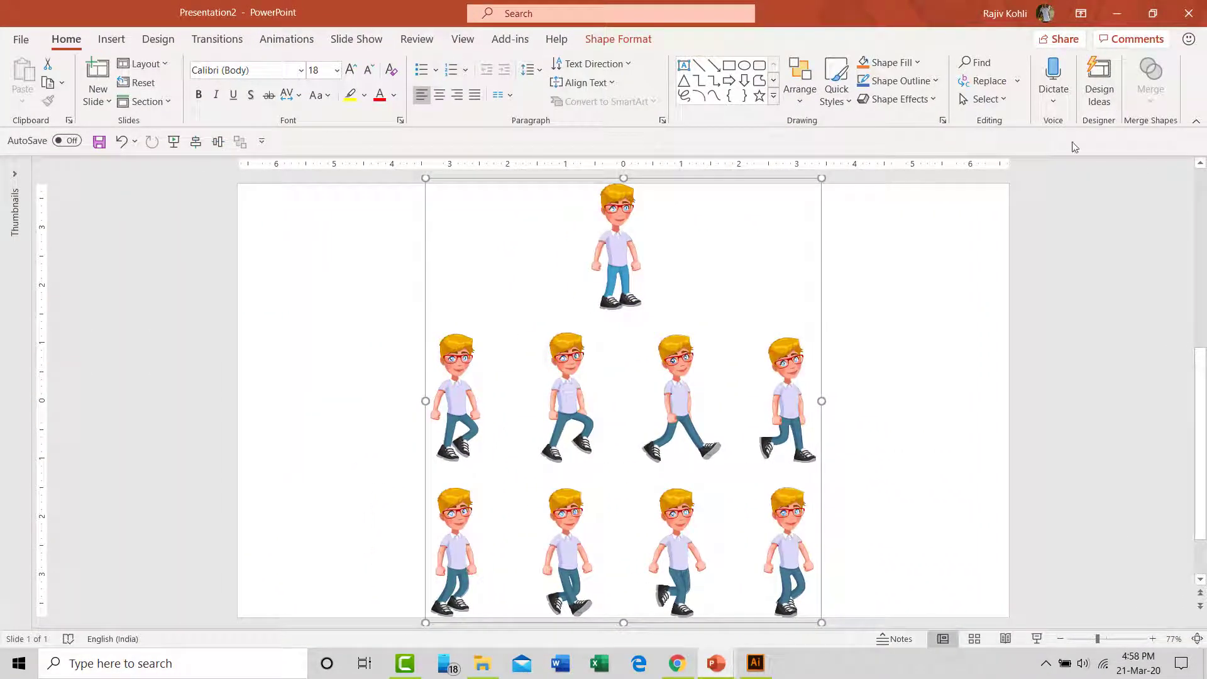
# Open the Selection Pane to list the graphic's shapes and reopen the Group options.
pyautogui.click(995, 107)
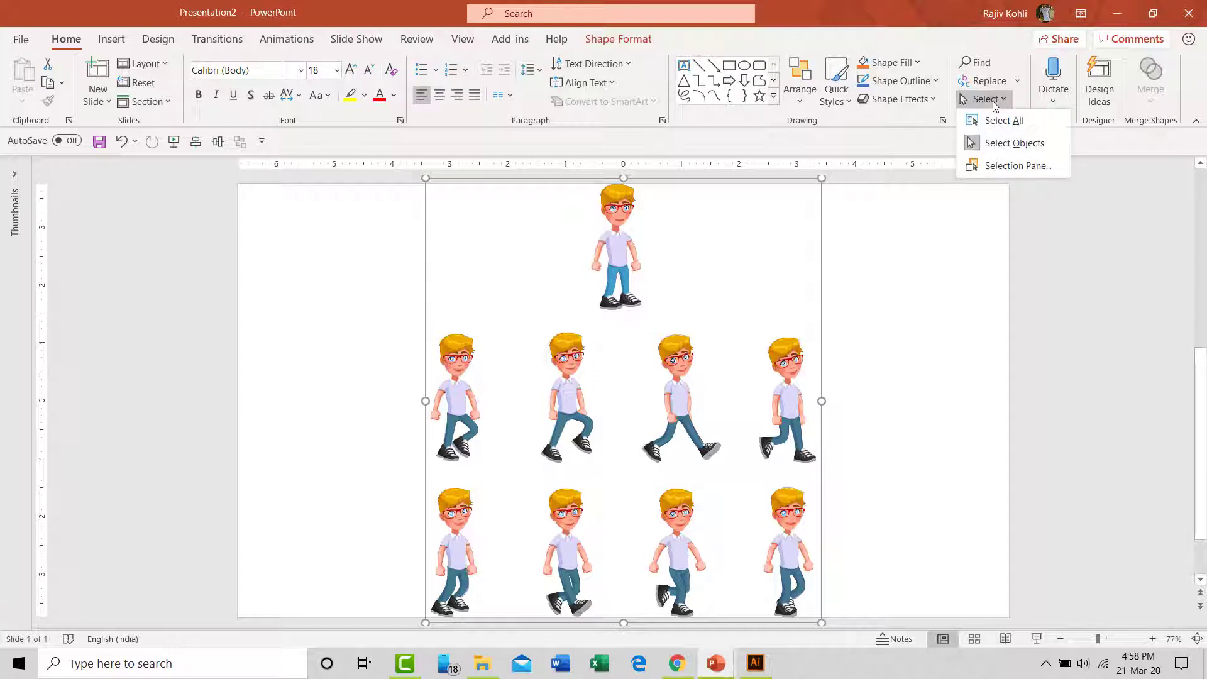
pyautogui.click(1009, 166)
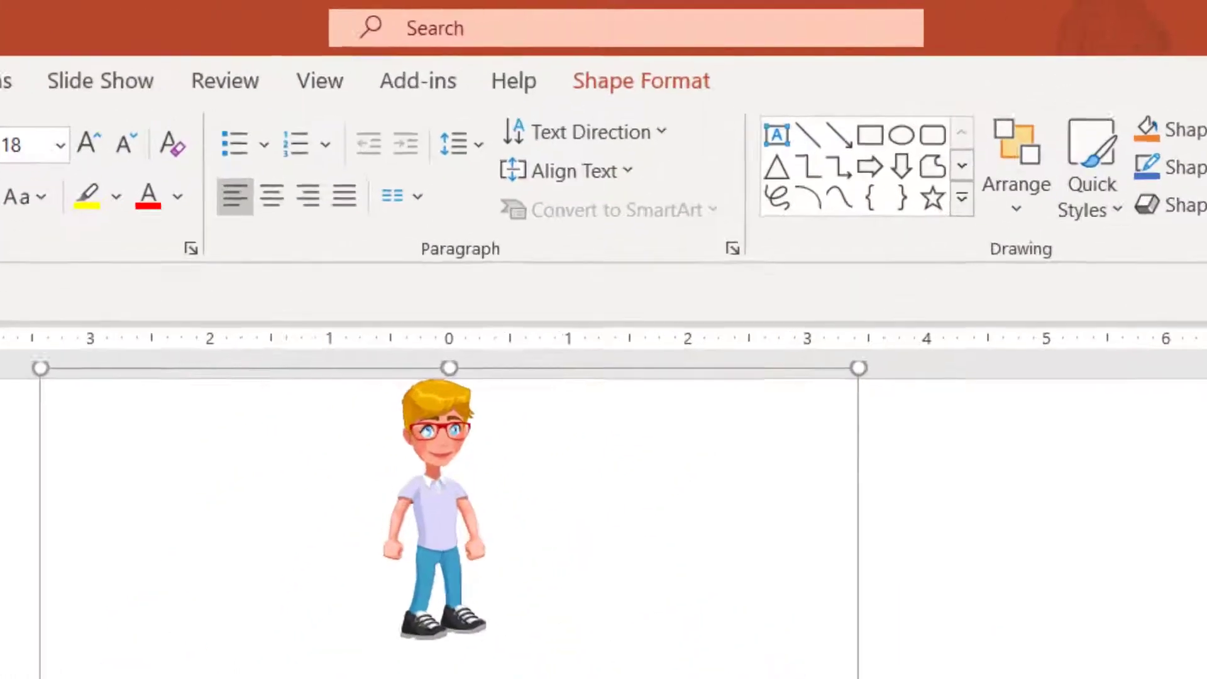
pyautogui.click(628, 94)
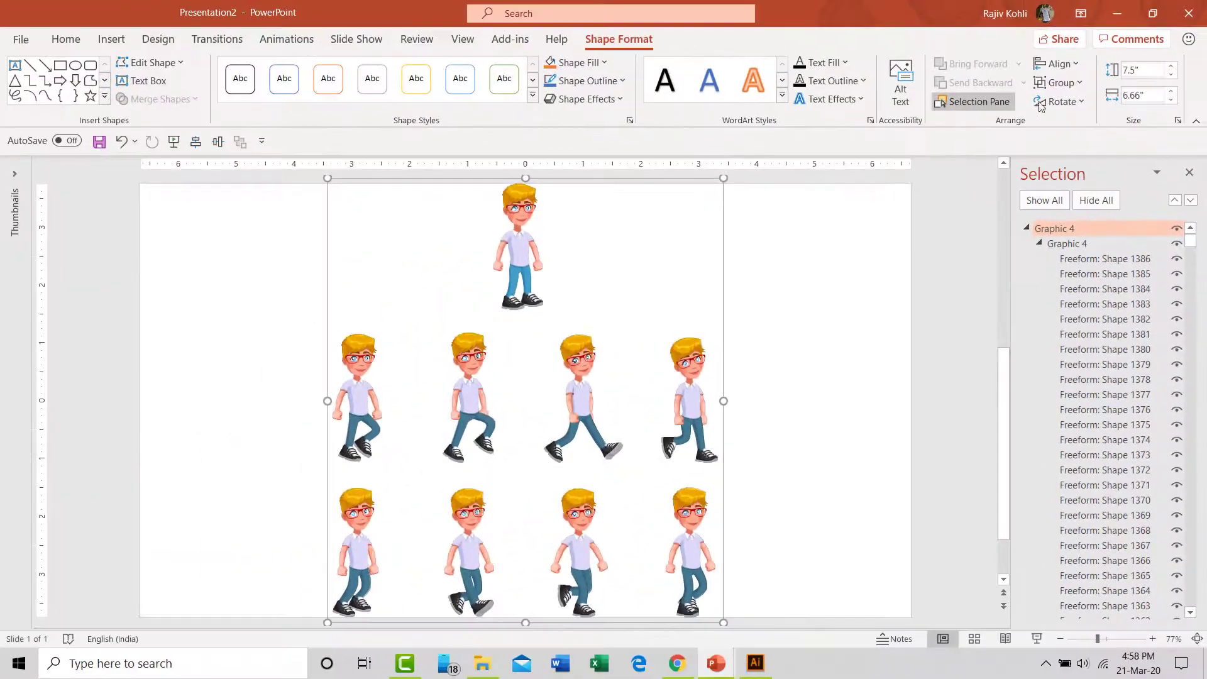
pyautogui.click(1056, 82)
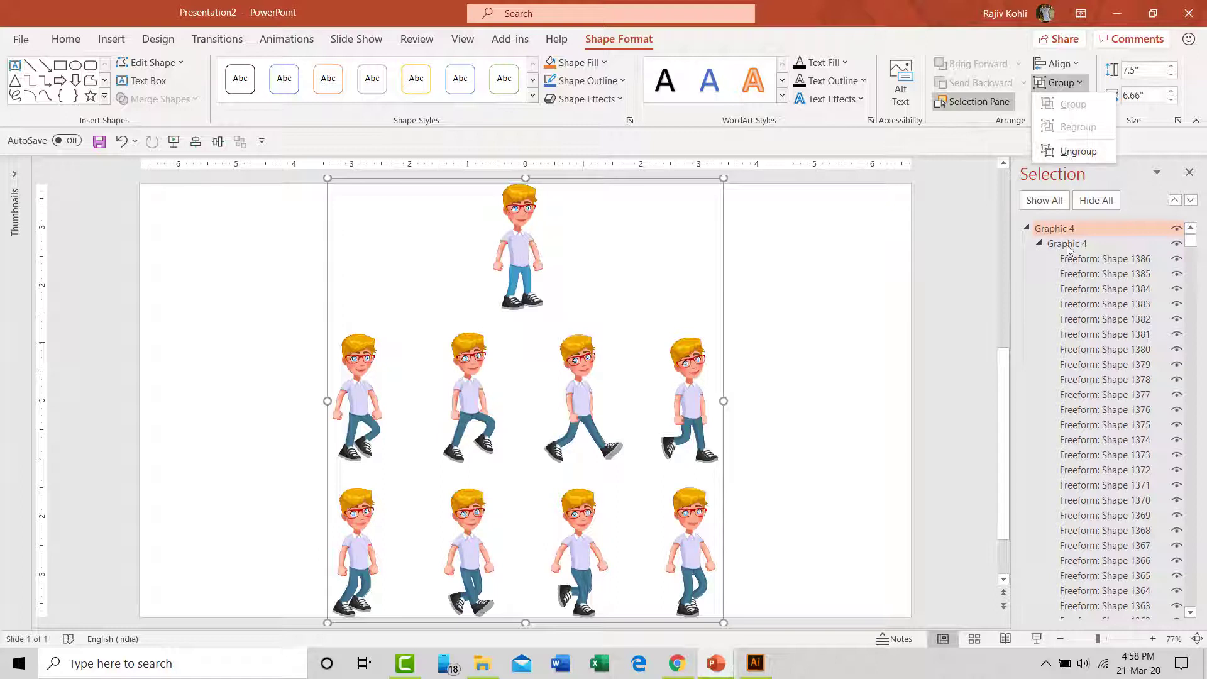
# Ungroup into nine Graphic 4 figures, collapse all nine entries in the Selection Pane, then deselect.
pyautogui.click(1066, 153)
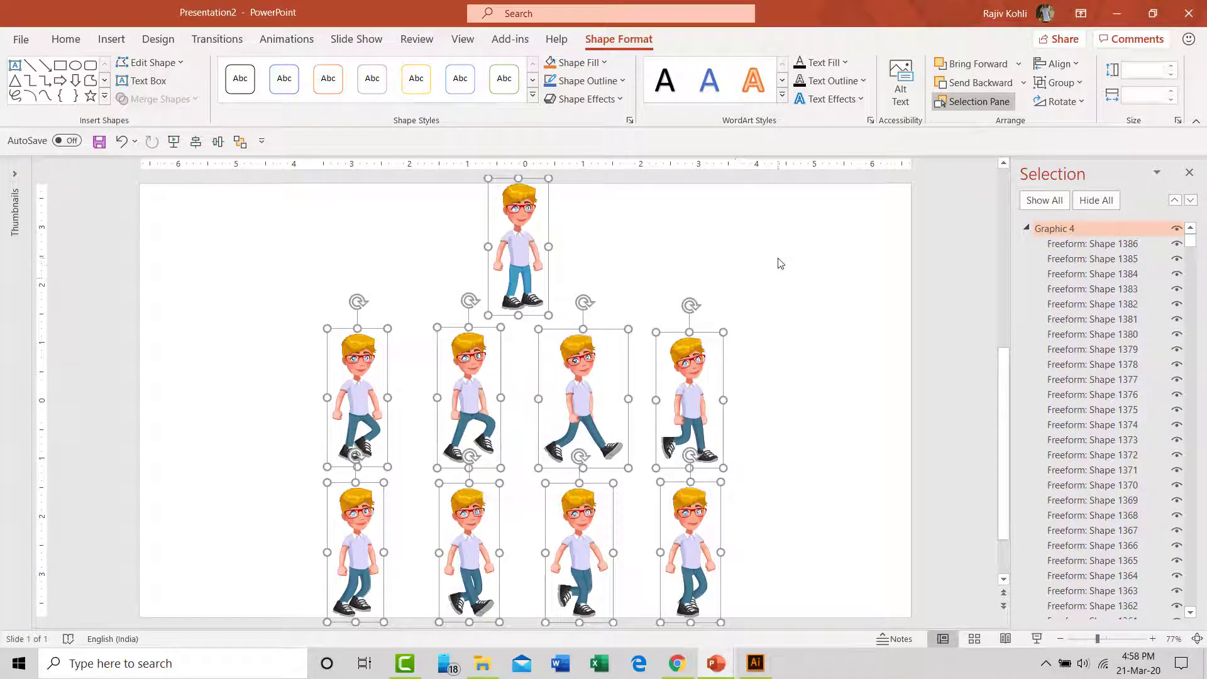
pyautogui.click(1024, 229)
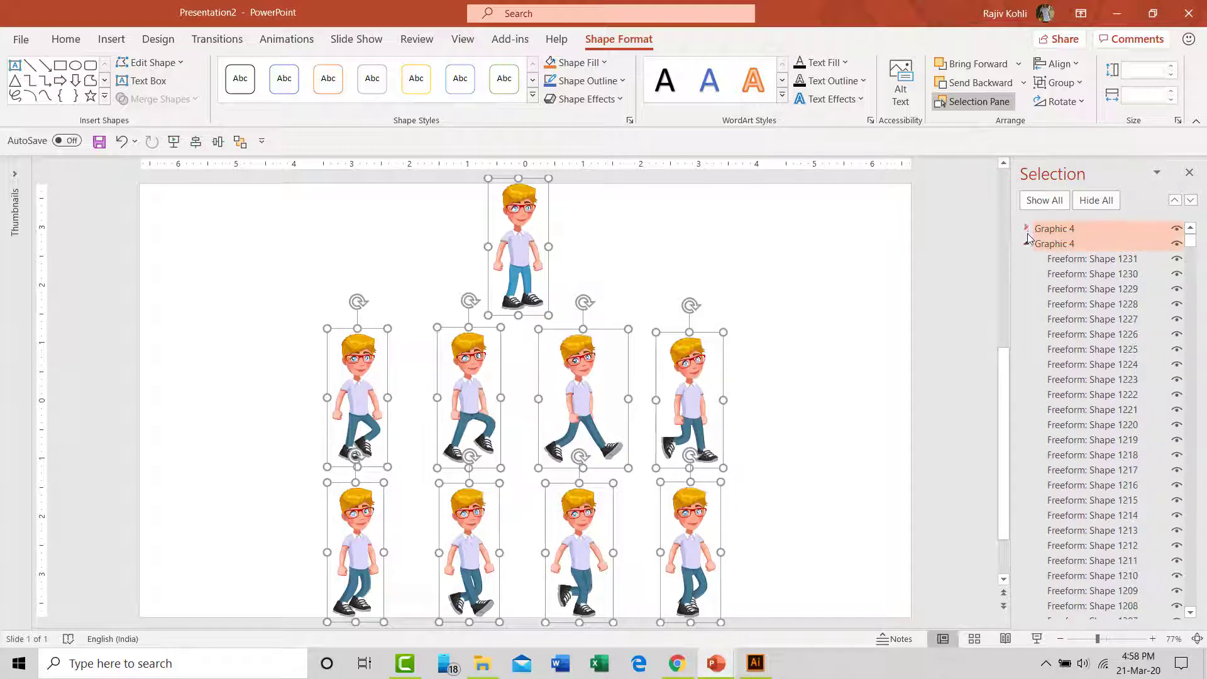
pyautogui.click(1026, 244)
pyautogui.click(1027, 258)
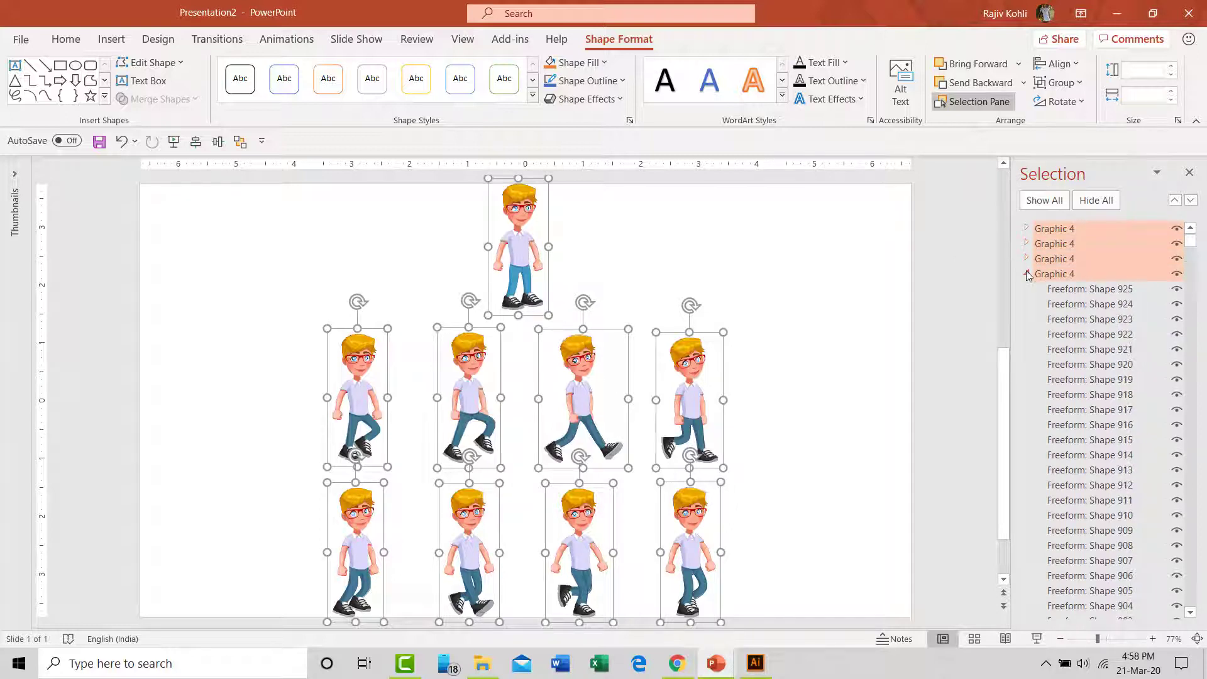
pyautogui.click(1026, 274)
pyautogui.click(1026, 289)
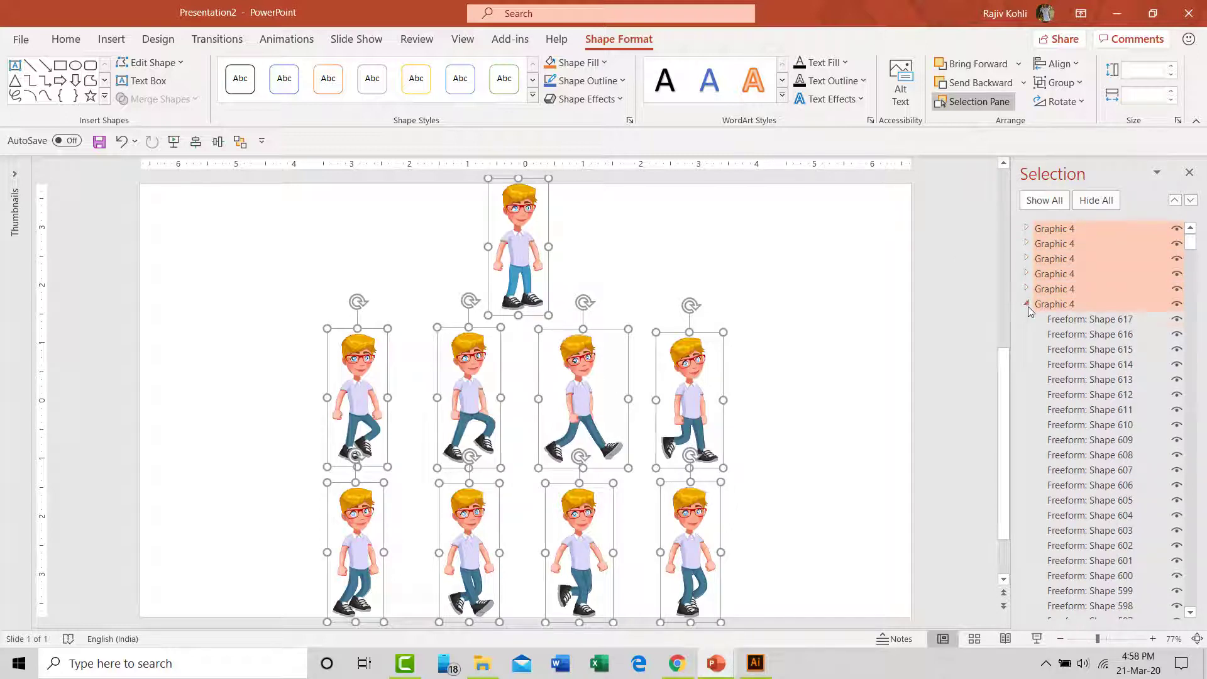
pyautogui.click(1026, 304)
pyautogui.click(1027, 320)
pyautogui.click(1027, 334)
pyautogui.click(1027, 349)
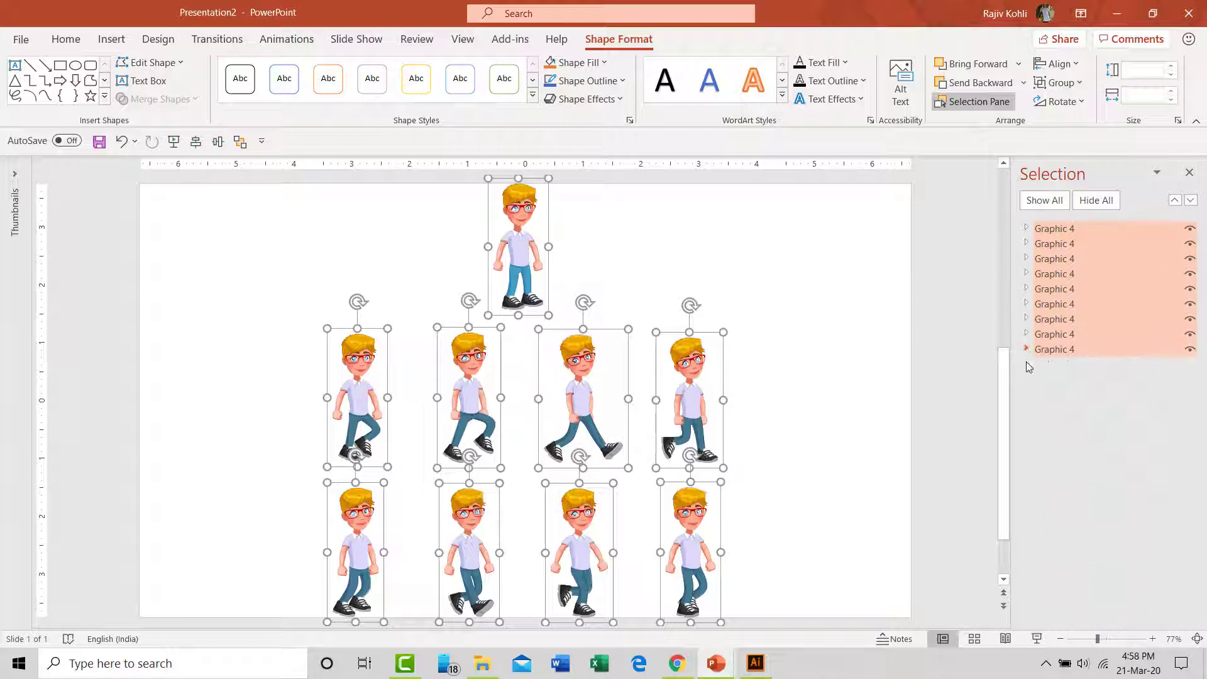
pyautogui.click(944, 294)
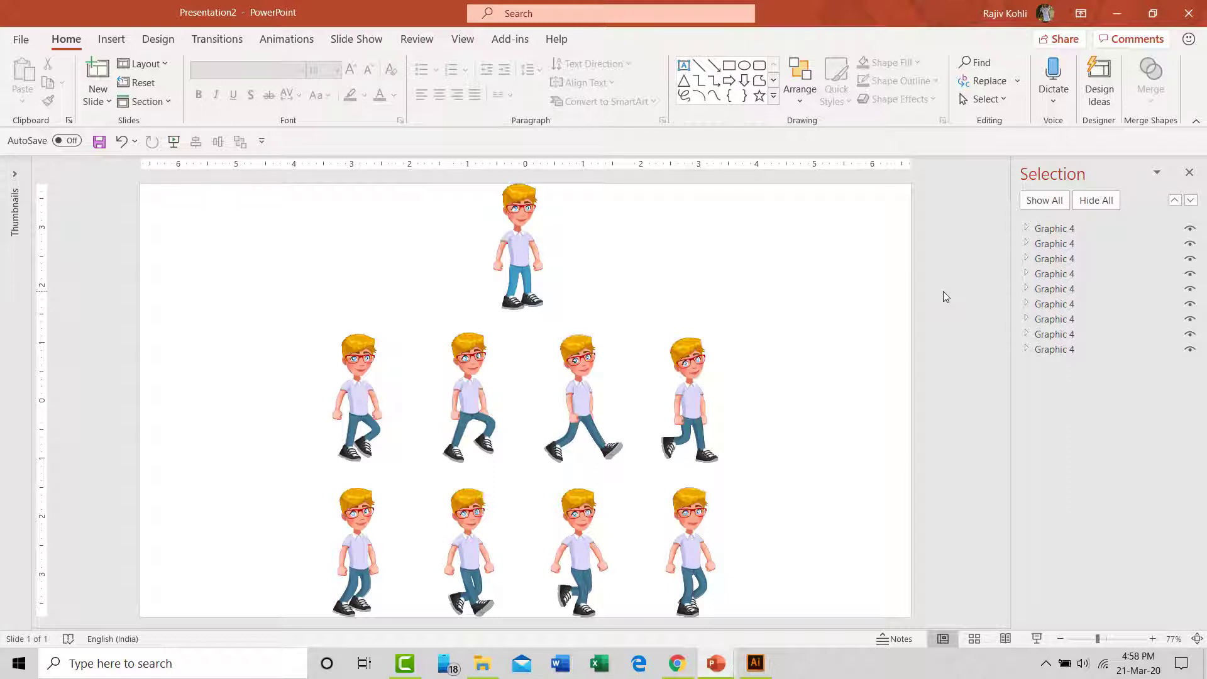
# Expand the first group's shape list and select the standing figure and four middle-row figures.
pyautogui.click(1027, 228)
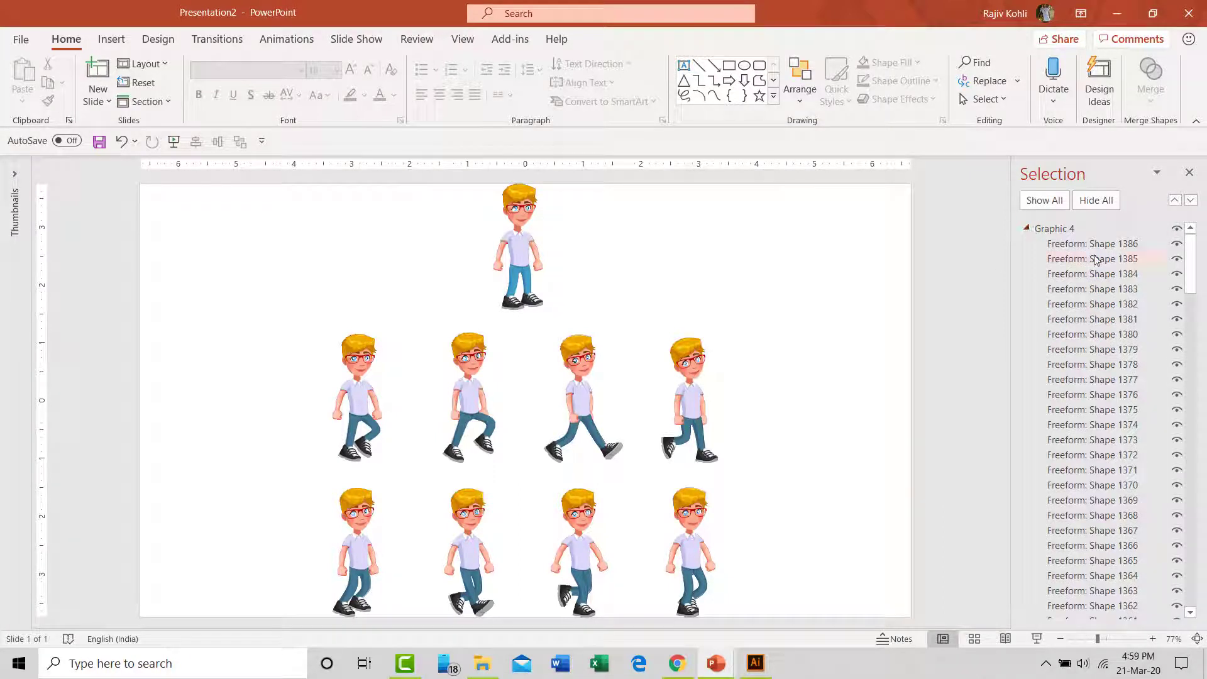
pyautogui.scroll(-15, 1096, 283)
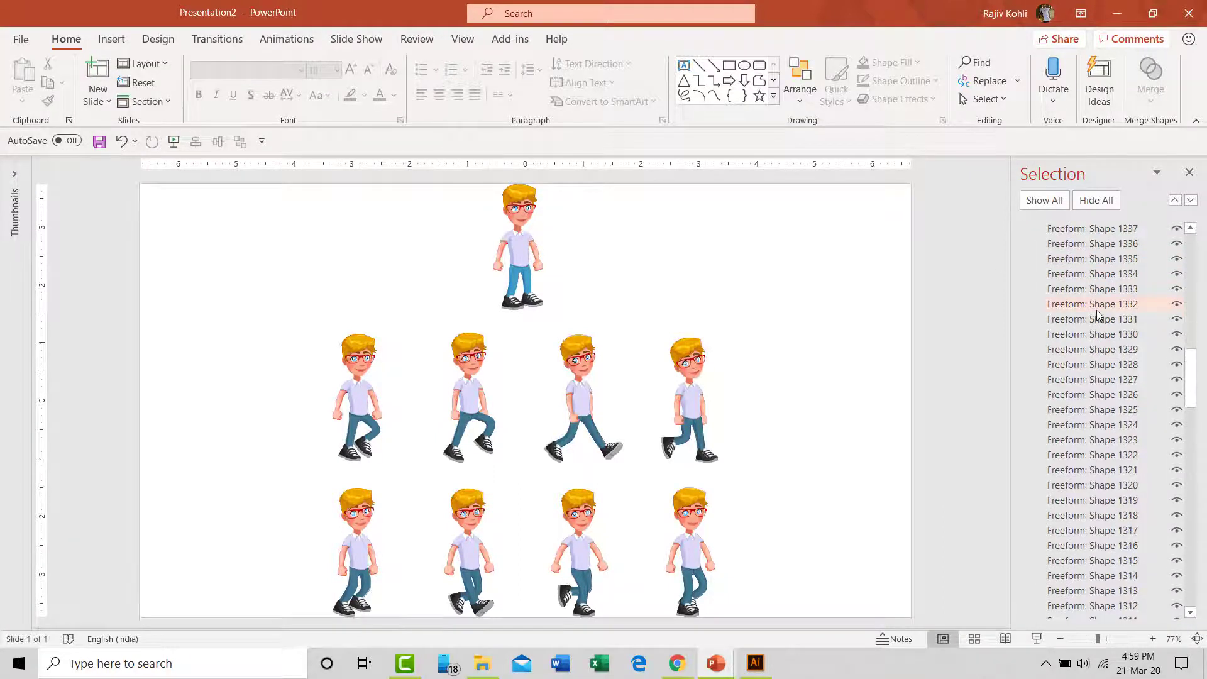
pyautogui.scroll(-20, 1097, 314)
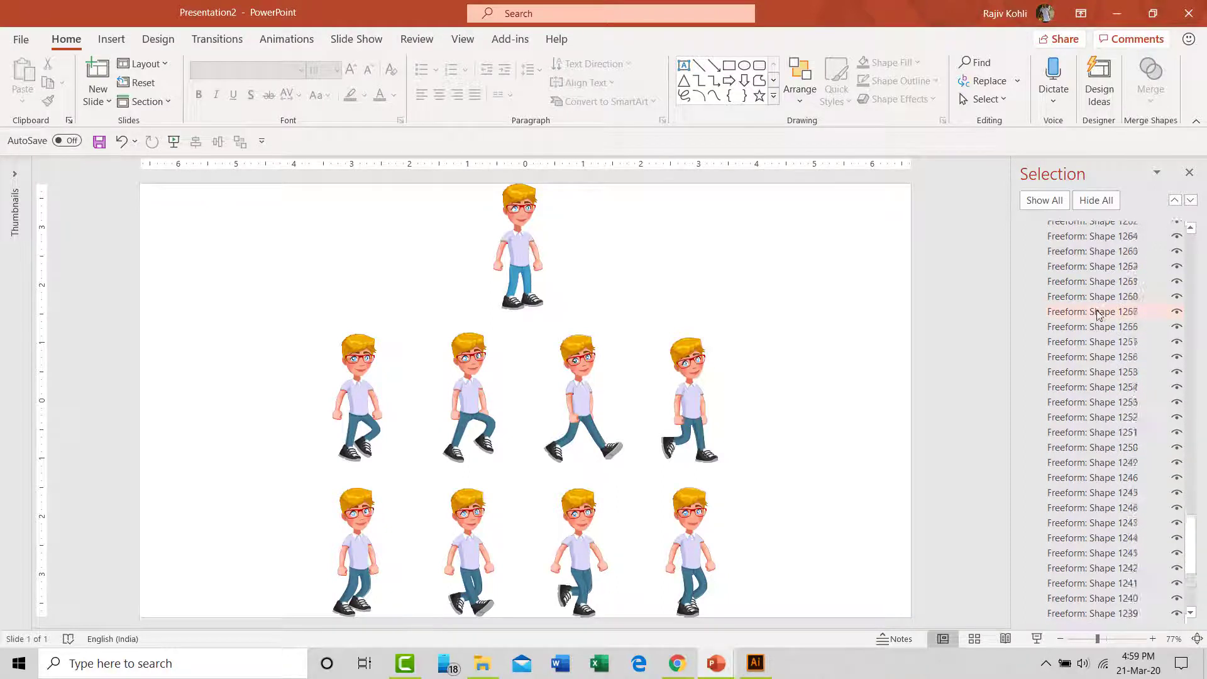
pyautogui.scroll(-4, 1097, 314)
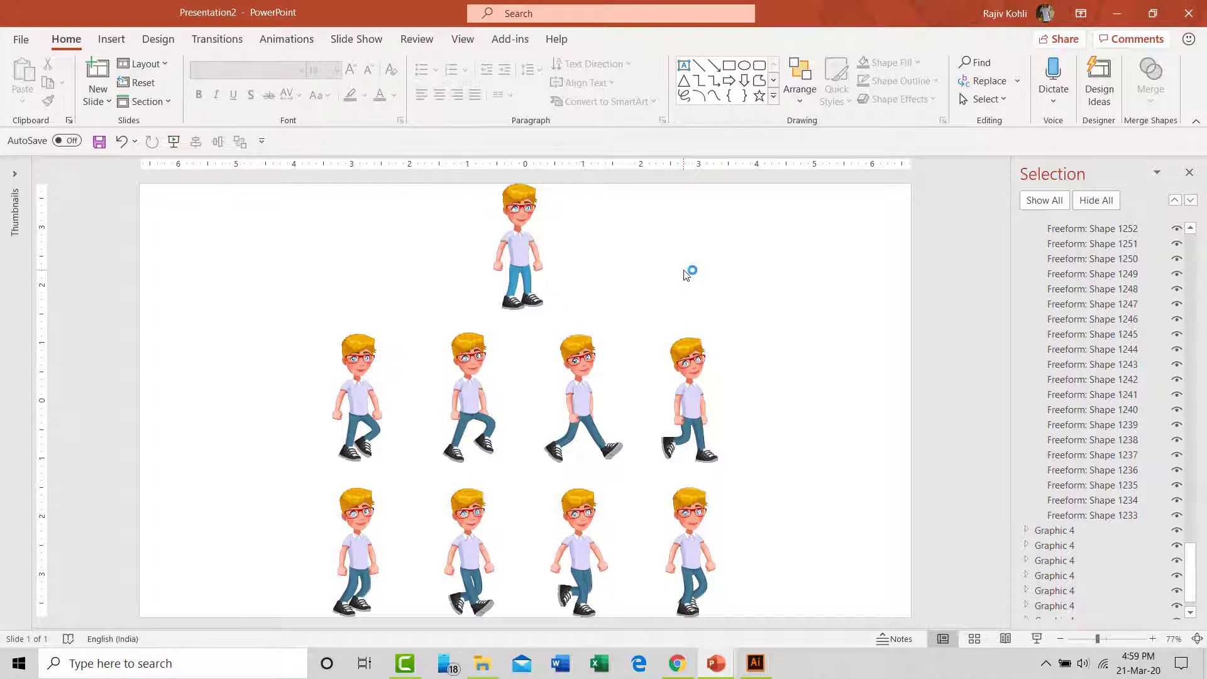
pyautogui.click(517, 242)
pyautogui.click(375, 360)
pyautogui.click(470, 362)
pyautogui.click(579, 363)
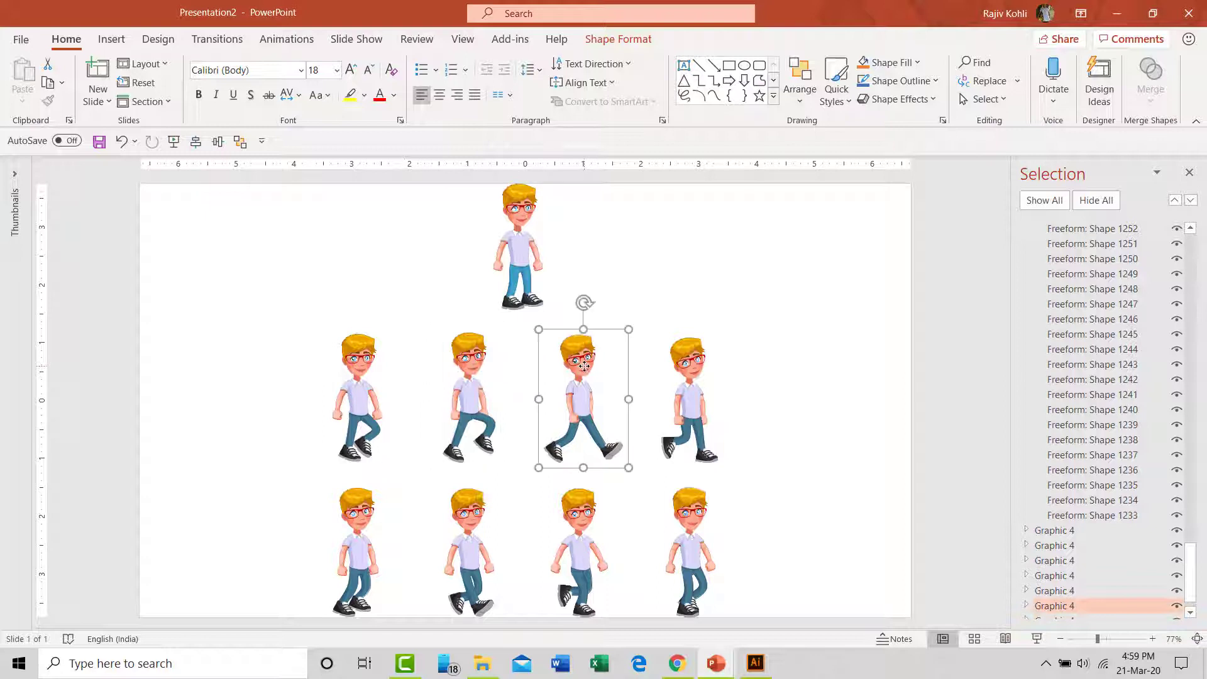
pyautogui.click(694, 369)
pyautogui.click(1026, 575)
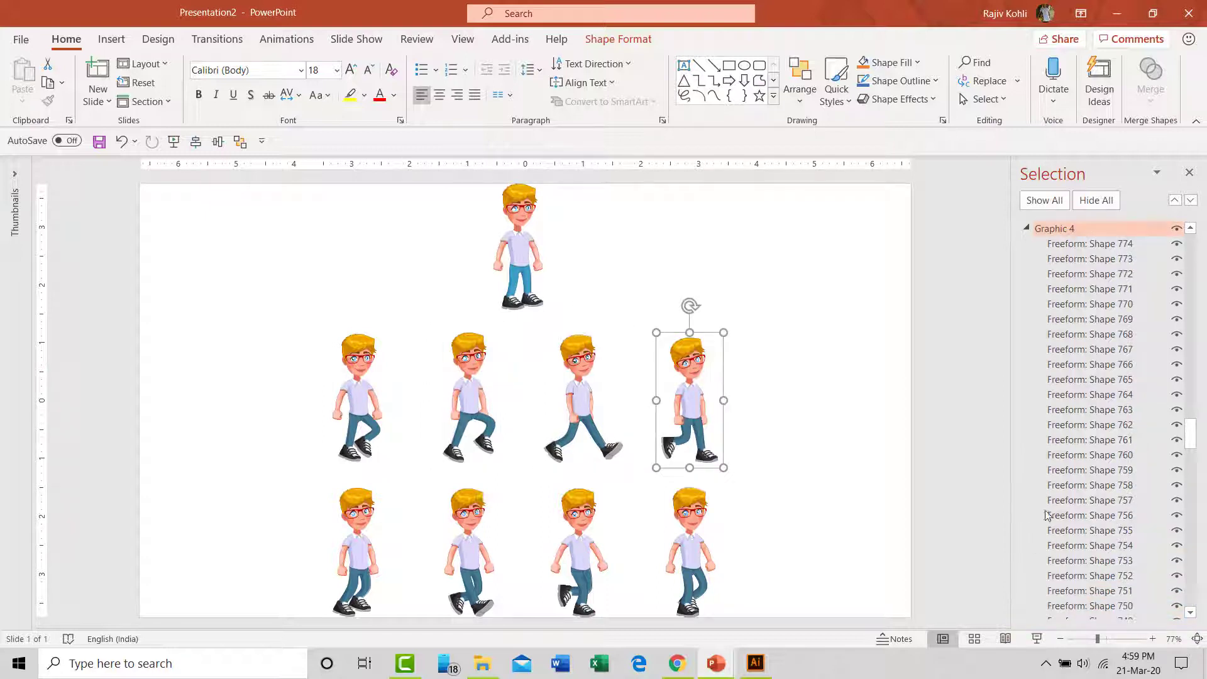
pyautogui.scroll(-2, 1085, 322)
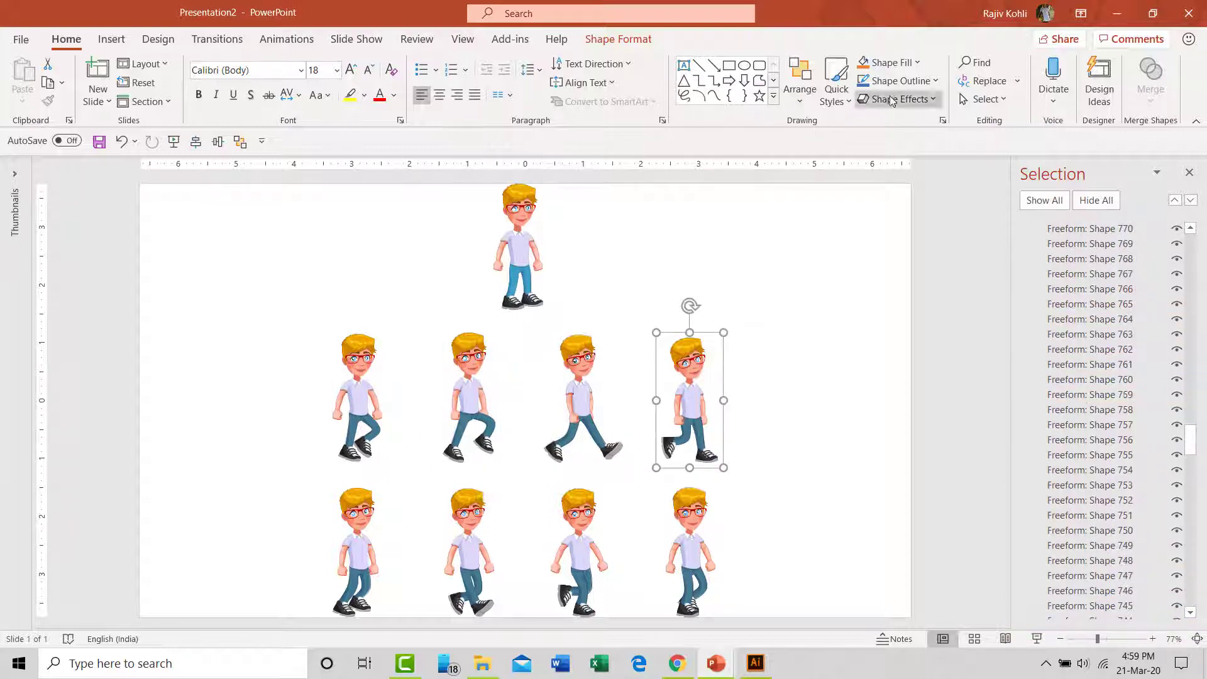
# Ungroup the fourth walking figure, test-drag its hair shape, then undo the move.
pyautogui.click(619, 39)
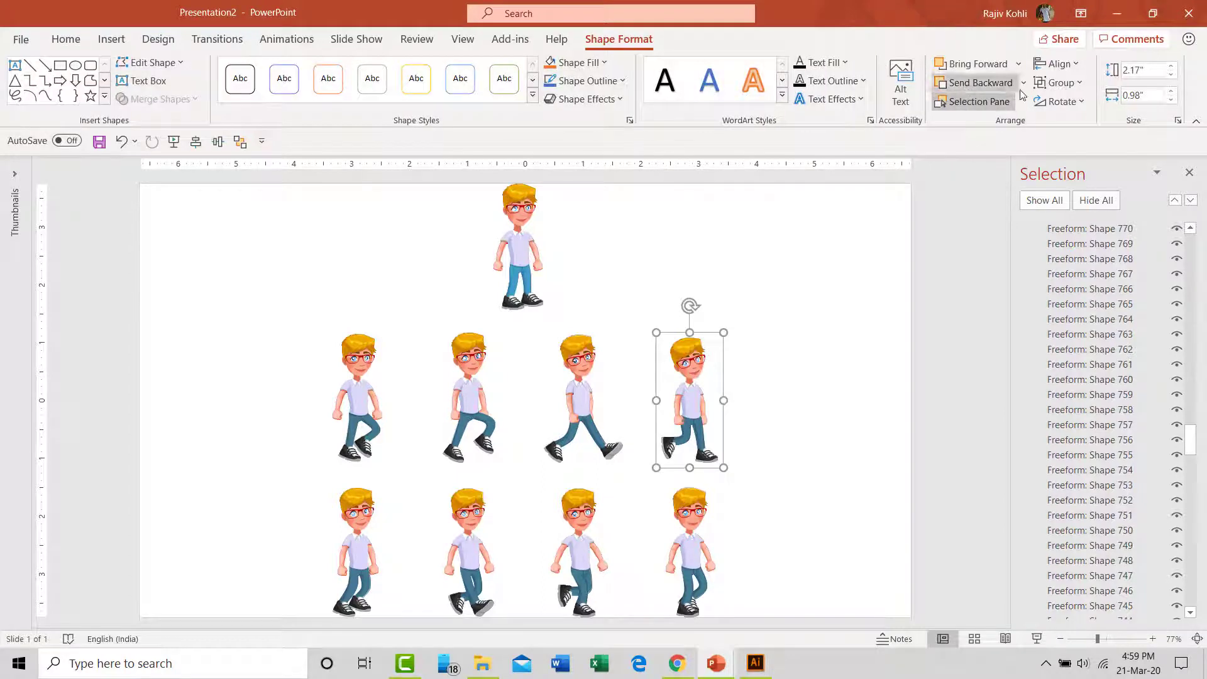
pyautogui.click(1059, 83)
pyautogui.click(1078, 151)
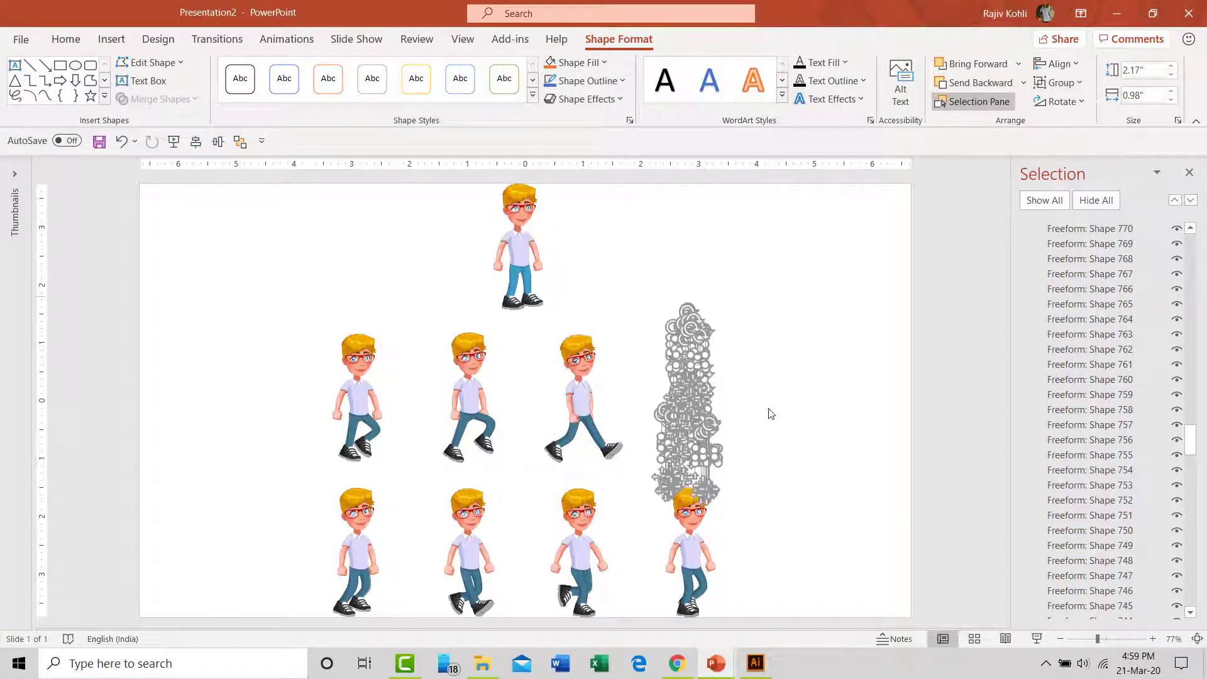
pyautogui.click(715, 329)
pyautogui.moveTo(734, 322); pyautogui.dragTo(630, 479)
pyautogui.scroll(5, 799, 409)
pyautogui.scroll(2, 799, 409)
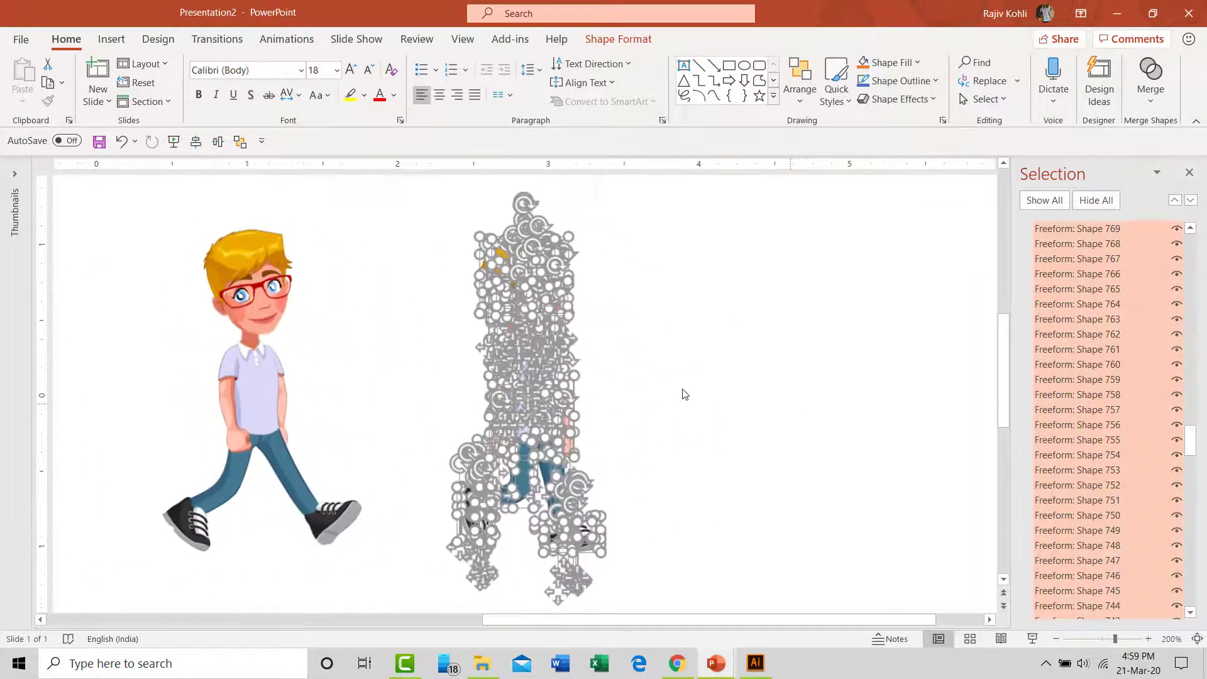
pyautogui.click(660, 358)
pyautogui.click(546, 248)
pyautogui.moveTo(545, 249); pyautogui.dragTo(633, 238)
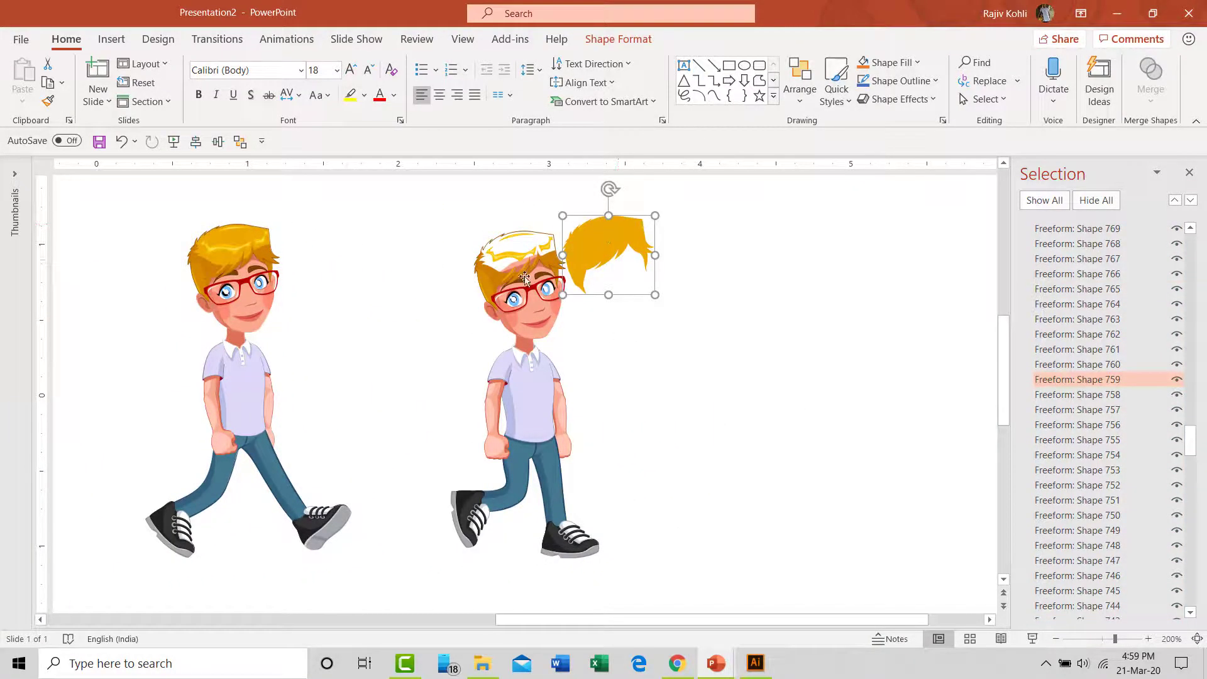
pyautogui.click(541, 323)
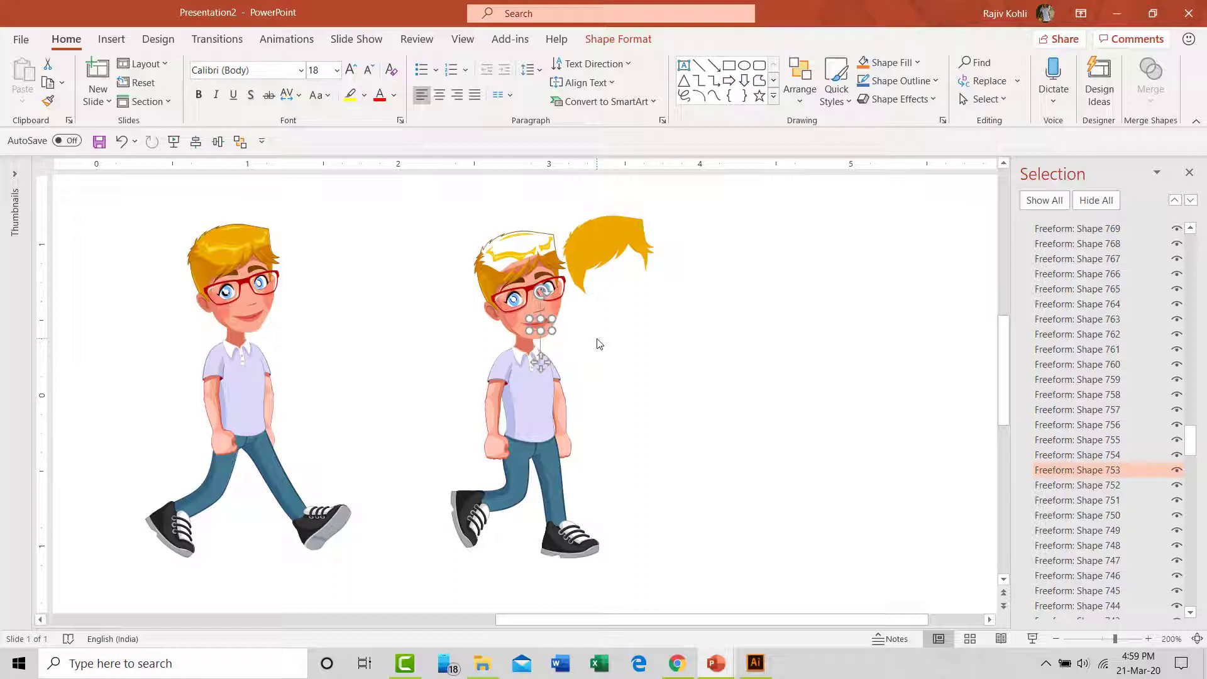
pyautogui.hotkey('ctrl', 'z')
pyautogui.hotkey('ctrl', 'z')
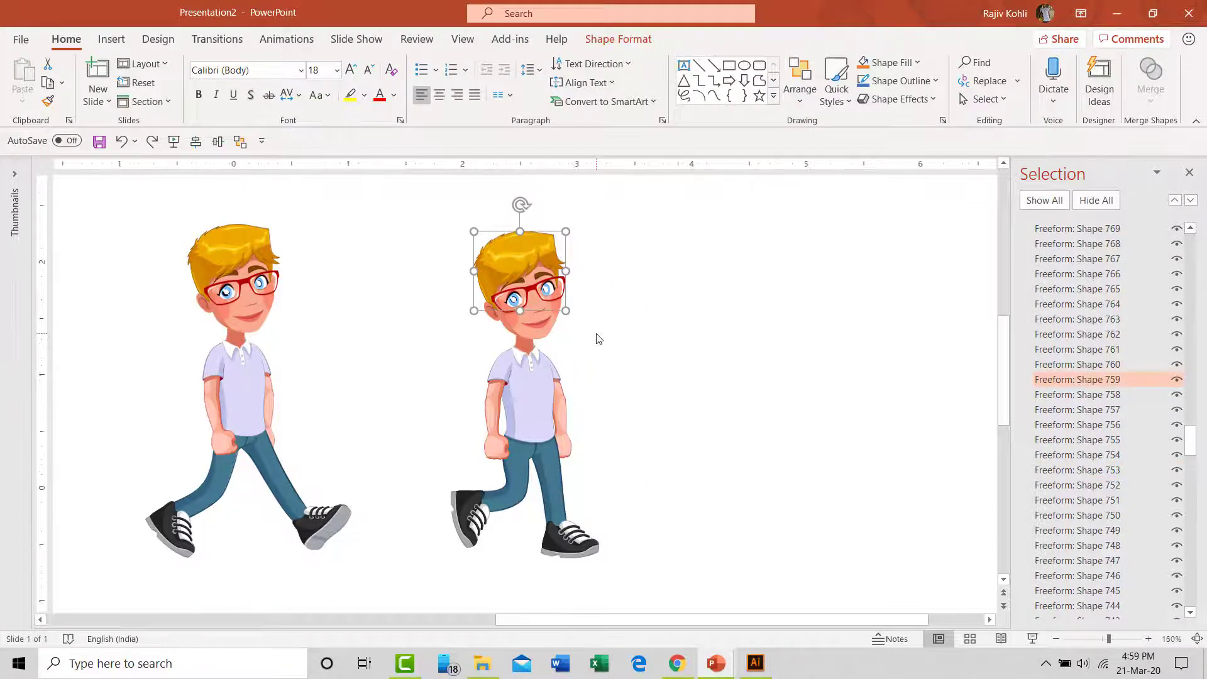
# Restore the figure, collapse the first group in the Selection Pane, and clear the selection.
pyautogui.scroll(-4, 598, 342)
pyautogui.scroll(-1, 597, 339)
pyautogui.press('Escape')
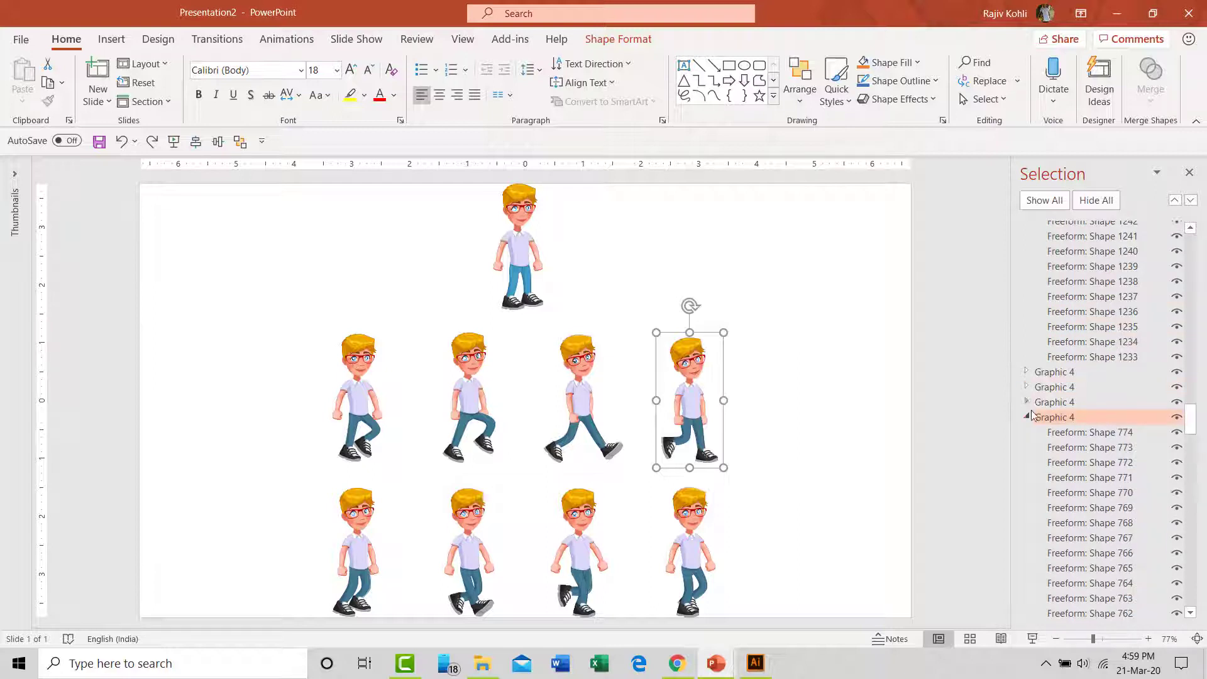
pyautogui.click(1027, 416)
pyautogui.scroll(13, 1038, 410)
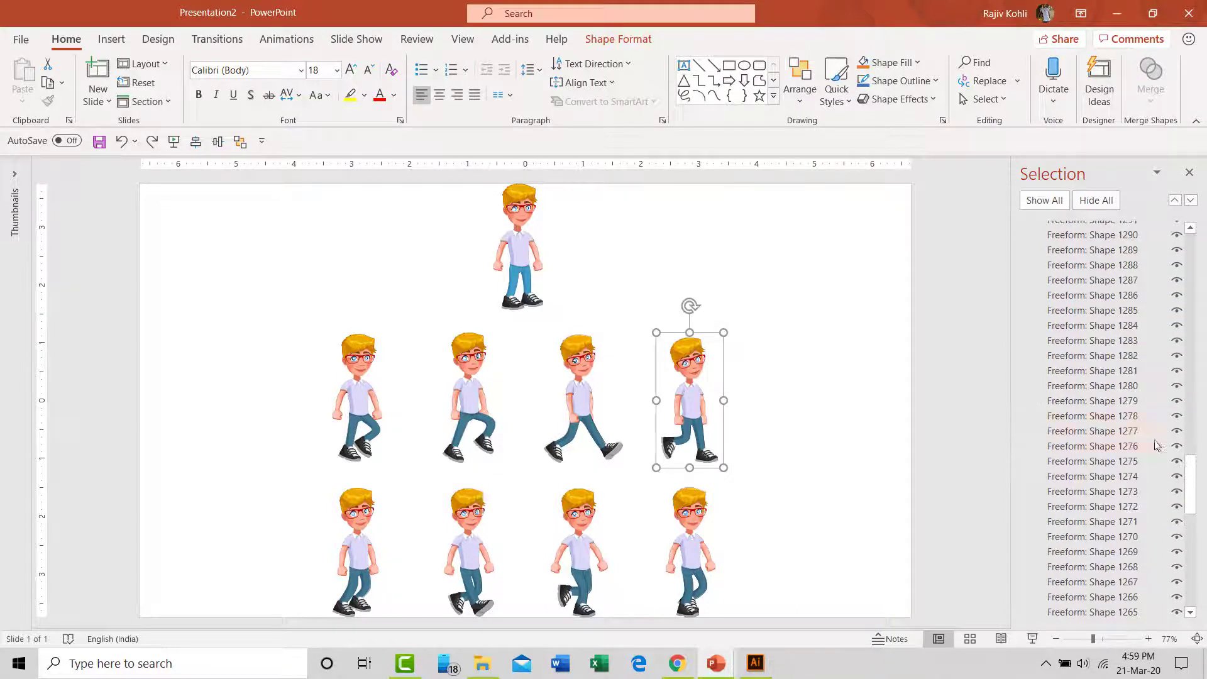
pyautogui.moveTo(1188, 475); pyautogui.dragTo(1189, 253)
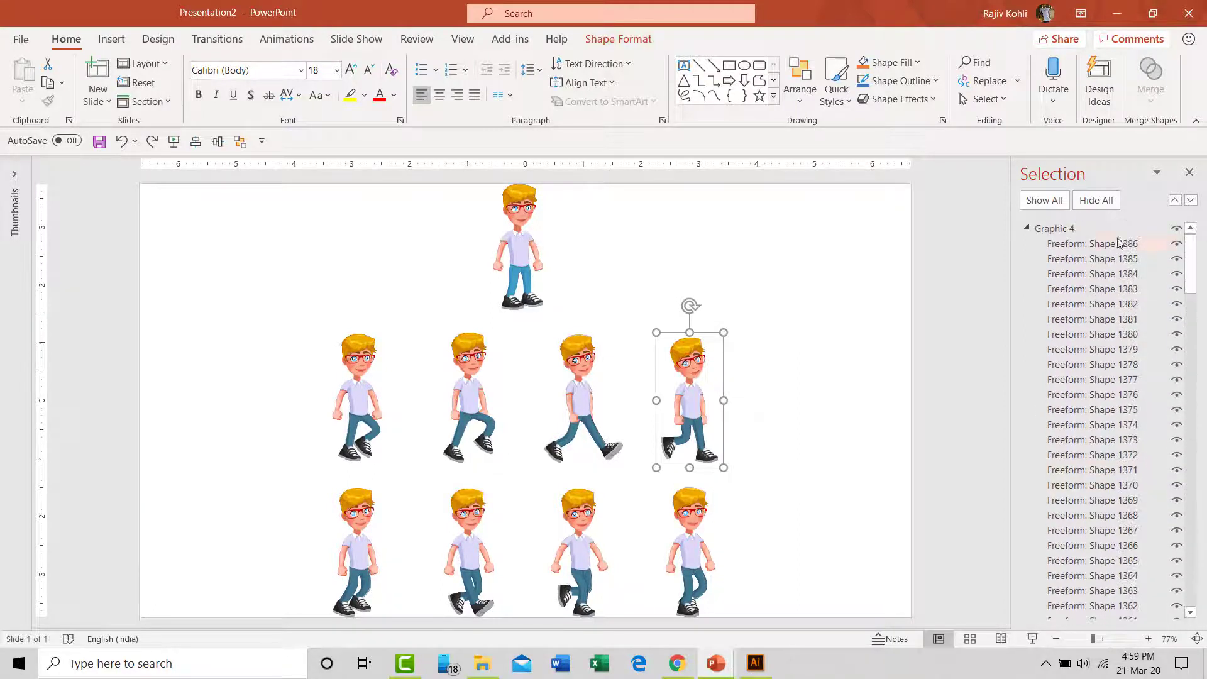
pyautogui.click(1025, 228)
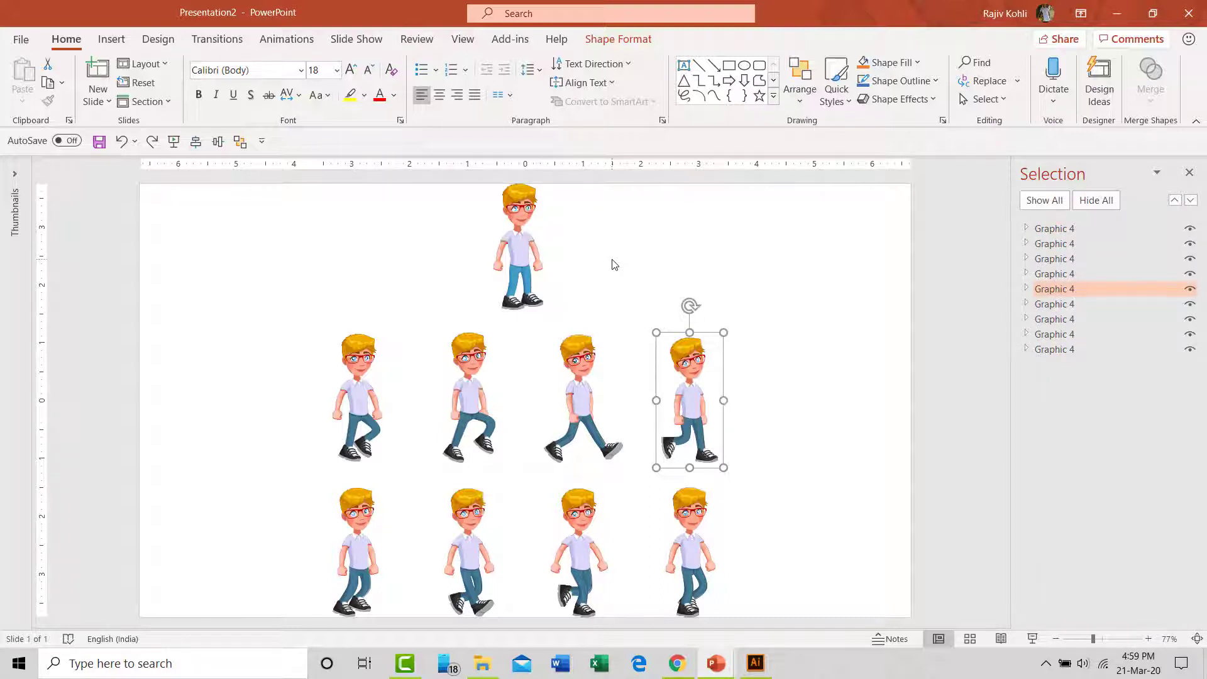
pyautogui.press('Escape')
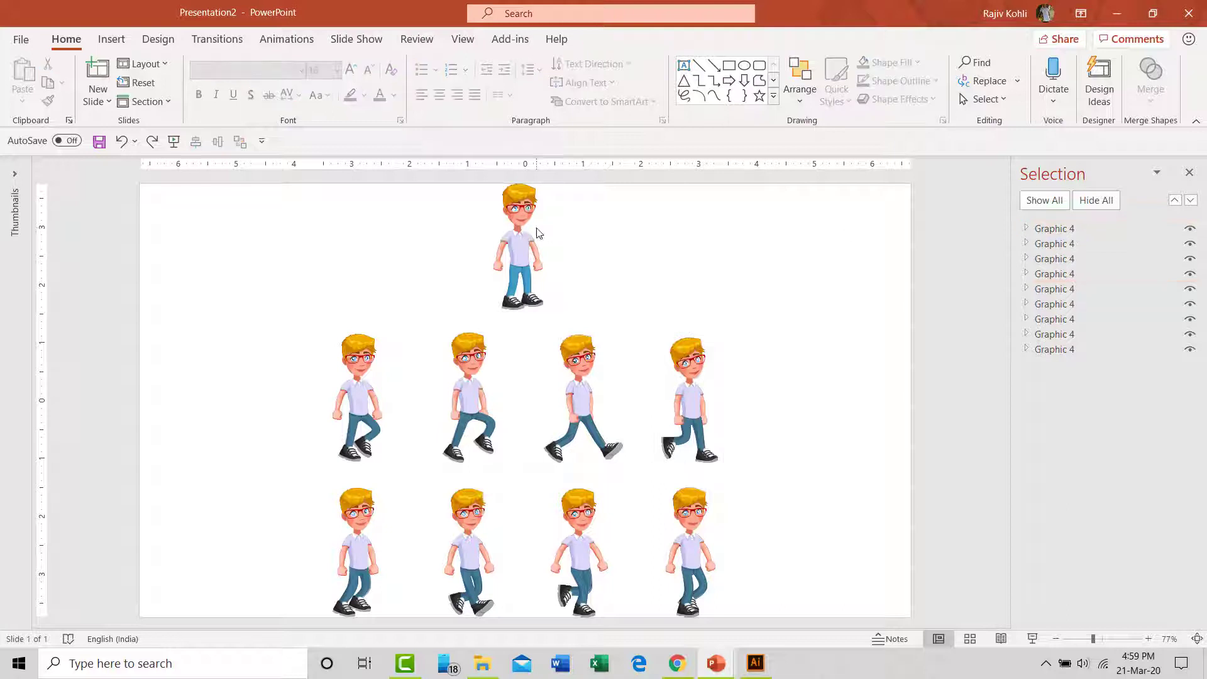
# Rename the top standing figure and the four middle-row figures Pose 1 through Pose 5.
pyautogui.click(523, 225)
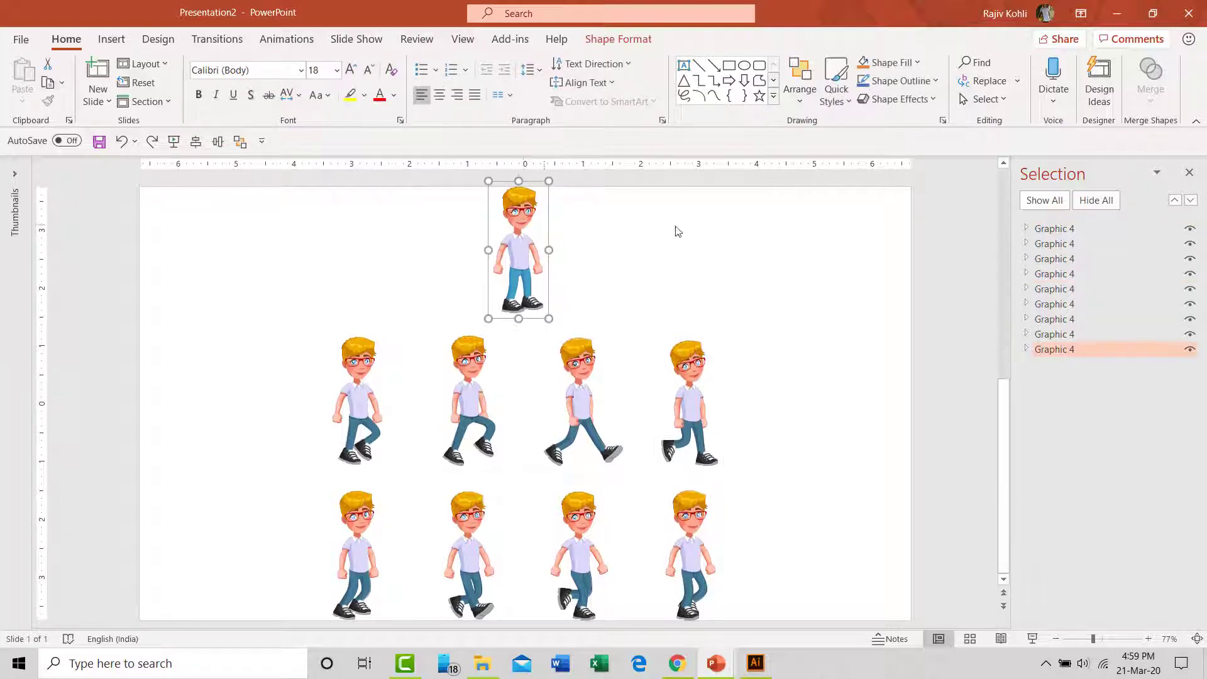
pyautogui.doubleClick(1078, 351)
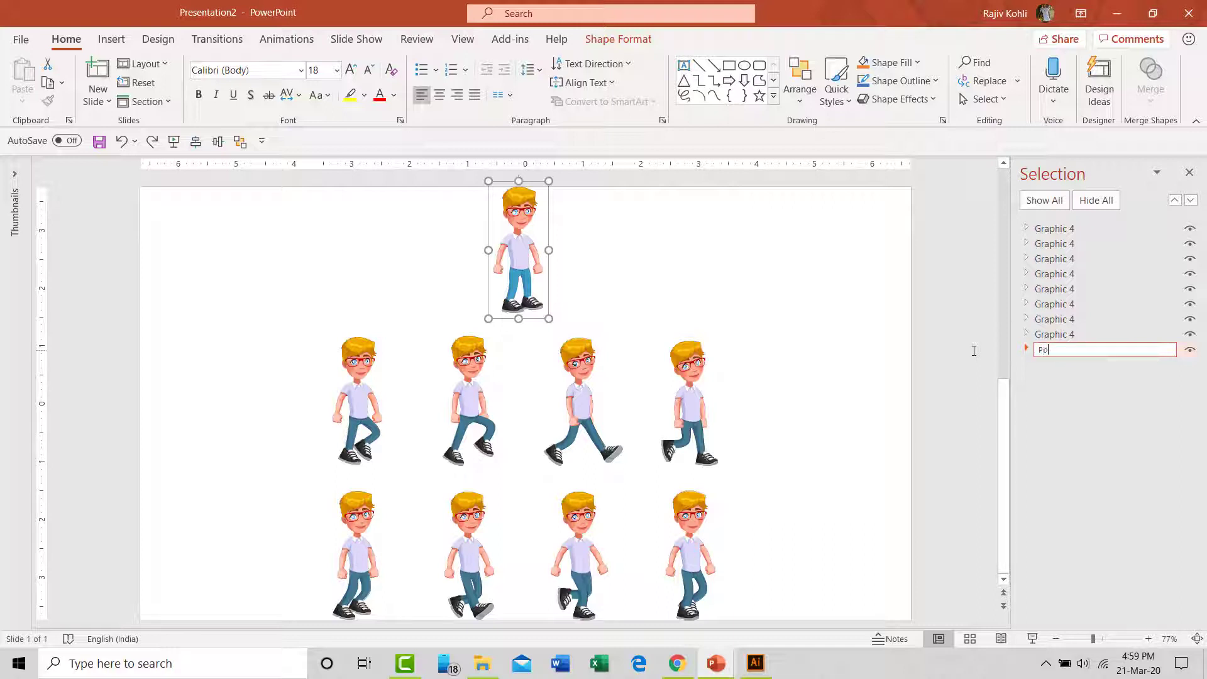
pyautogui.press('Return')
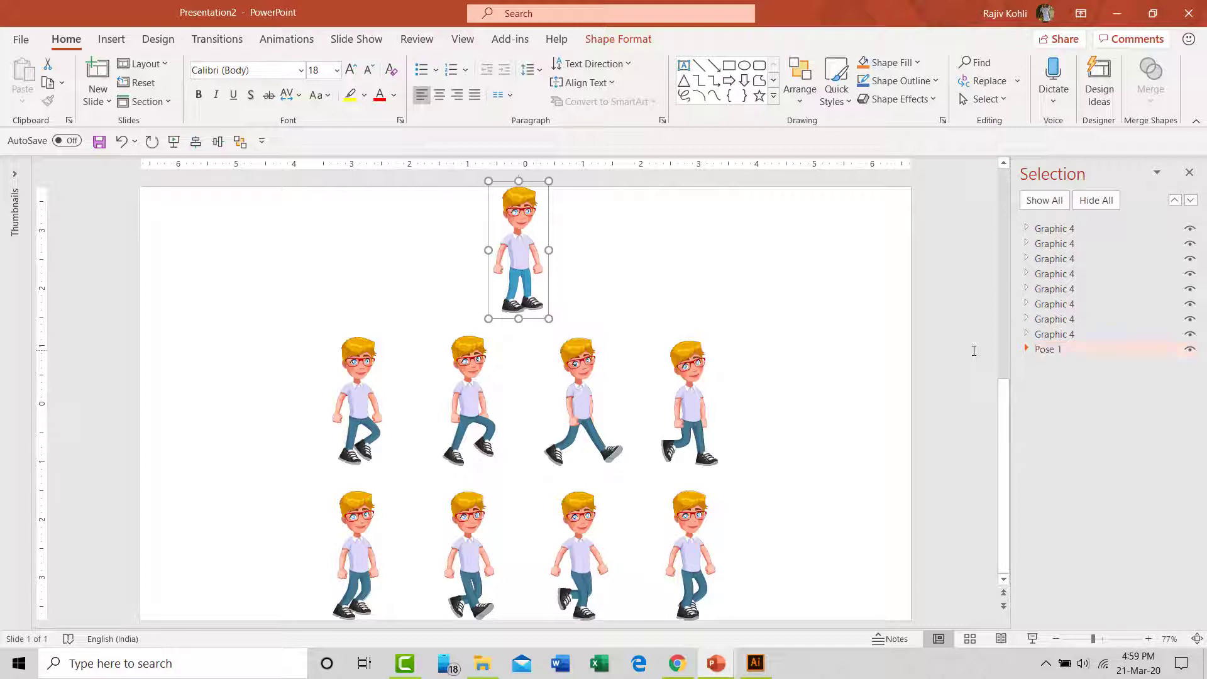
pyautogui.doubleClick(1081, 335)
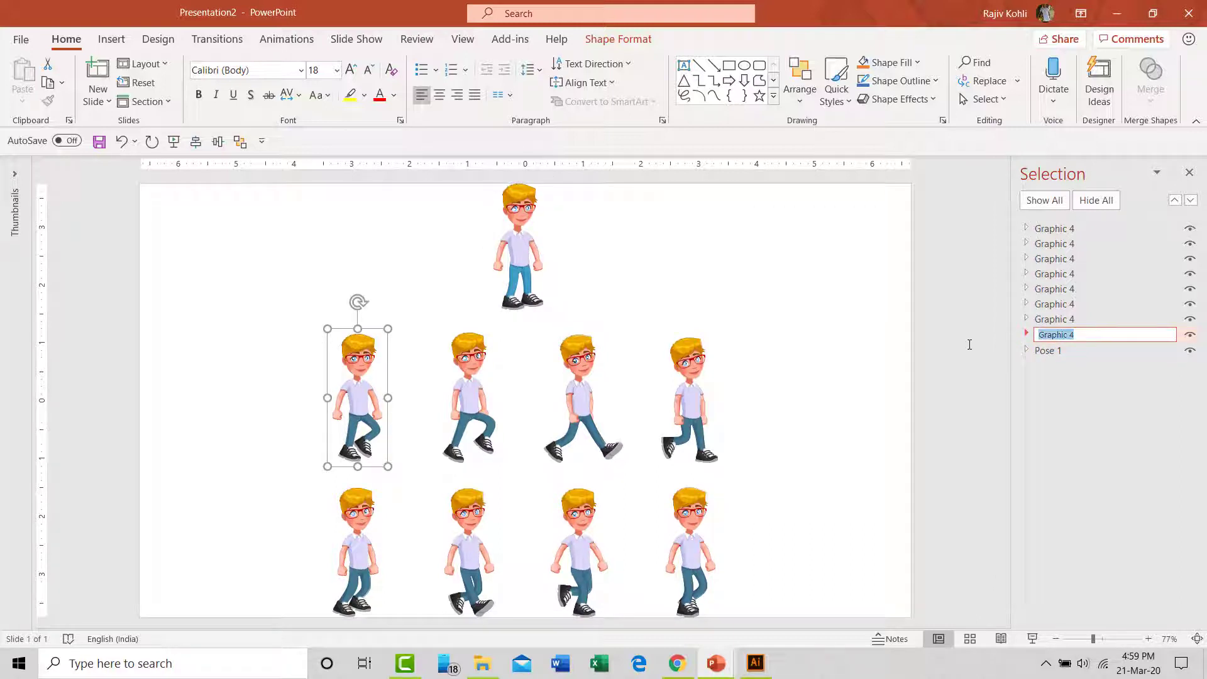
pyautogui.write('Pose 2')
pyautogui.press('Return')
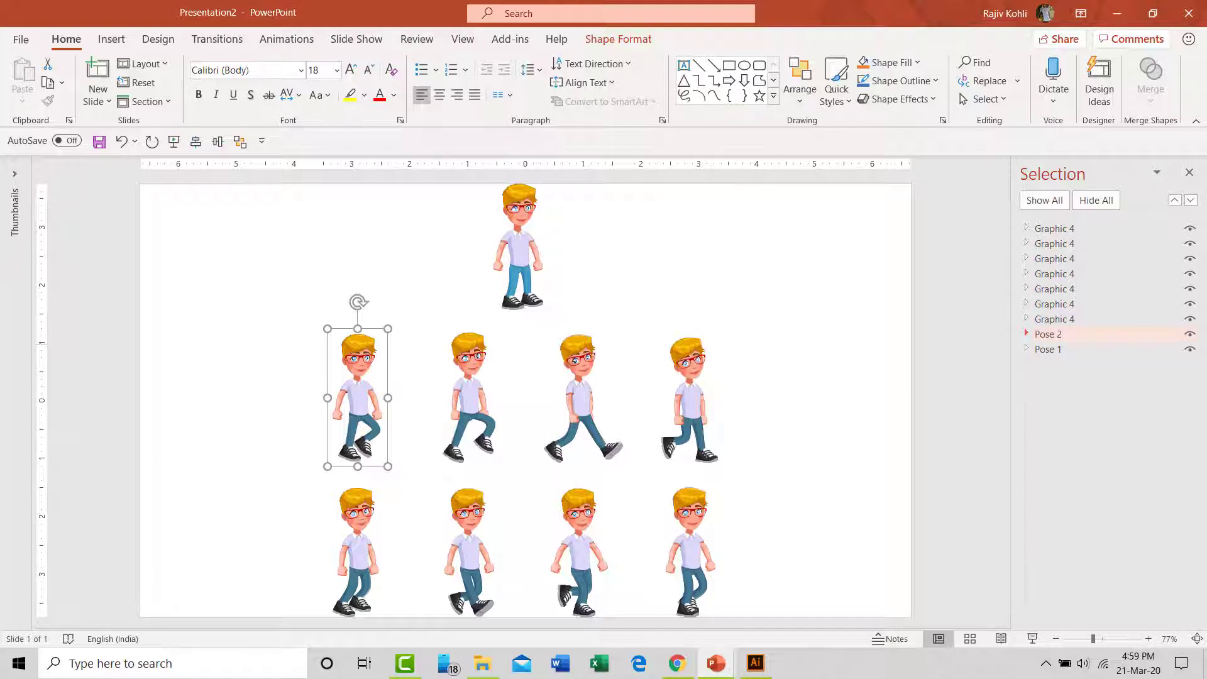
pyautogui.click(1085, 319)
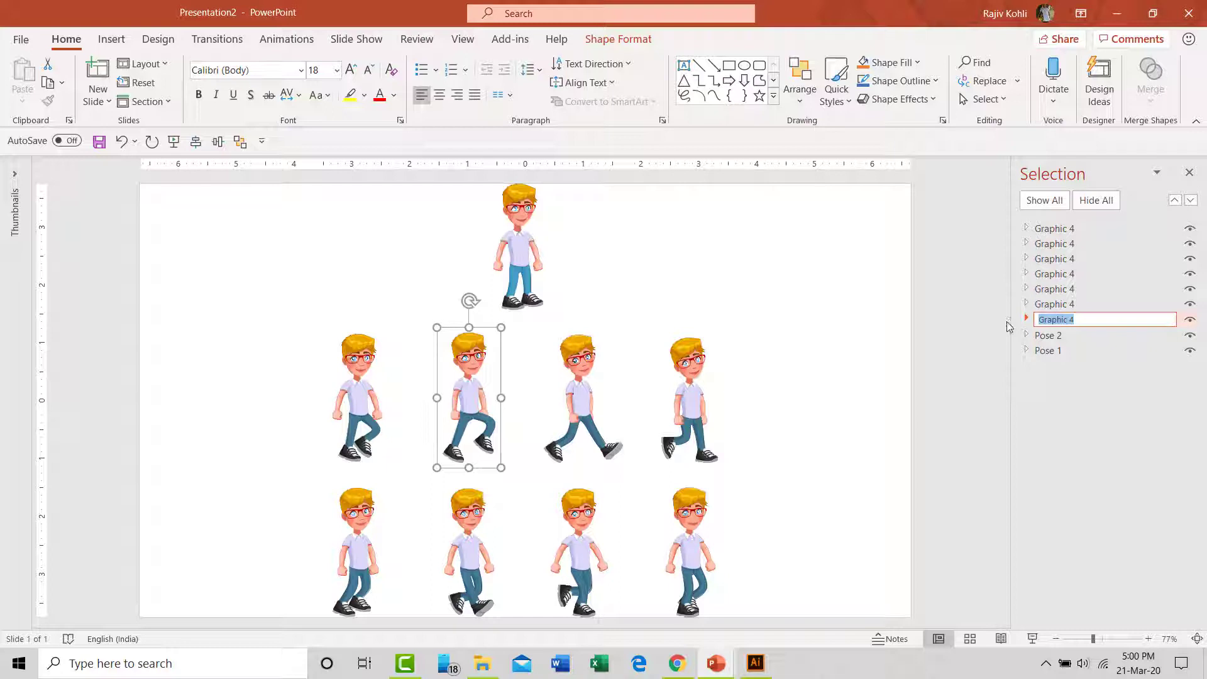
pyautogui.write('Pose 3')
pyautogui.press('Return')
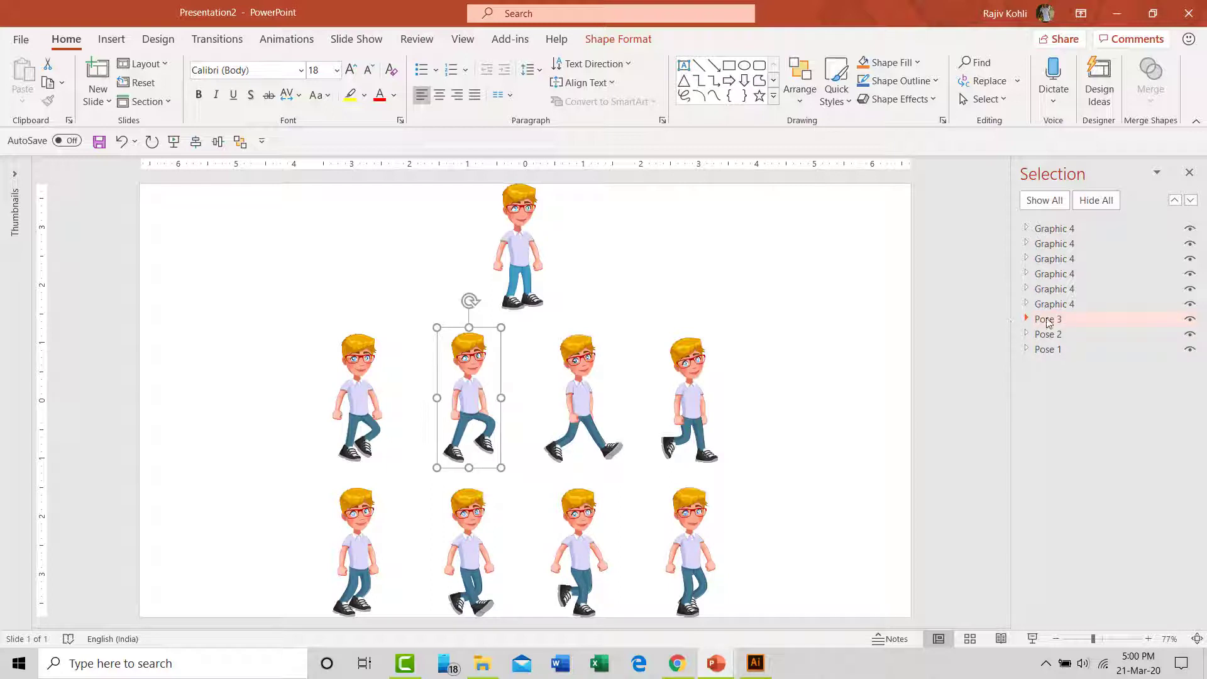
pyautogui.click(1068, 307)
pyautogui.click(1068, 307)
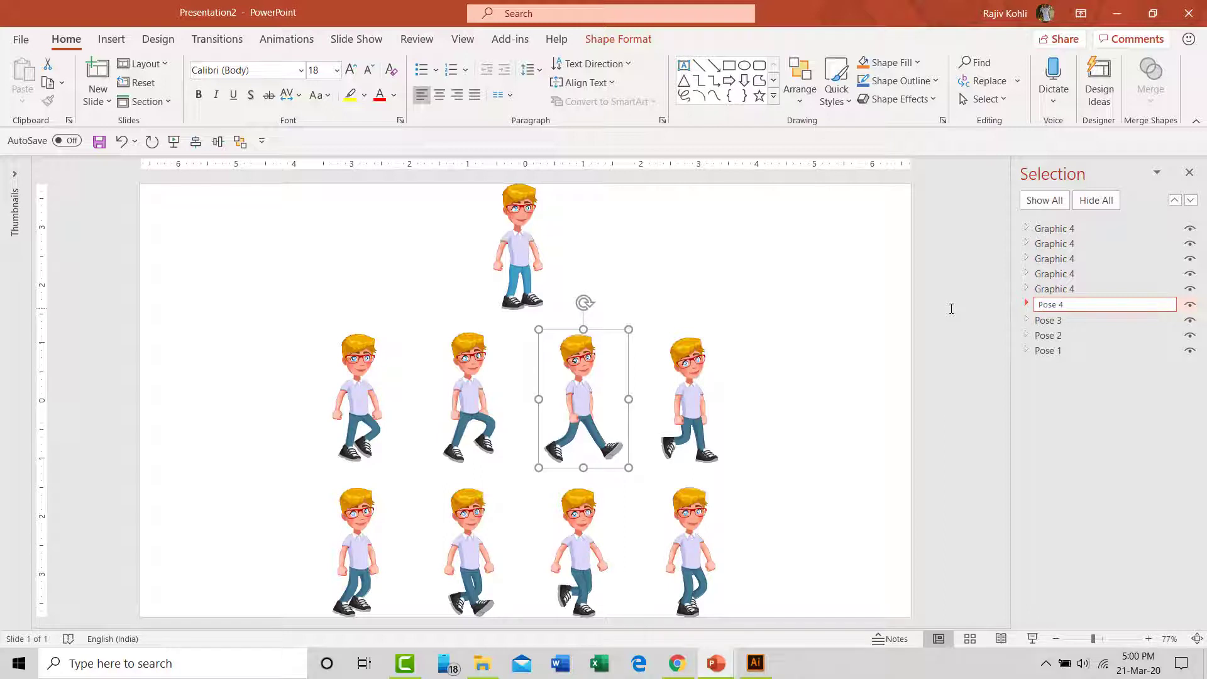
pyautogui.press('Return')
pyautogui.click(1055, 291)
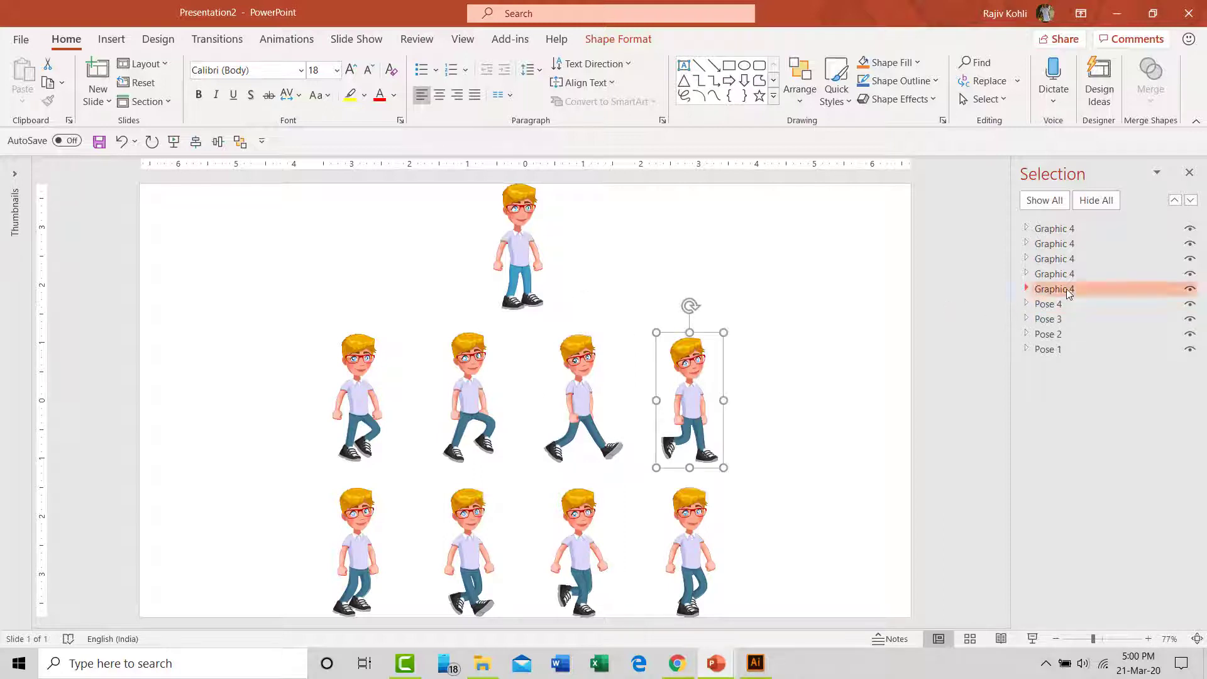
pyautogui.click(1055, 291)
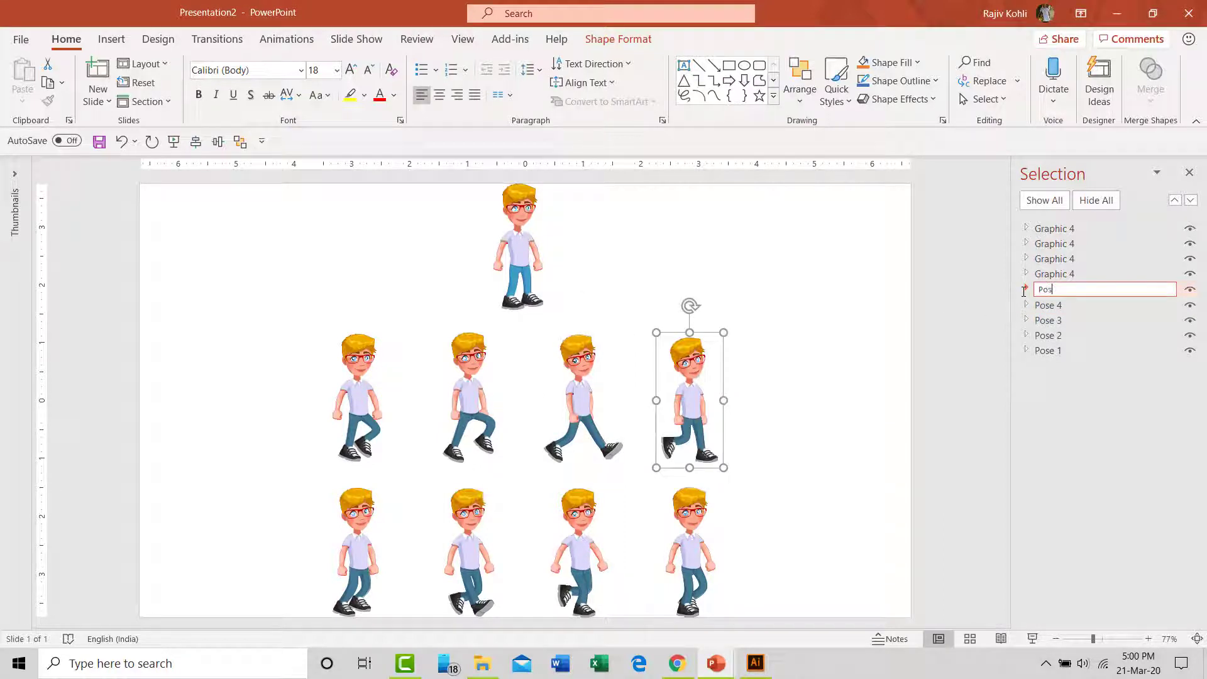
pyautogui.press('Return')
# Rename the remaining Graphic 4 figures Pose 6, Pose 7, Pose 8 and Pose 9.
pyautogui.click(1071, 274)
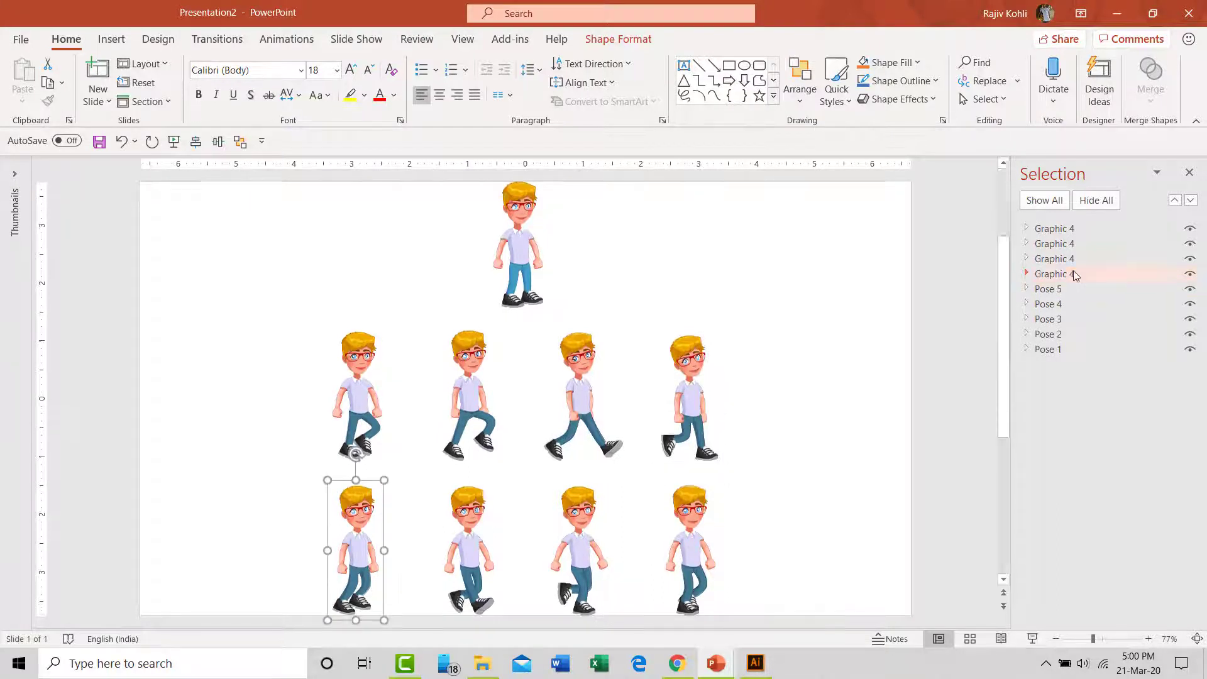
pyautogui.click(1072, 274)
pyautogui.press('Return')
pyautogui.click(1056, 259)
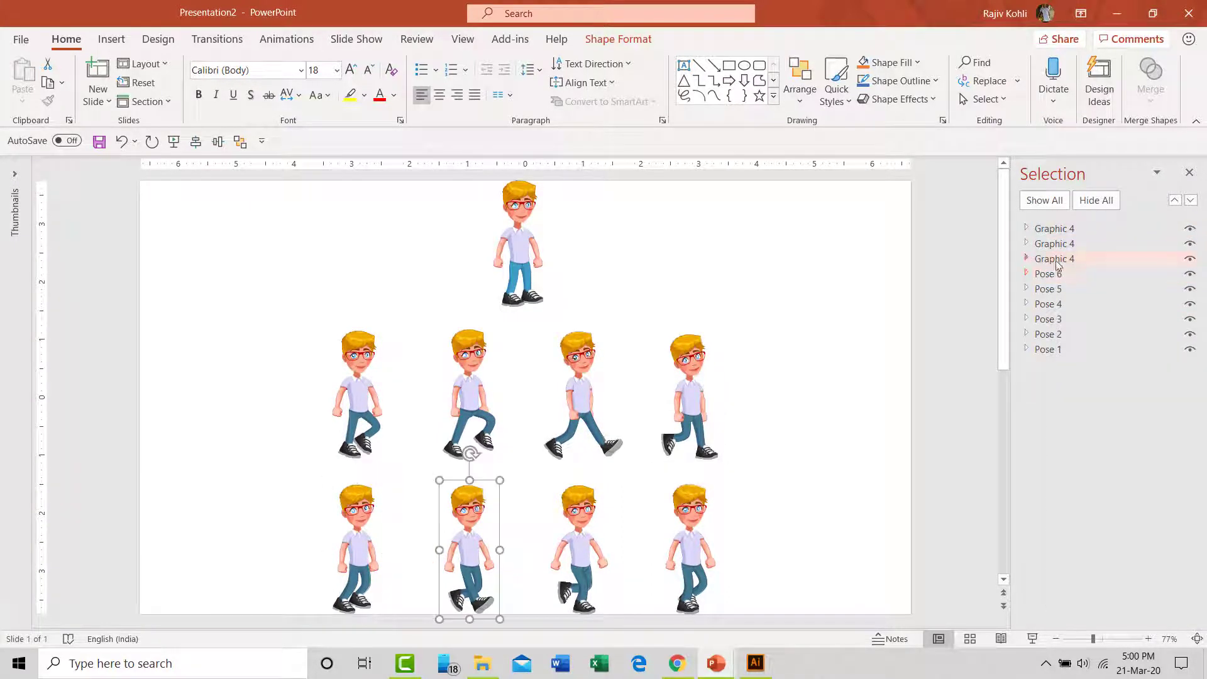
pyautogui.click(1056, 258)
pyautogui.write('Pose 7')
pyautogui.press('Return')
pyautogui.click(1056, 243)
pyautogui.click(1056, 243)
pyautogui.write('Pose 8')
pyautogui.press('Return')
pyautogui.click(1048, 228)
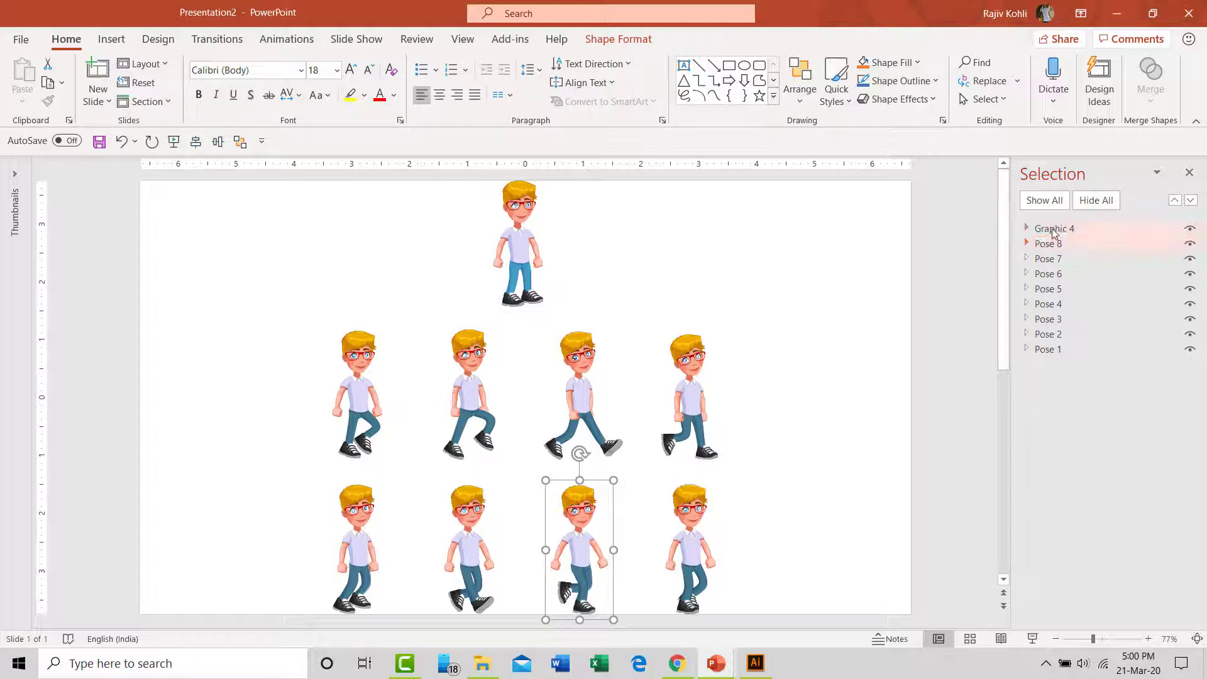
pyautogui.click(1048, 228)
pyautogui.write('Pose 9')
pyautogui.press('Return')
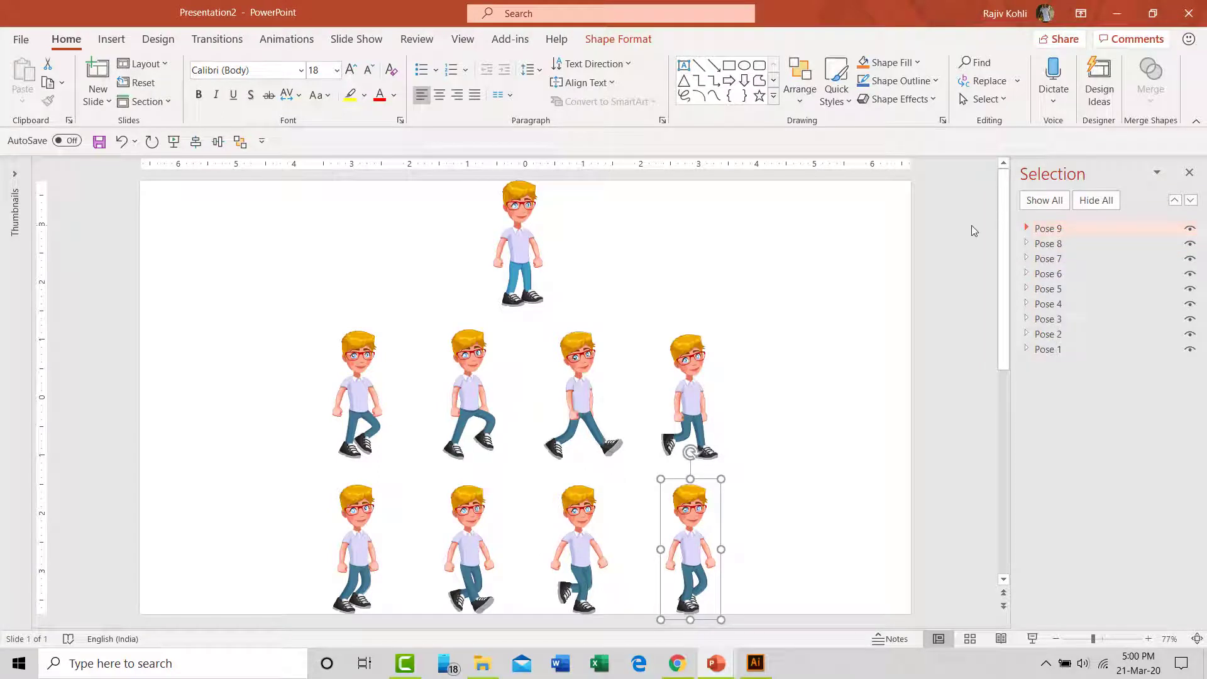
pyautogui.moveTo(727, 661)
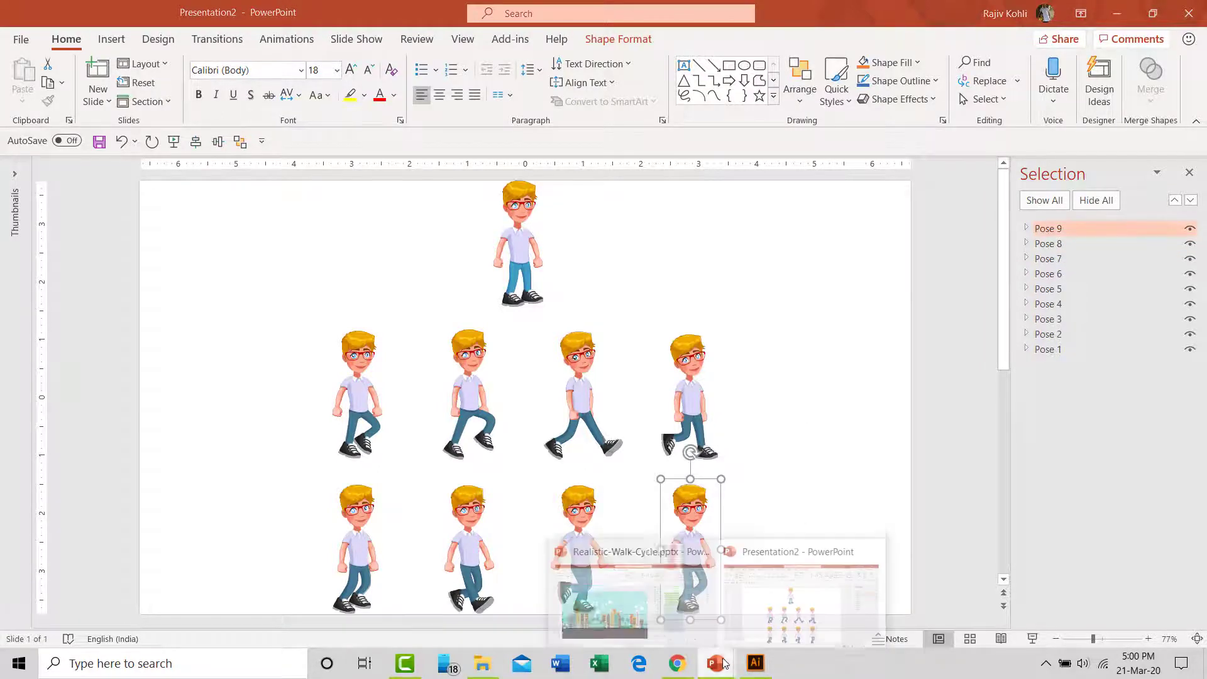
pyautogui.click(653, 605)
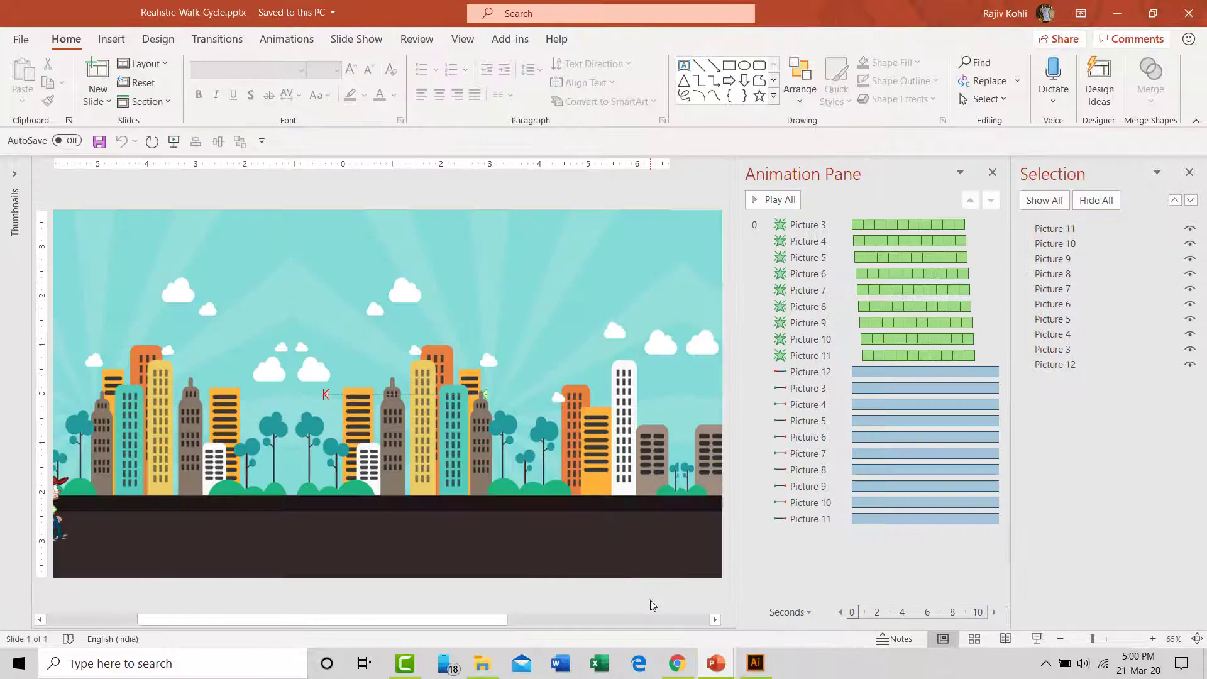
pyautogui.click(69, 491)
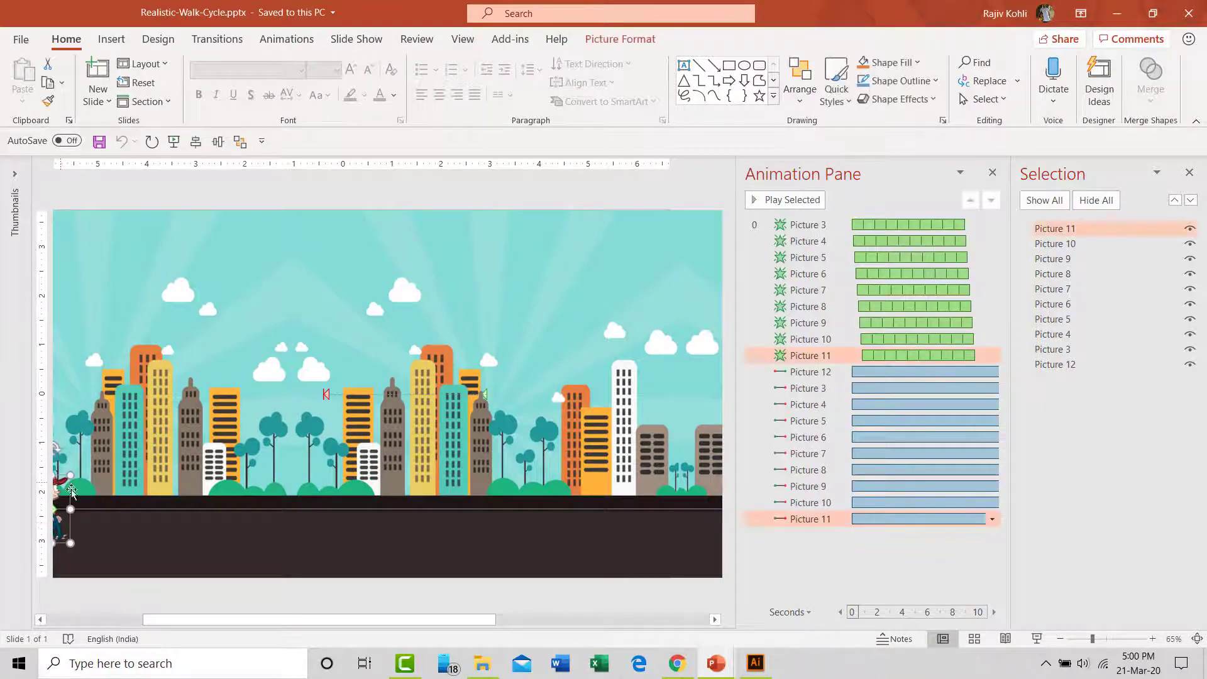
pyautogui.click(288, 40)
pyautogui.click(39, 619)
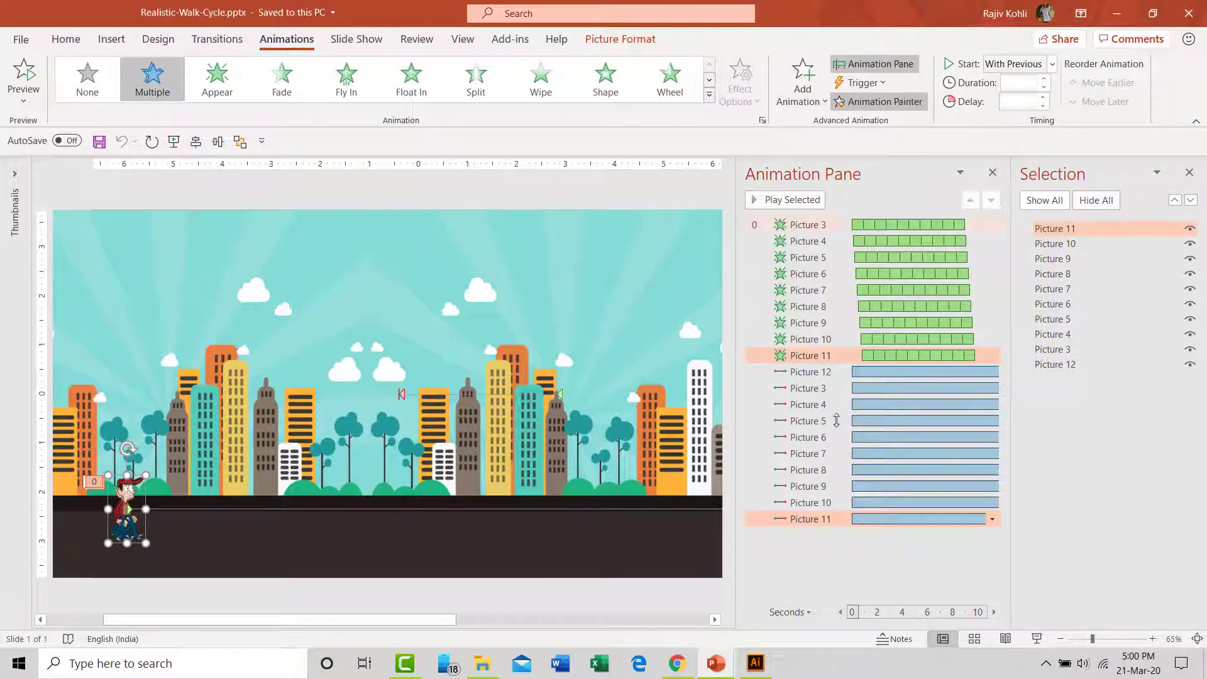
pyautogui.moveTo(716, 673)
pyautogui.click(790, 615)
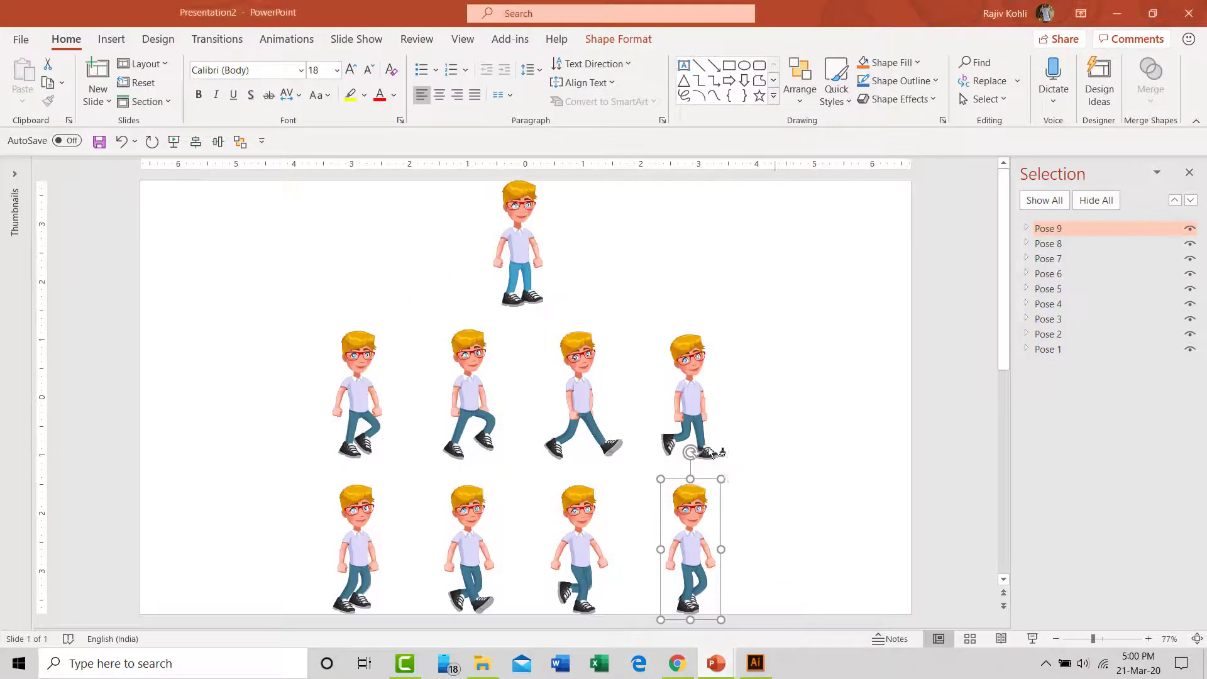
# Copy Pose 1's animations onto Poses 2 through 9 with the Animation Painter.
pyautogui.click(527, 242)
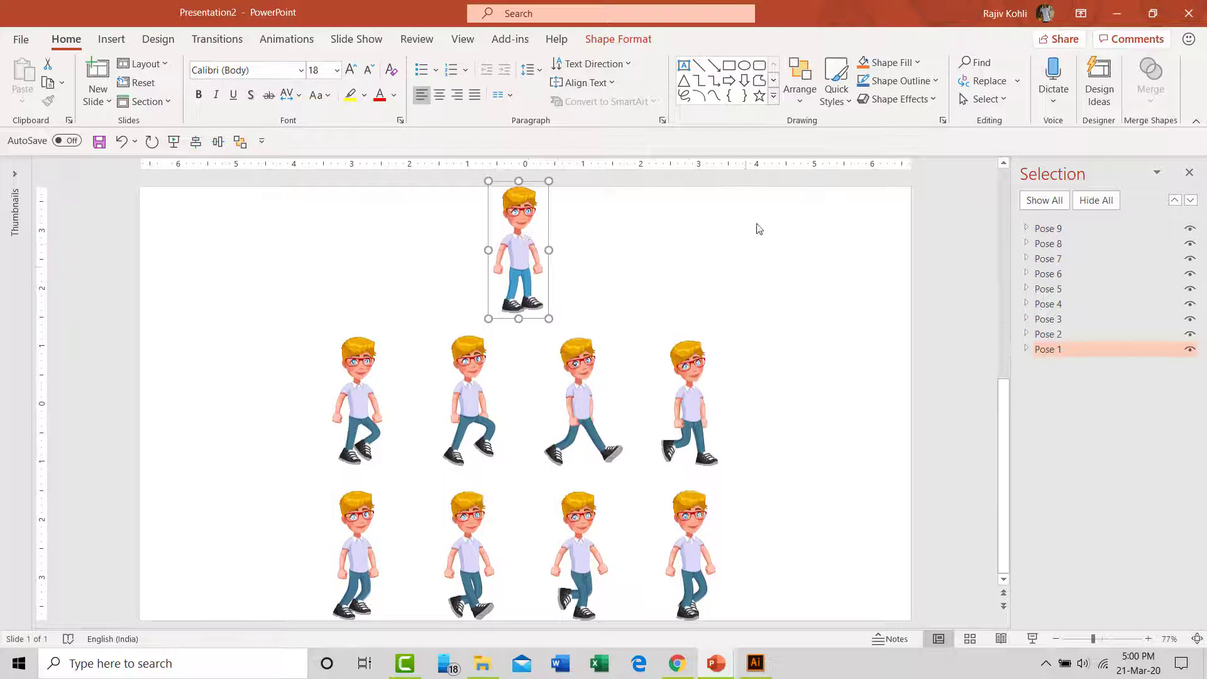
pyautogui.click(302, 42)
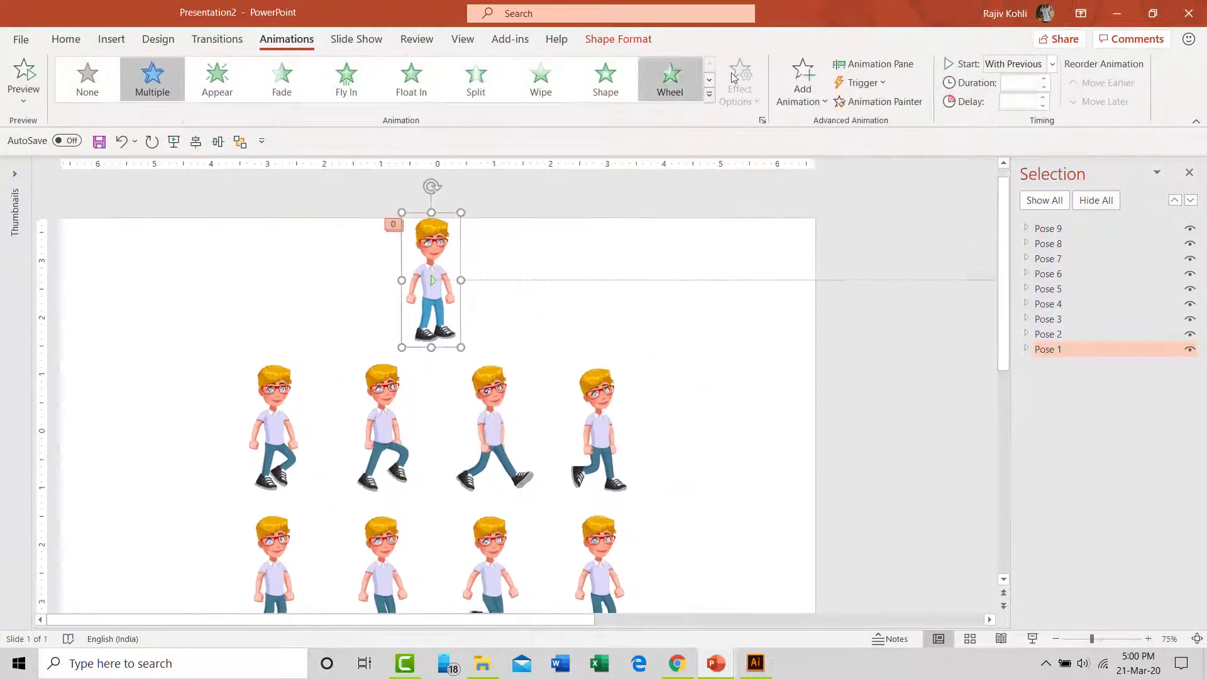
pyautogui.click(866, 65)
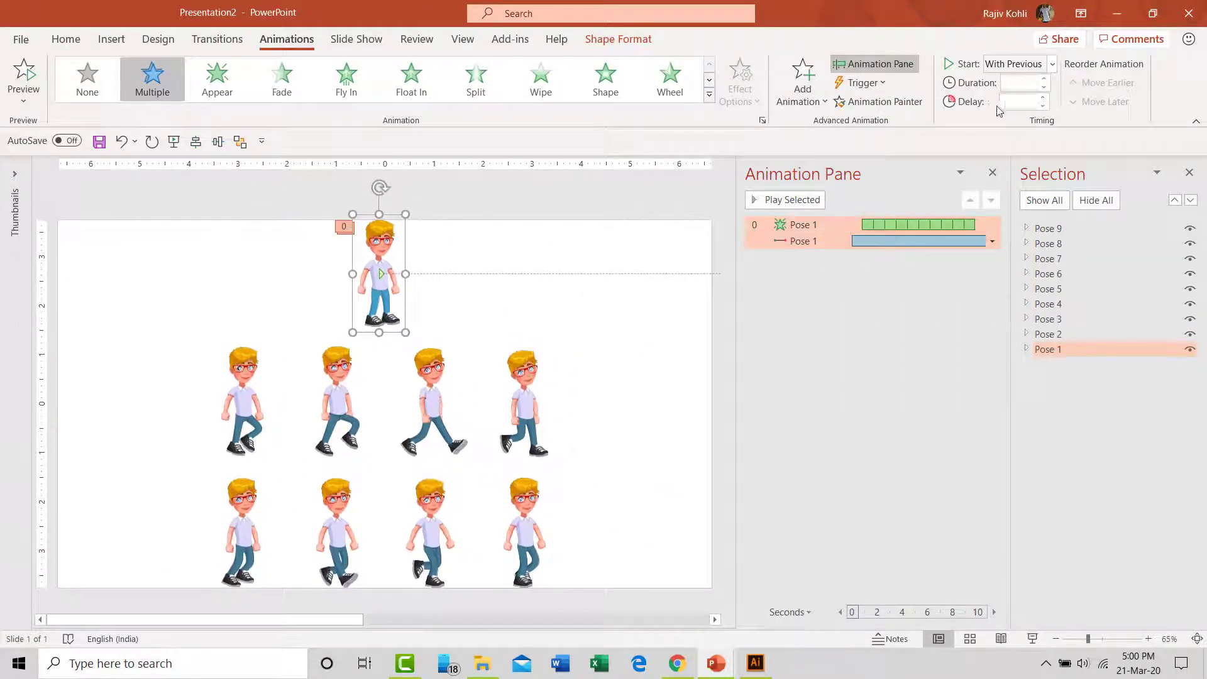
pyautogui.click(881, 101)
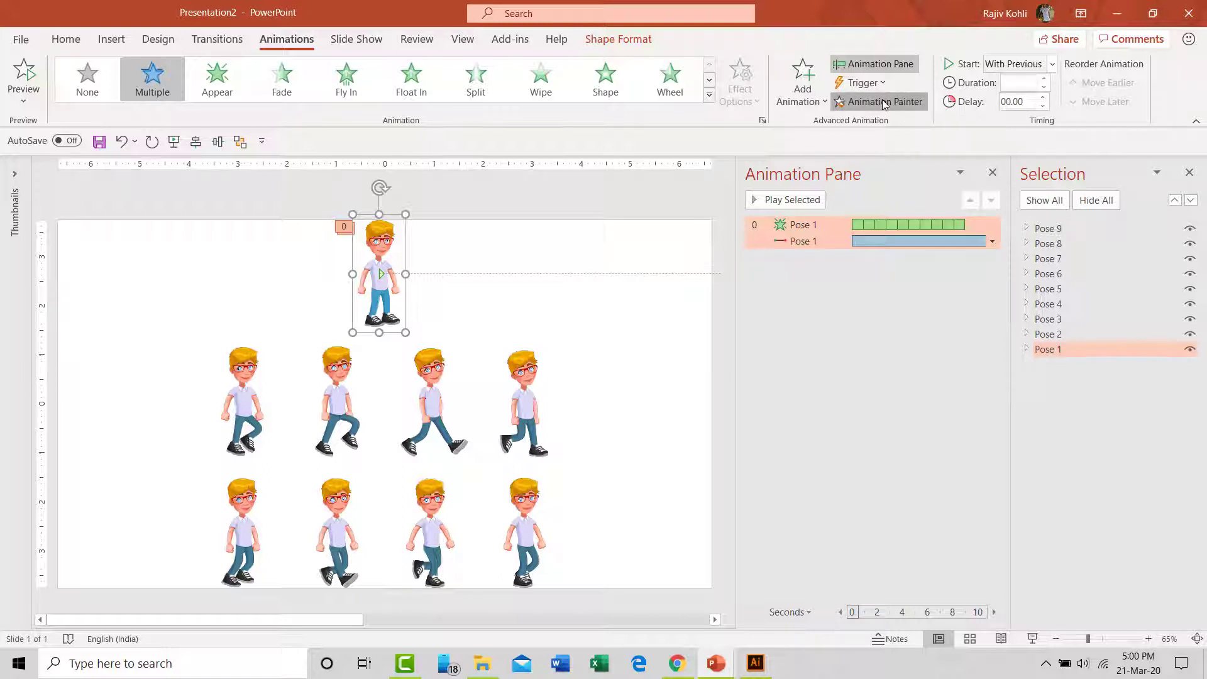
pyautogui.click(250, 382)
pyautogui.click(334, 369)
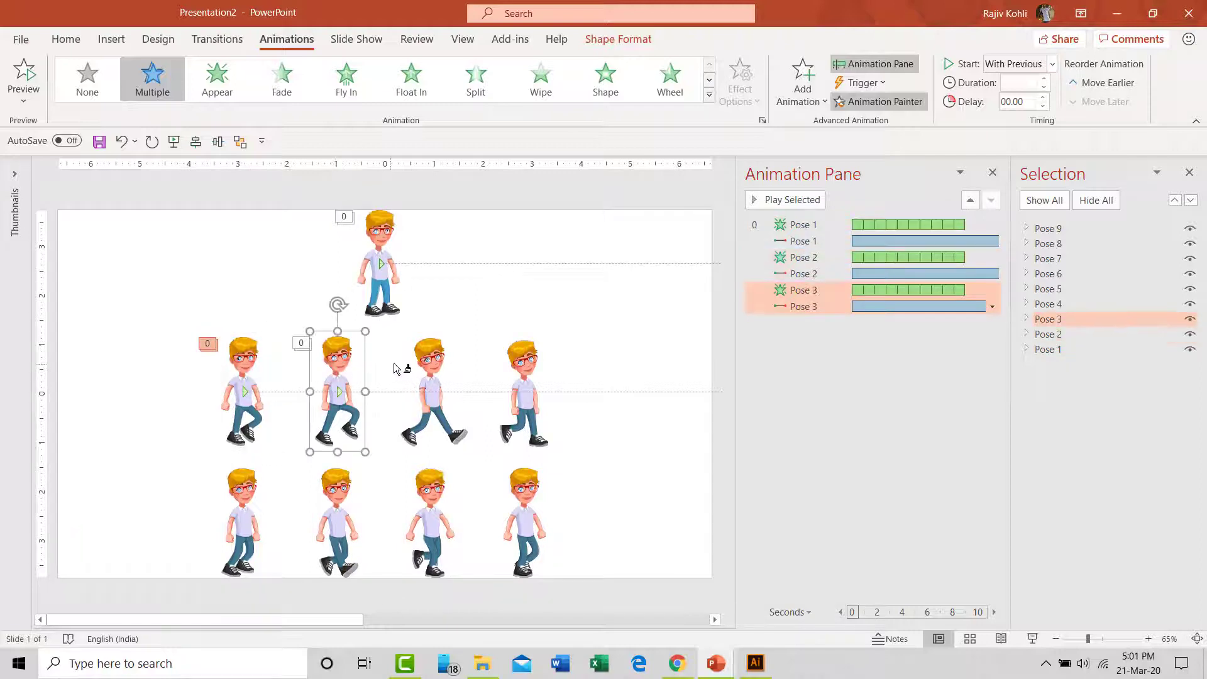
pyautogui.click(433, 371)
pyautogui.click(524, 377)
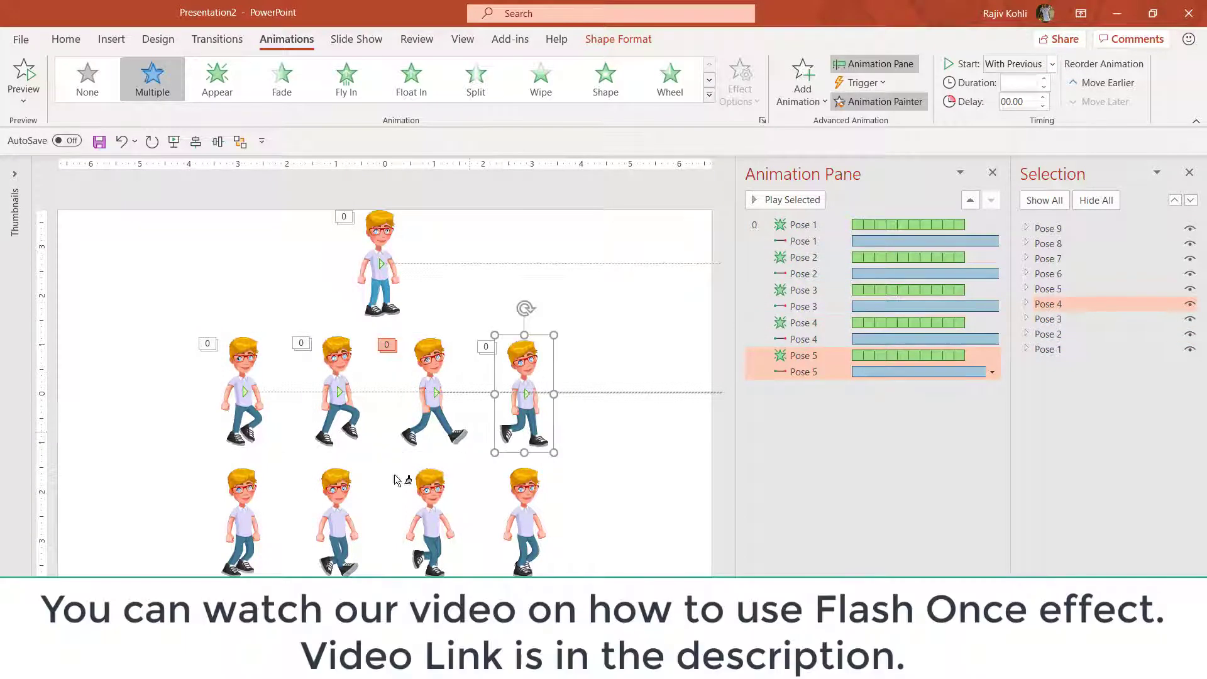
pyautogui.click(340, 494)
pyautogui.click(428, 499)
pyautogui.click(529, 487)
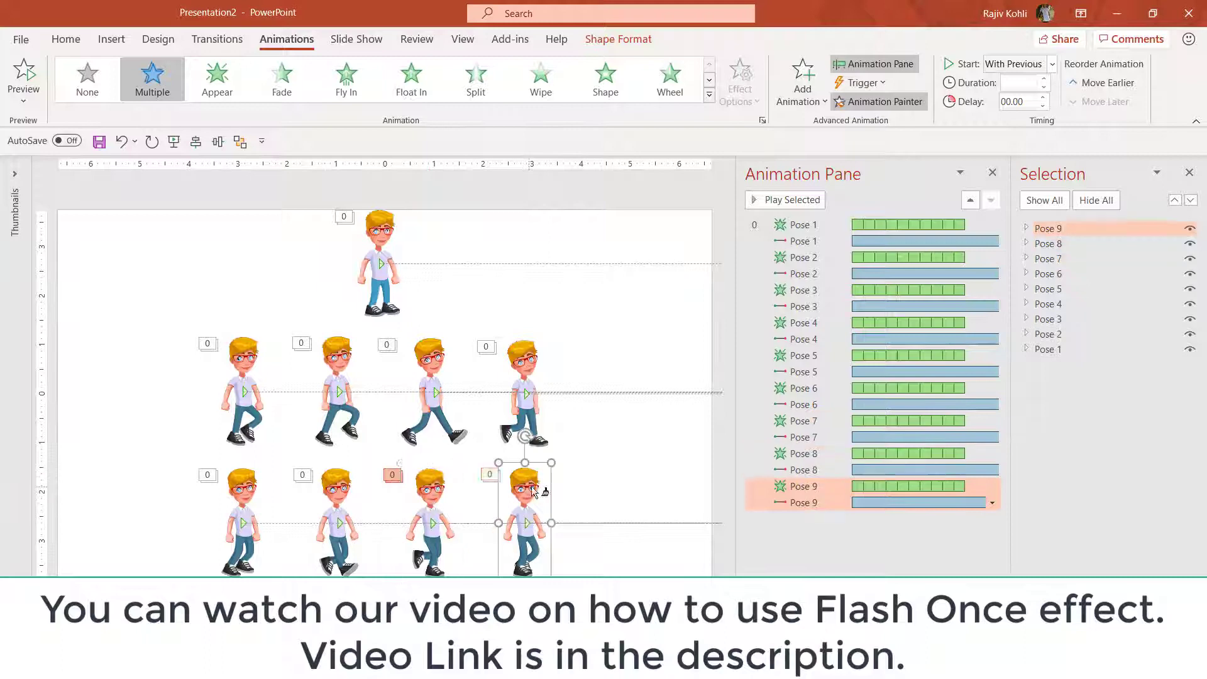
# Give the Flash Once effects of Pose 2 and Pose 3 a 0.10 delay.
pyautogui.click(843, 259)
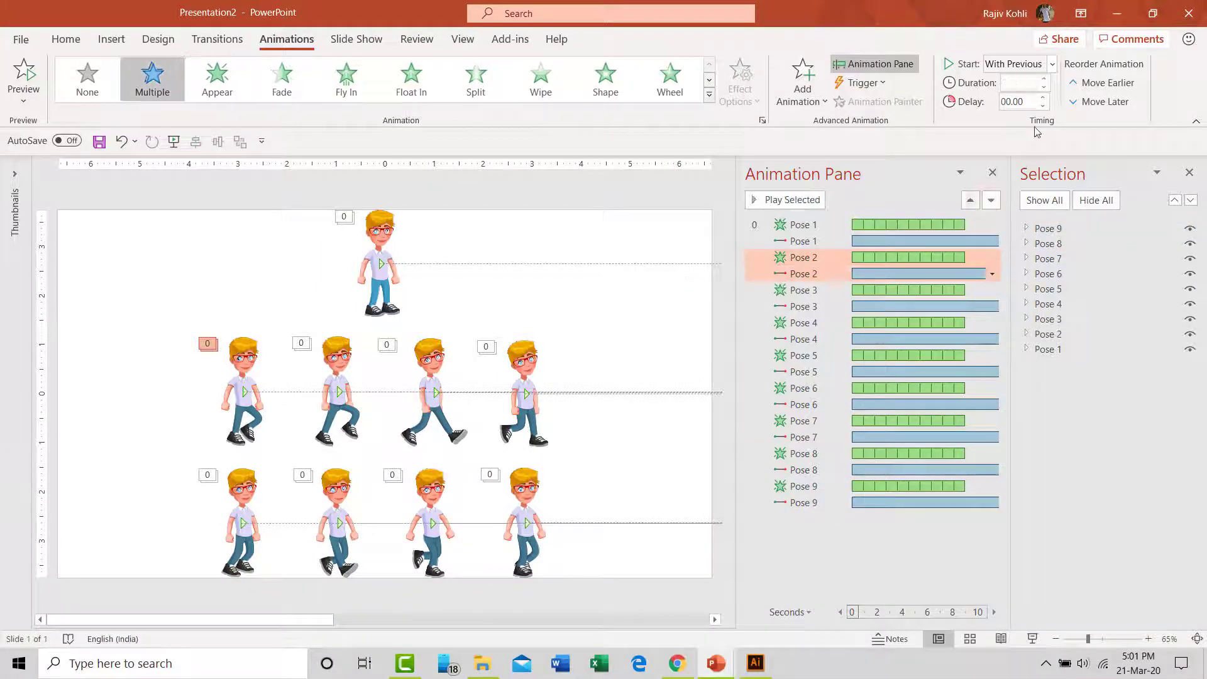
pyautogui.click(1026, 108)
pyautogui.write('.10')
pyautogui.press('Return')
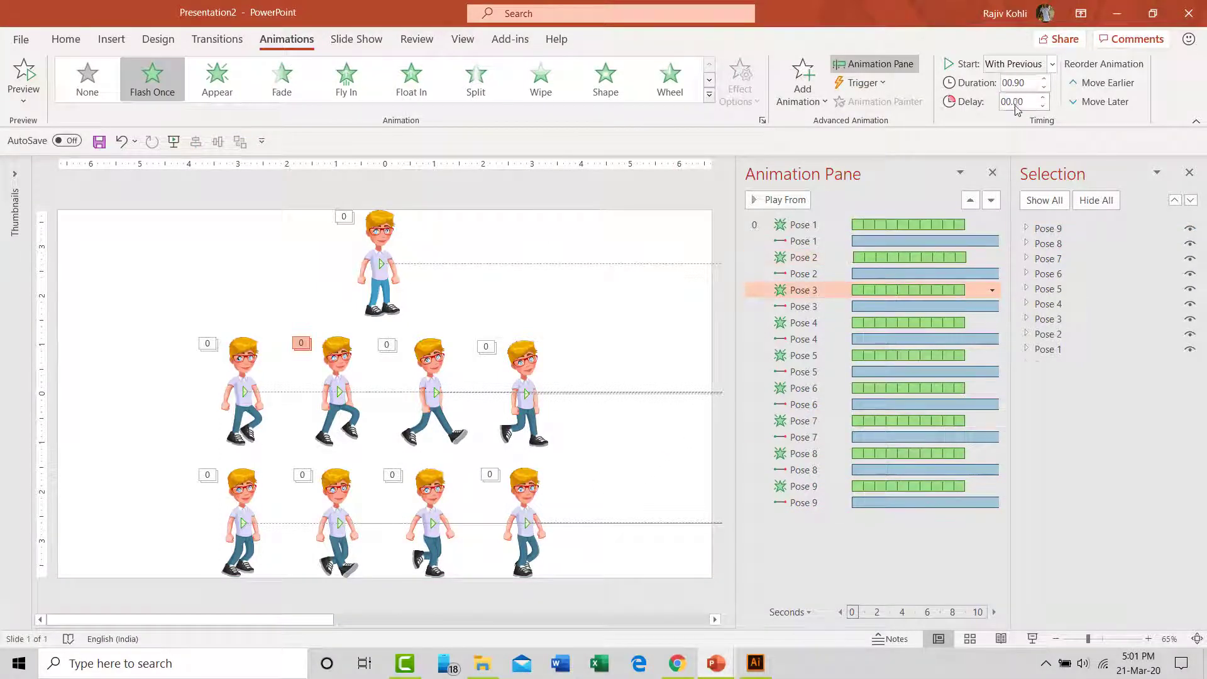
pyautogui.press('Return')
pyautogui.press('Return')
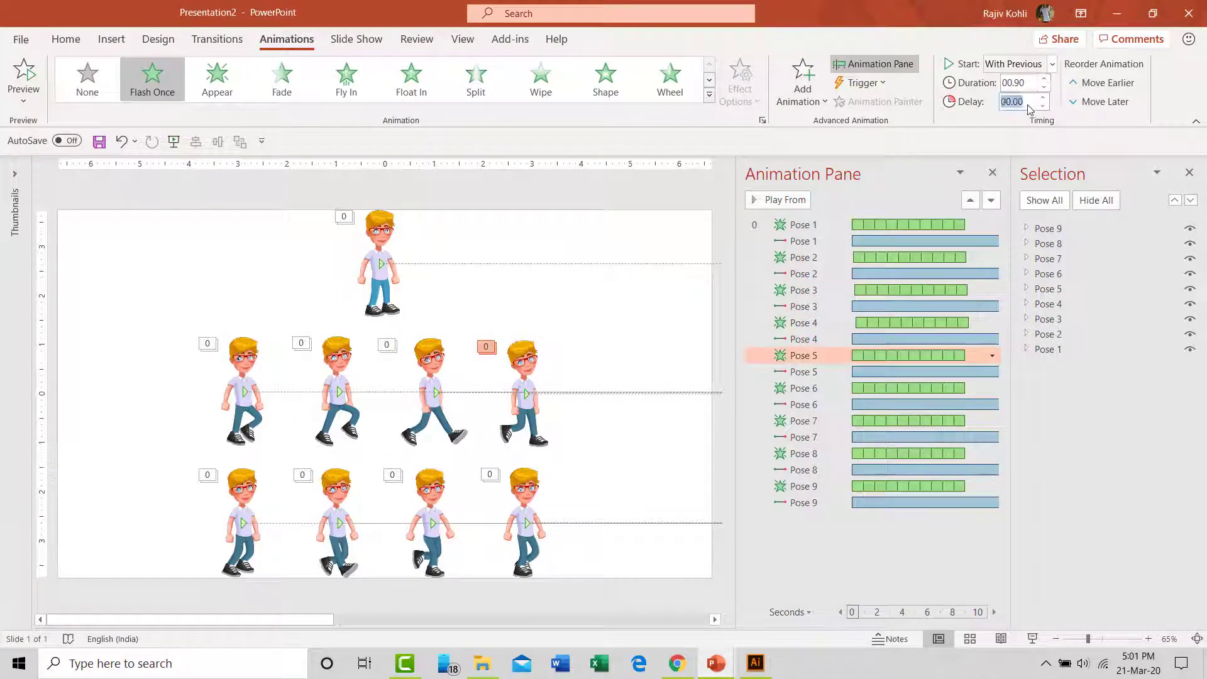
# Set later Flash Once delays for Poses 6, 7 (0.5) and 9, then select all nine poses.
pyautogui.click(839, 388)
pyautogui.click(1013, 103)
pyautogui.click(813, 436)
pyautogui.click(1014, 102)
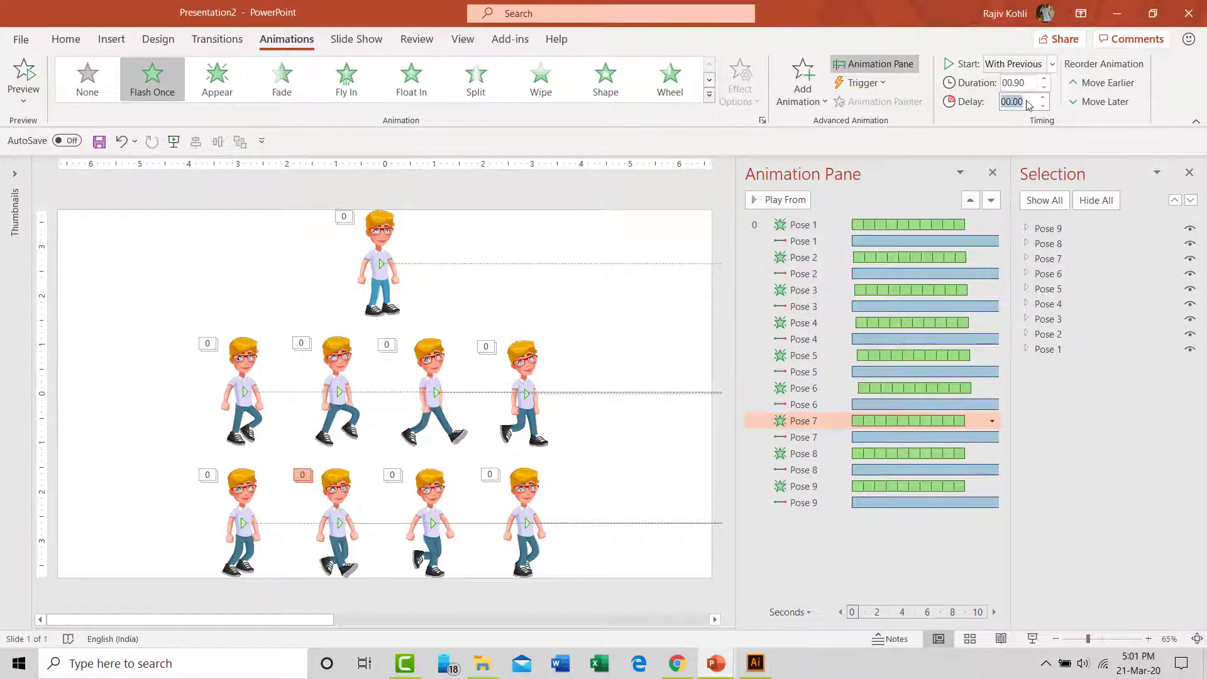
pyautogui.write('0.5')
pyautogui.press('Return')
pyautogui.press('BackSpace')
pyautogui.click(820, 487)
pyautogui.click(1029, 103)
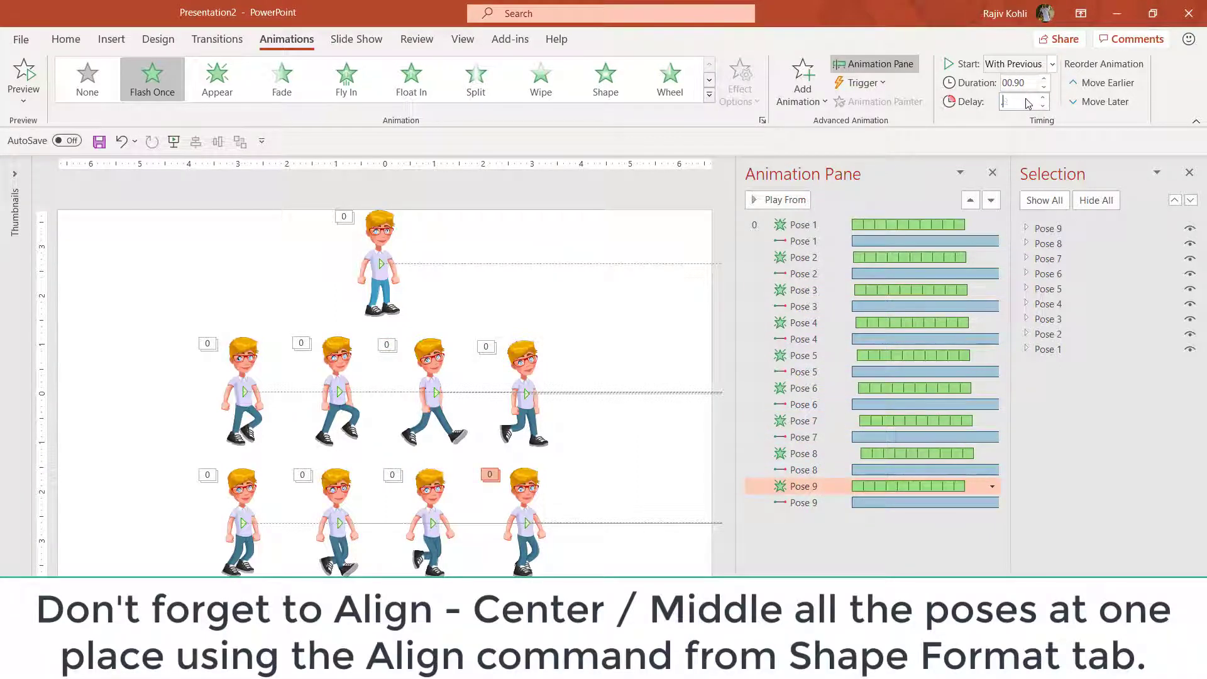
pyautogui.click(519, 239)
pyautogui.hotkey('ctrl', 'a')
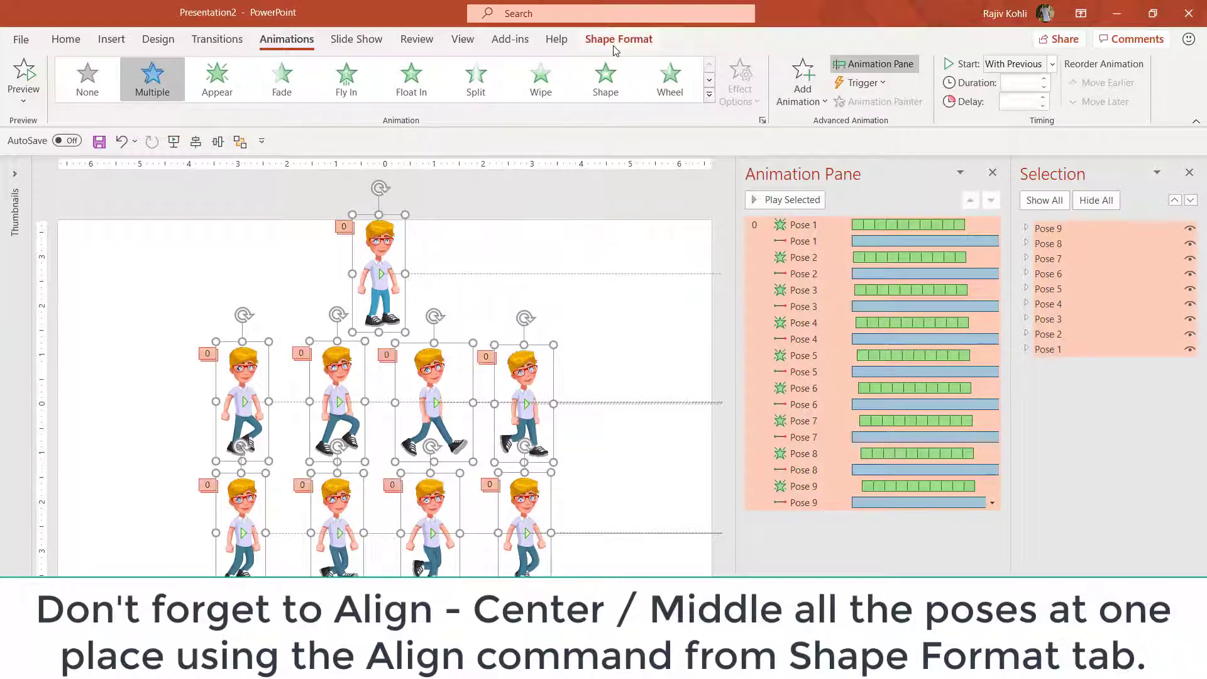
# Align all nine poses with Align Center and Align Middle so they stack on one spot.
pyautogui.click(616, 42)
pyautogui.click(1054, 65)
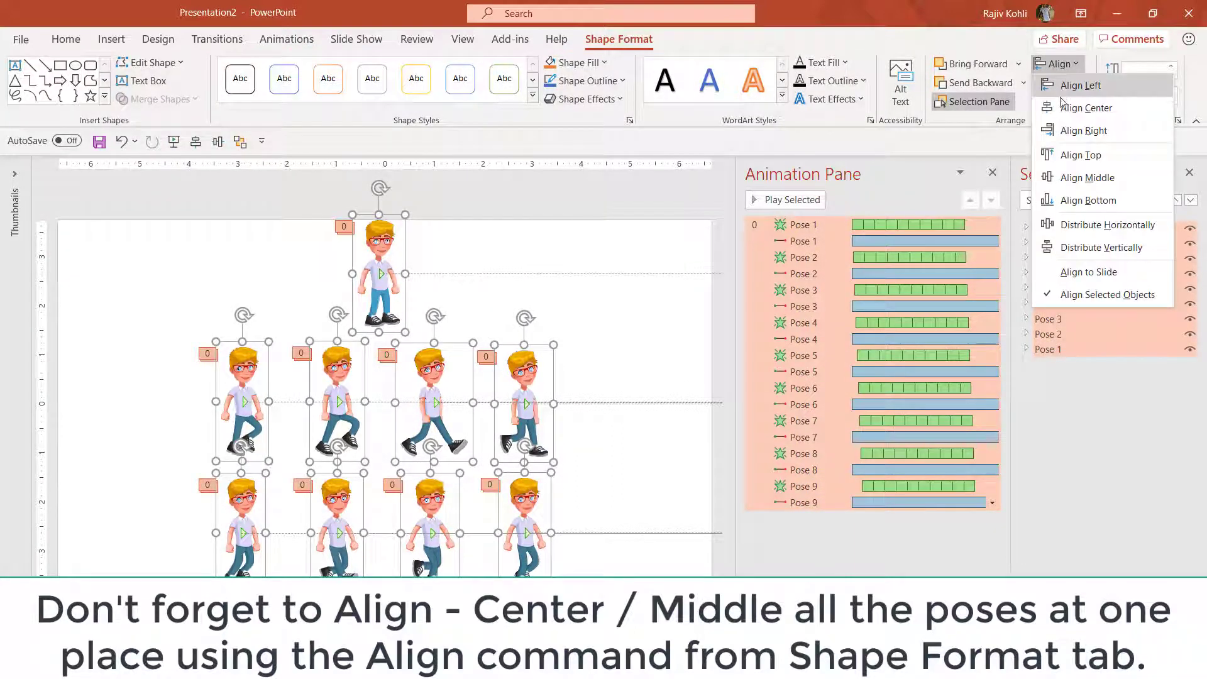
pyautogui.click(1072, 61)
pyautogui.click(1072, 61)
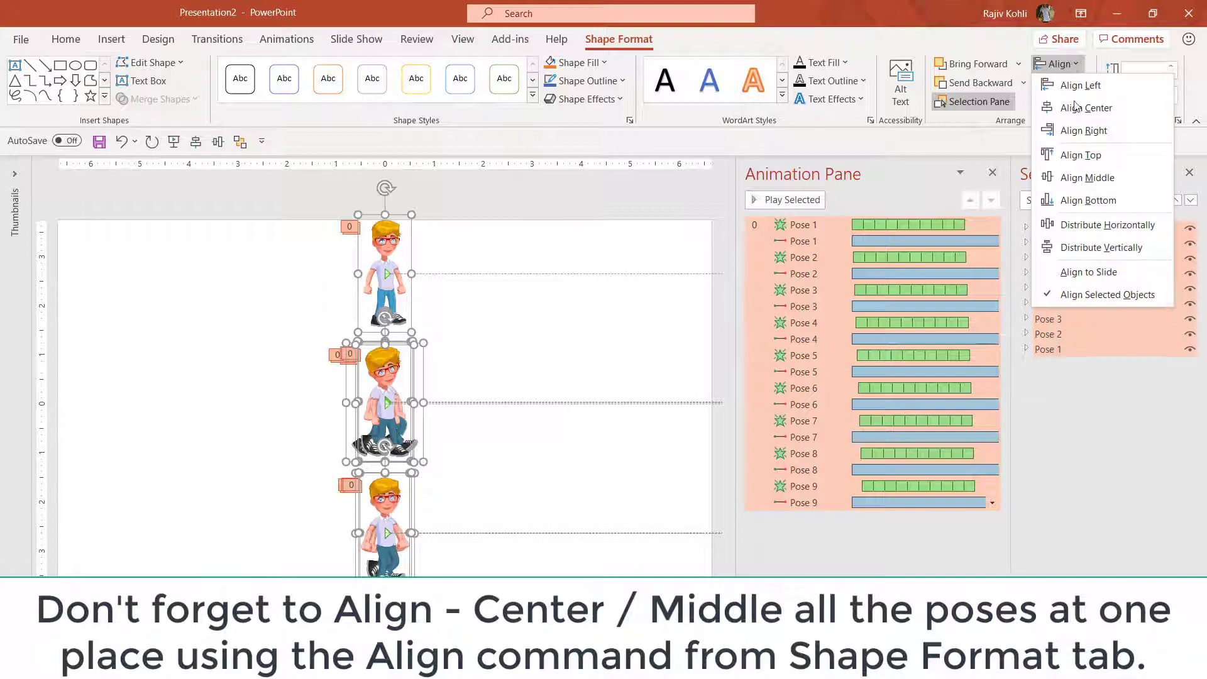
pyautogui.click(1080, 176)
# Drag the stacked poses to the slide's left edge.
pyautogui.scroll(-3, 440, 352)
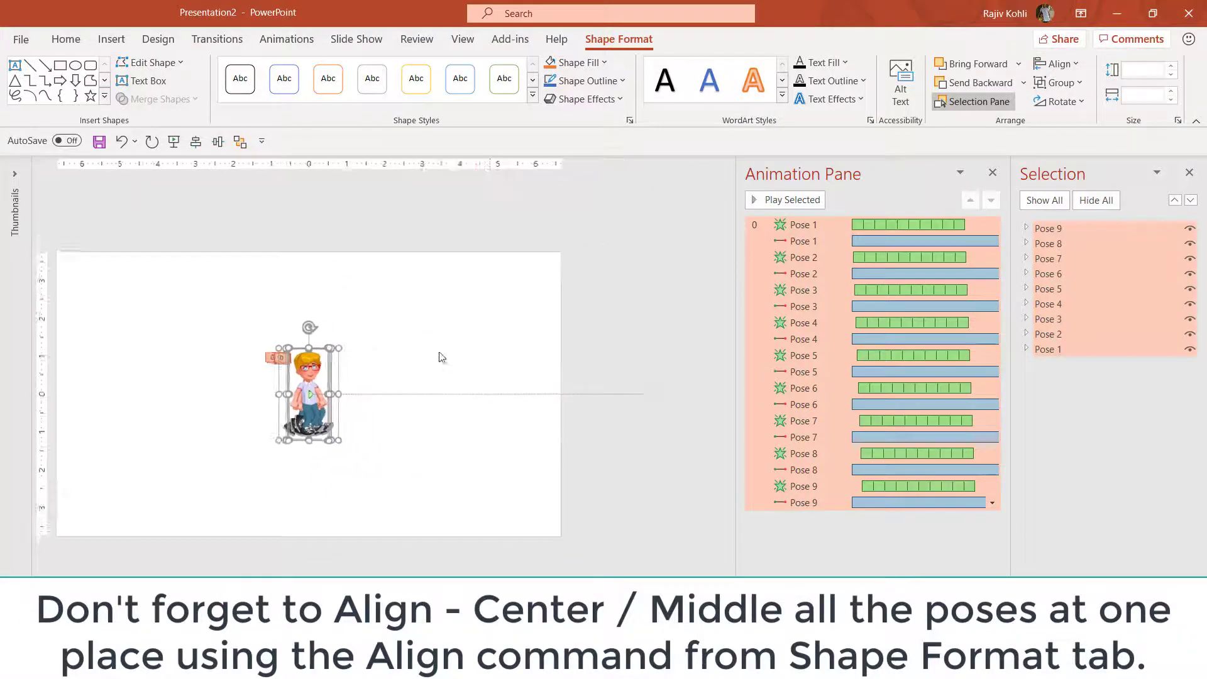
pyautogui.scroll(-1, 220, 423)
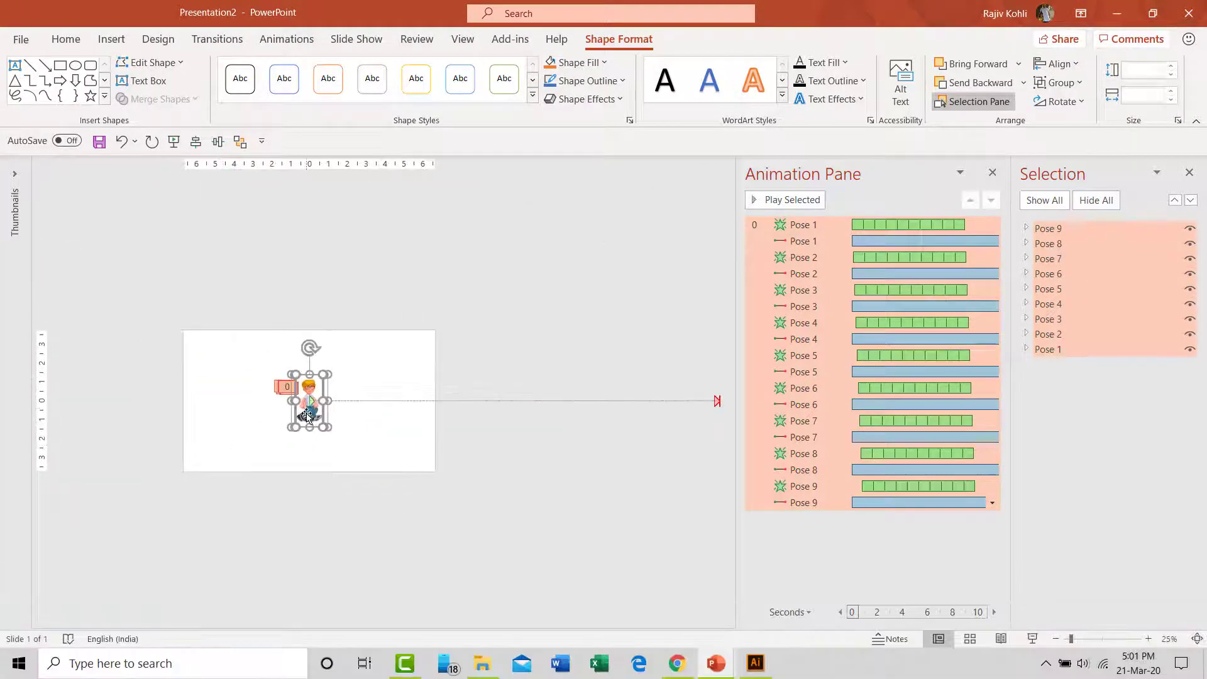
pyautogui.moveTo(302, 407); pyautogui.dragTo(165, 405)
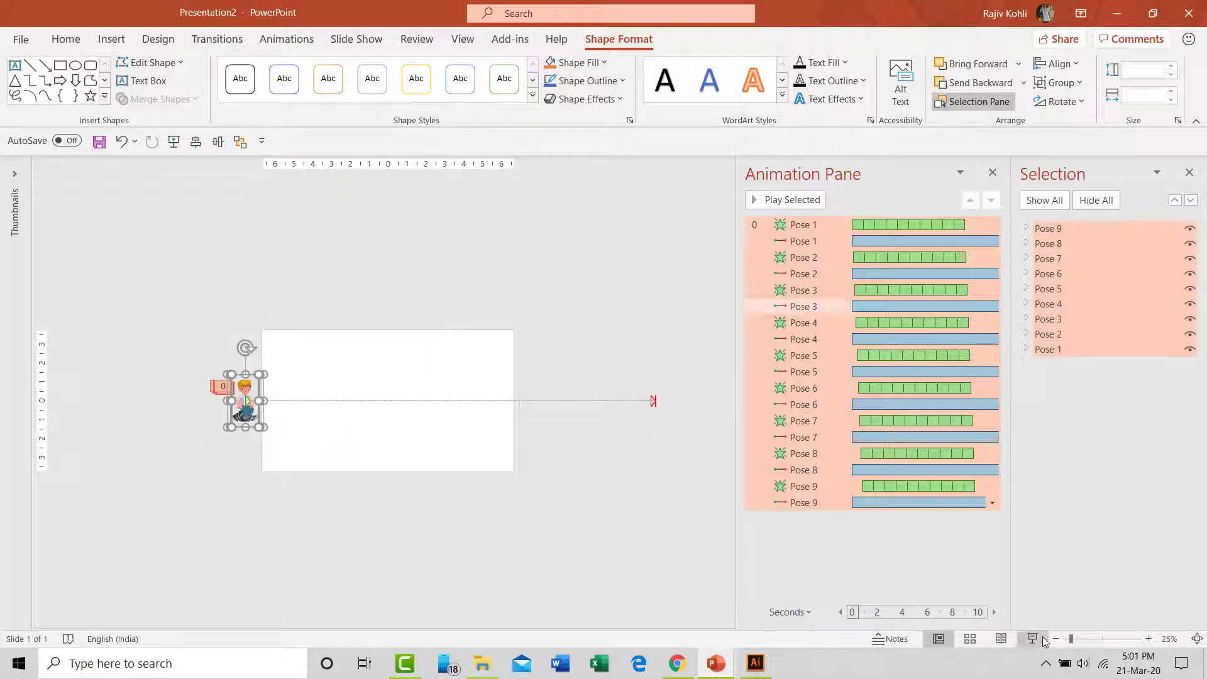